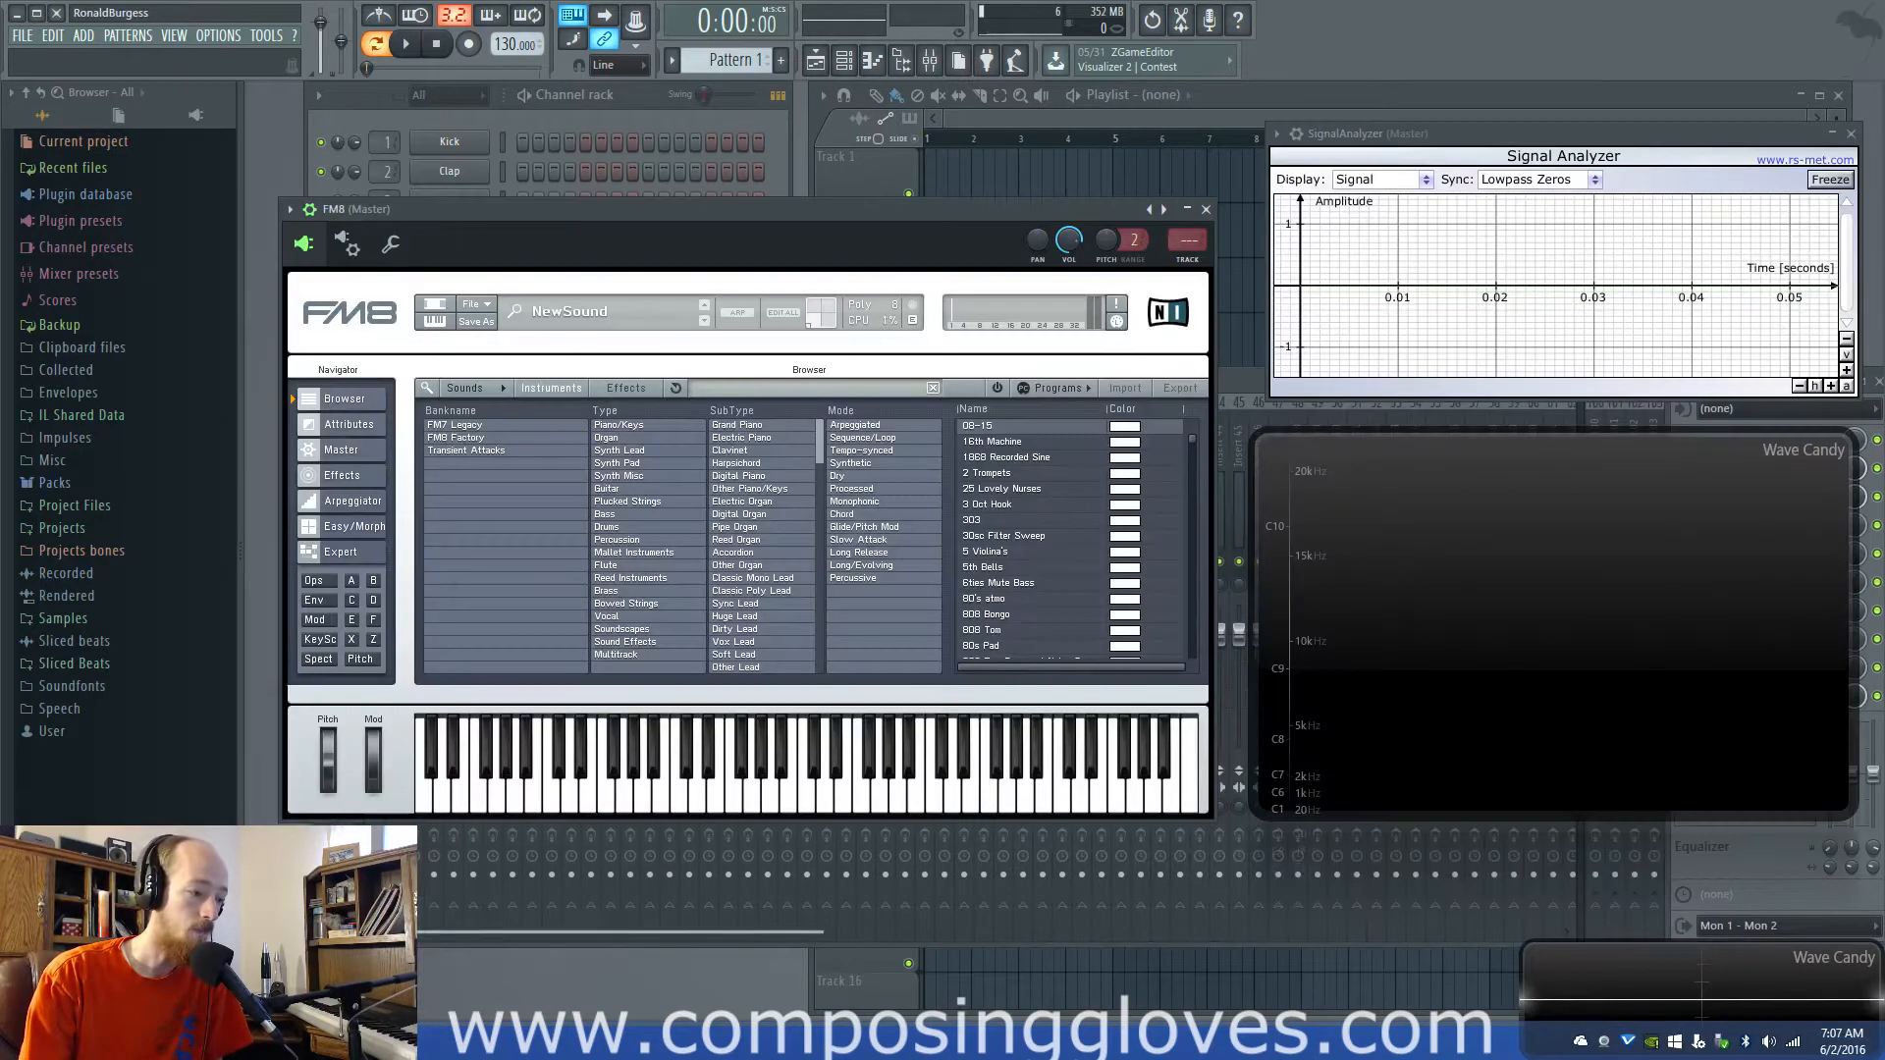
# Step: Move the FM8 window slightly up and open operator F's settings in the expert section
pyautogui.moveTo(1004, 213); pyautogui.dragTo(1001, 178)
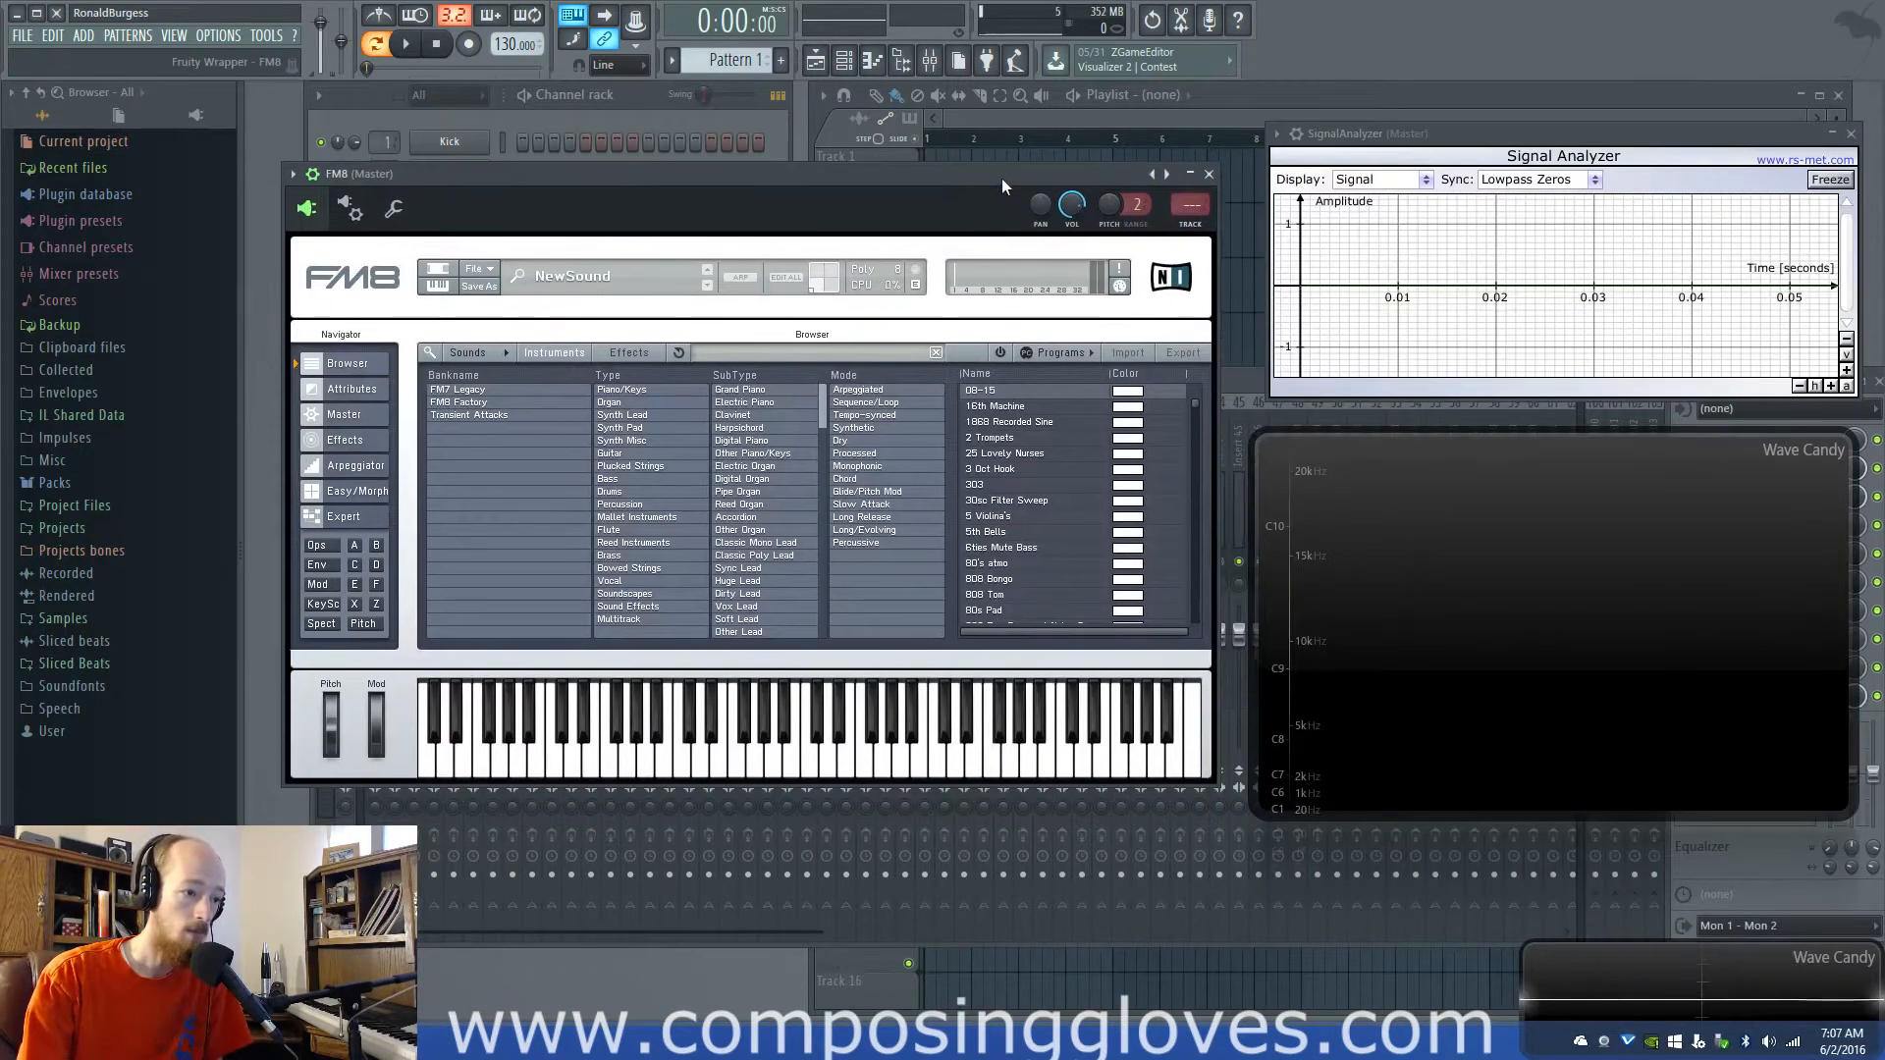
pyautogui.click(357, 438)
pyautogui.click(358, 464)
pyautogui.click(365, 518)
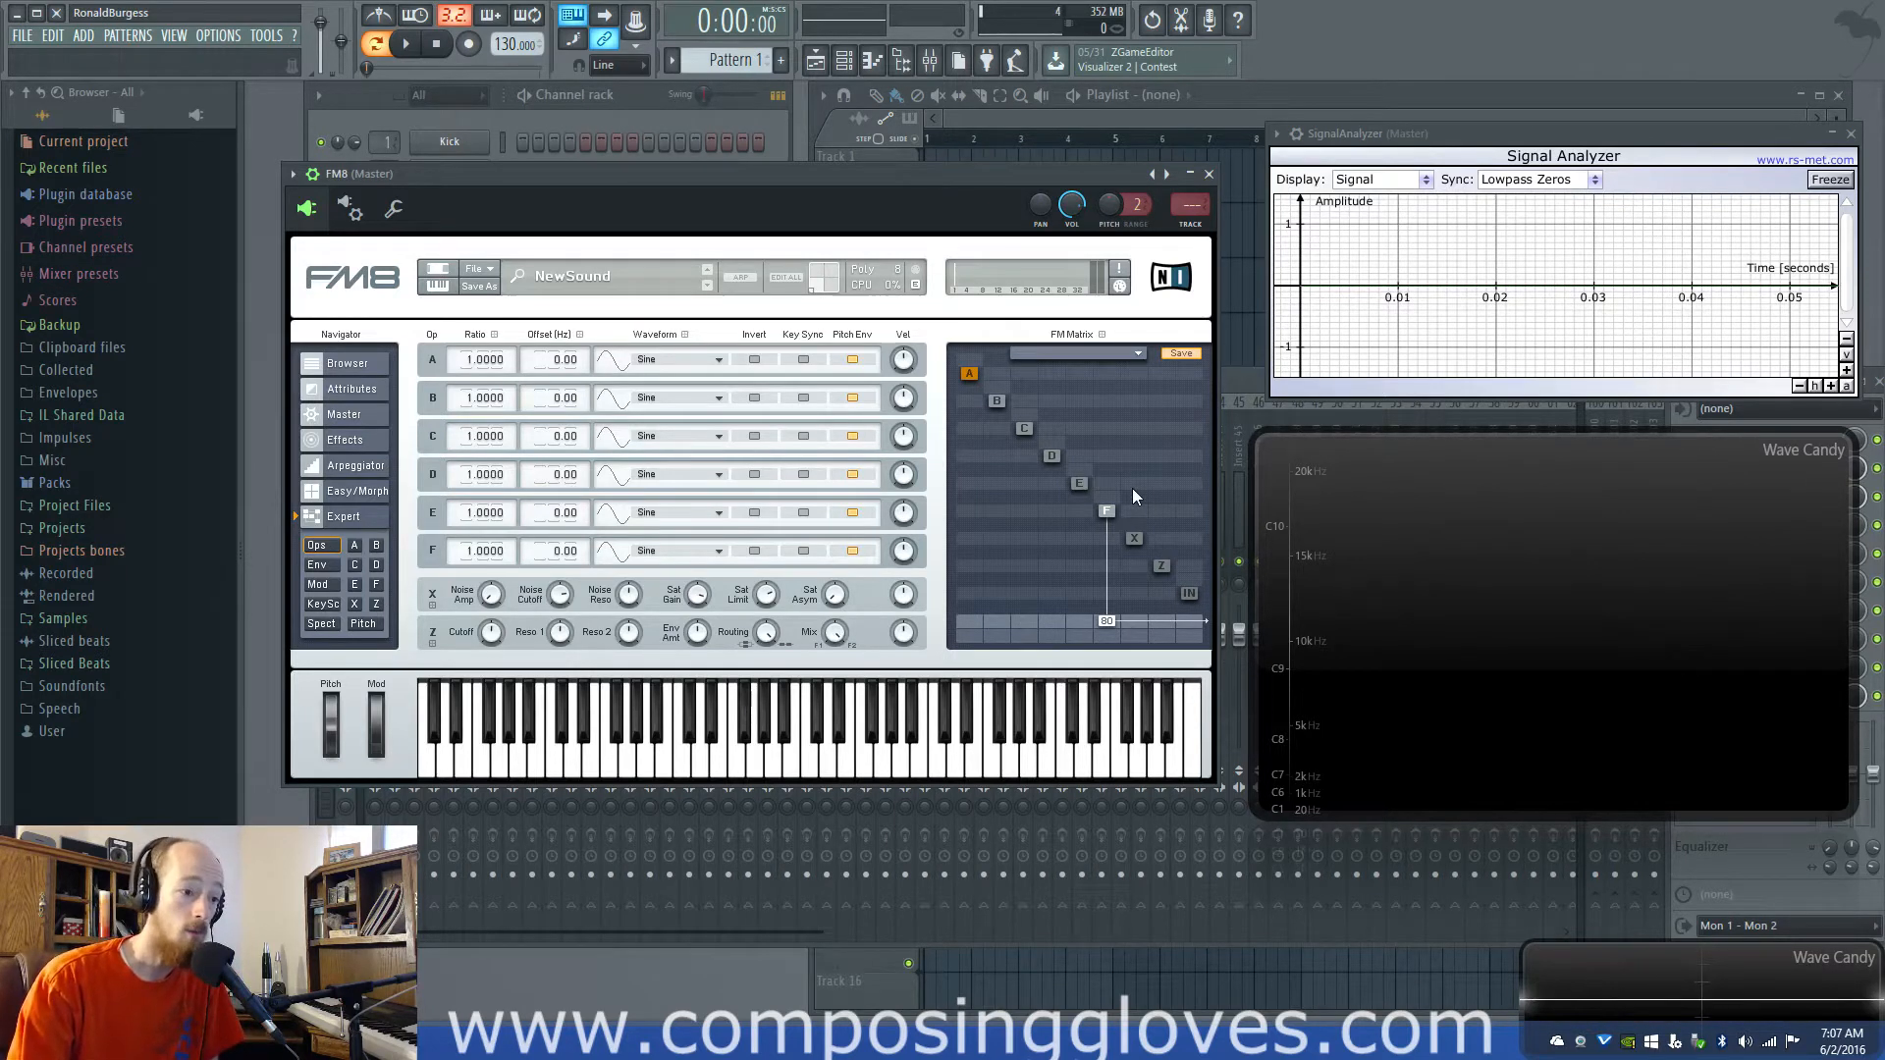
pyautogui.click(1108, 511)
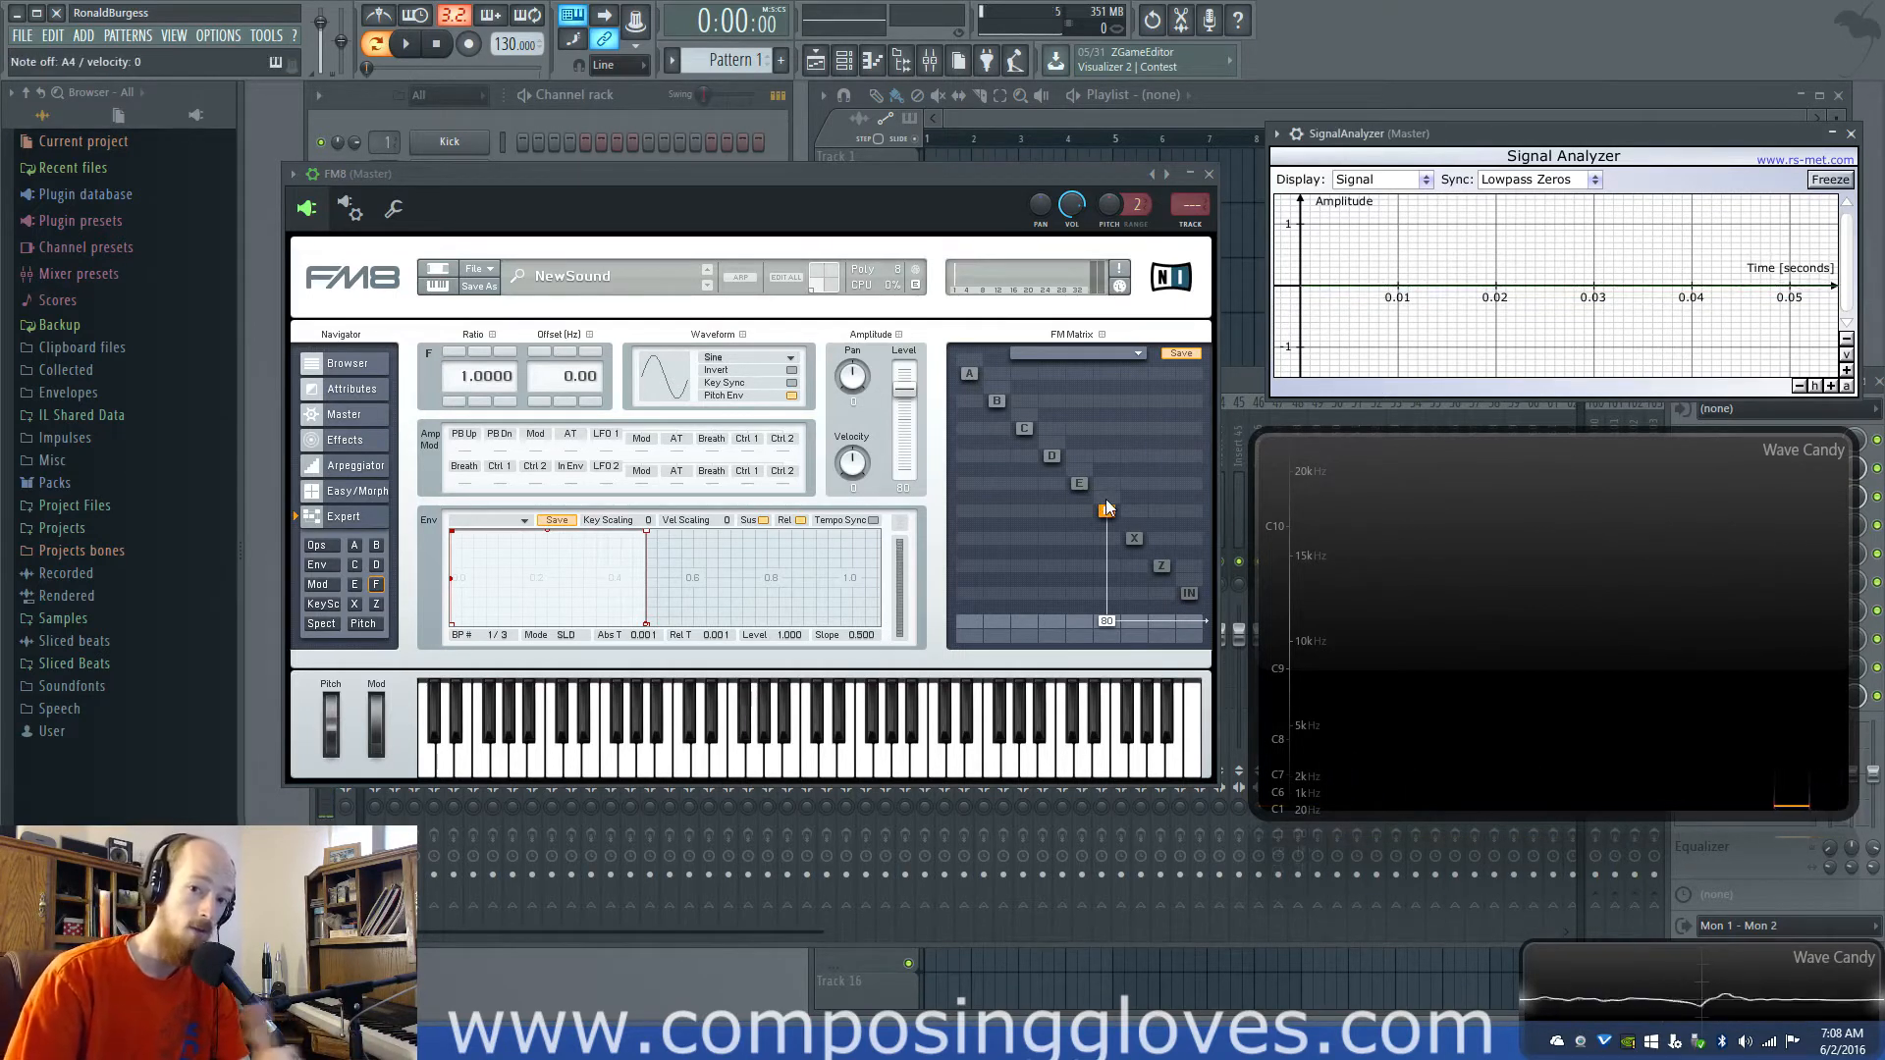
# Step: Add self-feedback to operator F in the FM matrix and set Signal Analyzer's display to Spectrum
pyautogui.moveTo(1106, 509); pyautogui.dragTo(1109, 458)
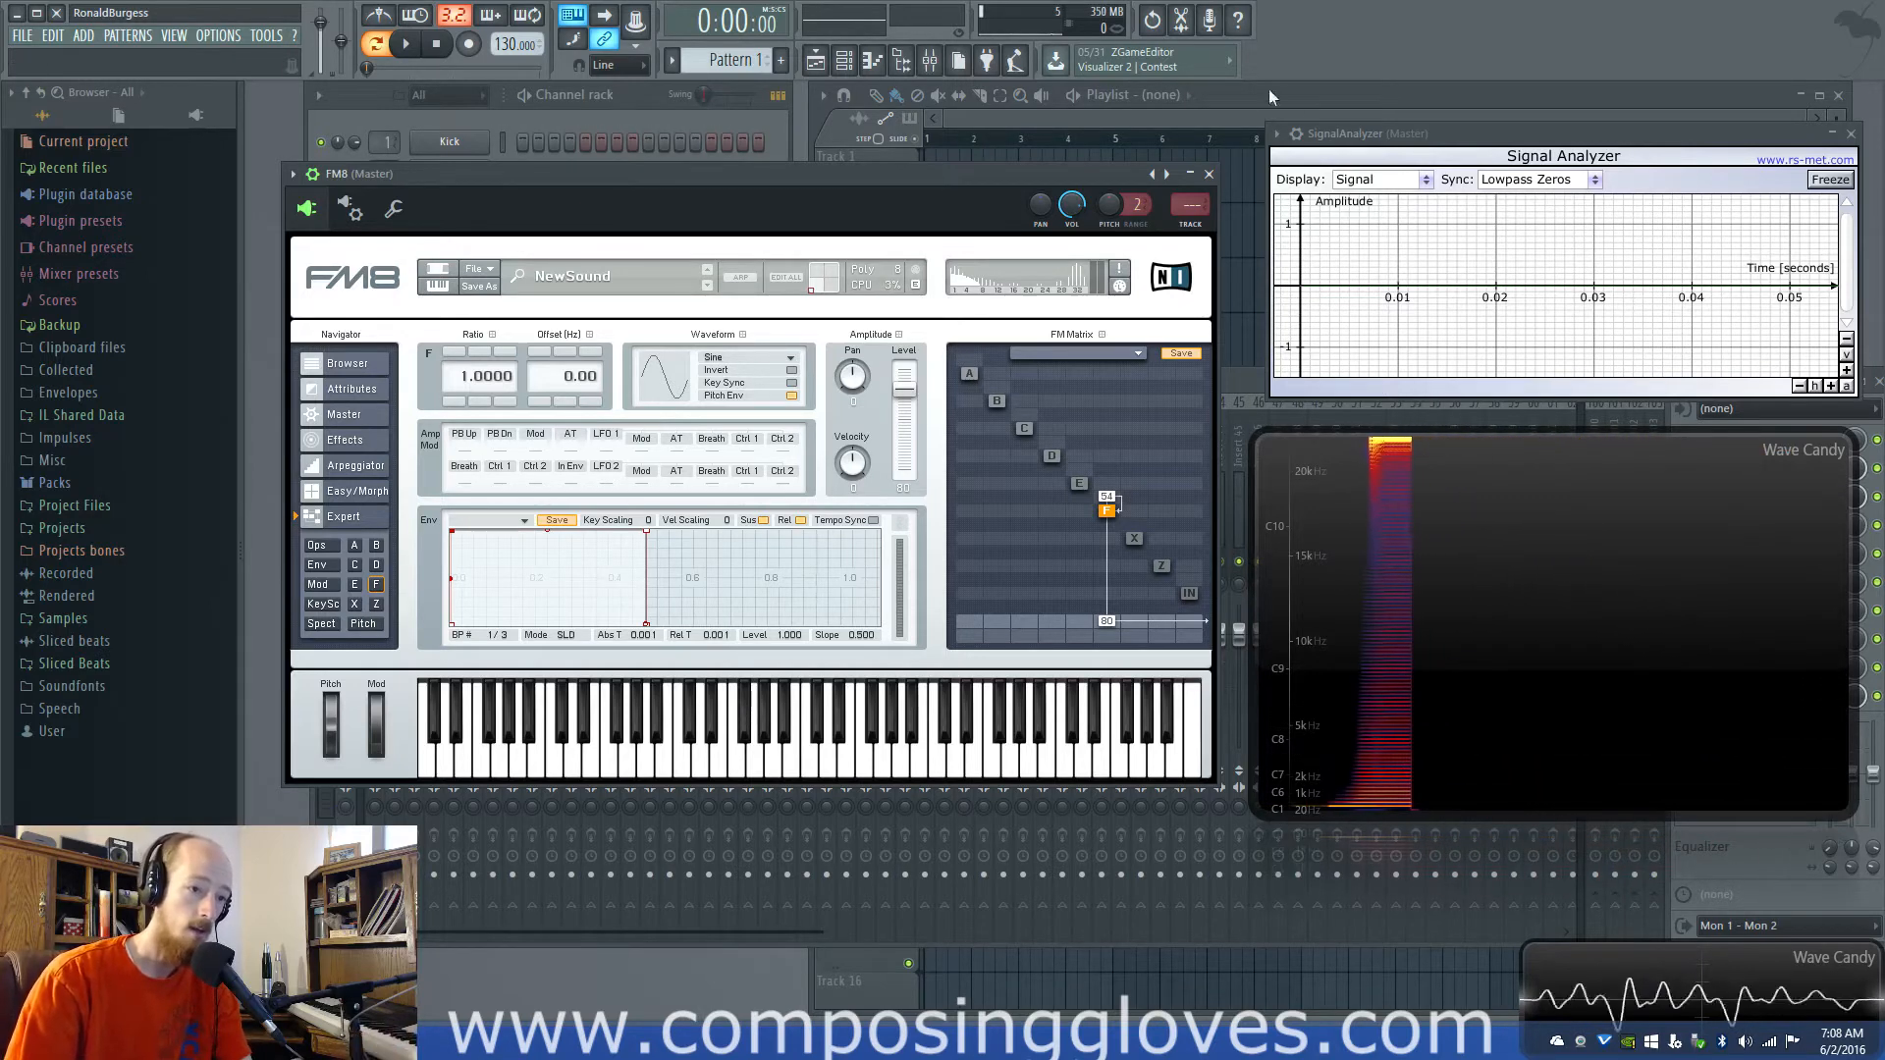
pyautogui.click(1398, 180)
pyautogui.click(1398, 220)
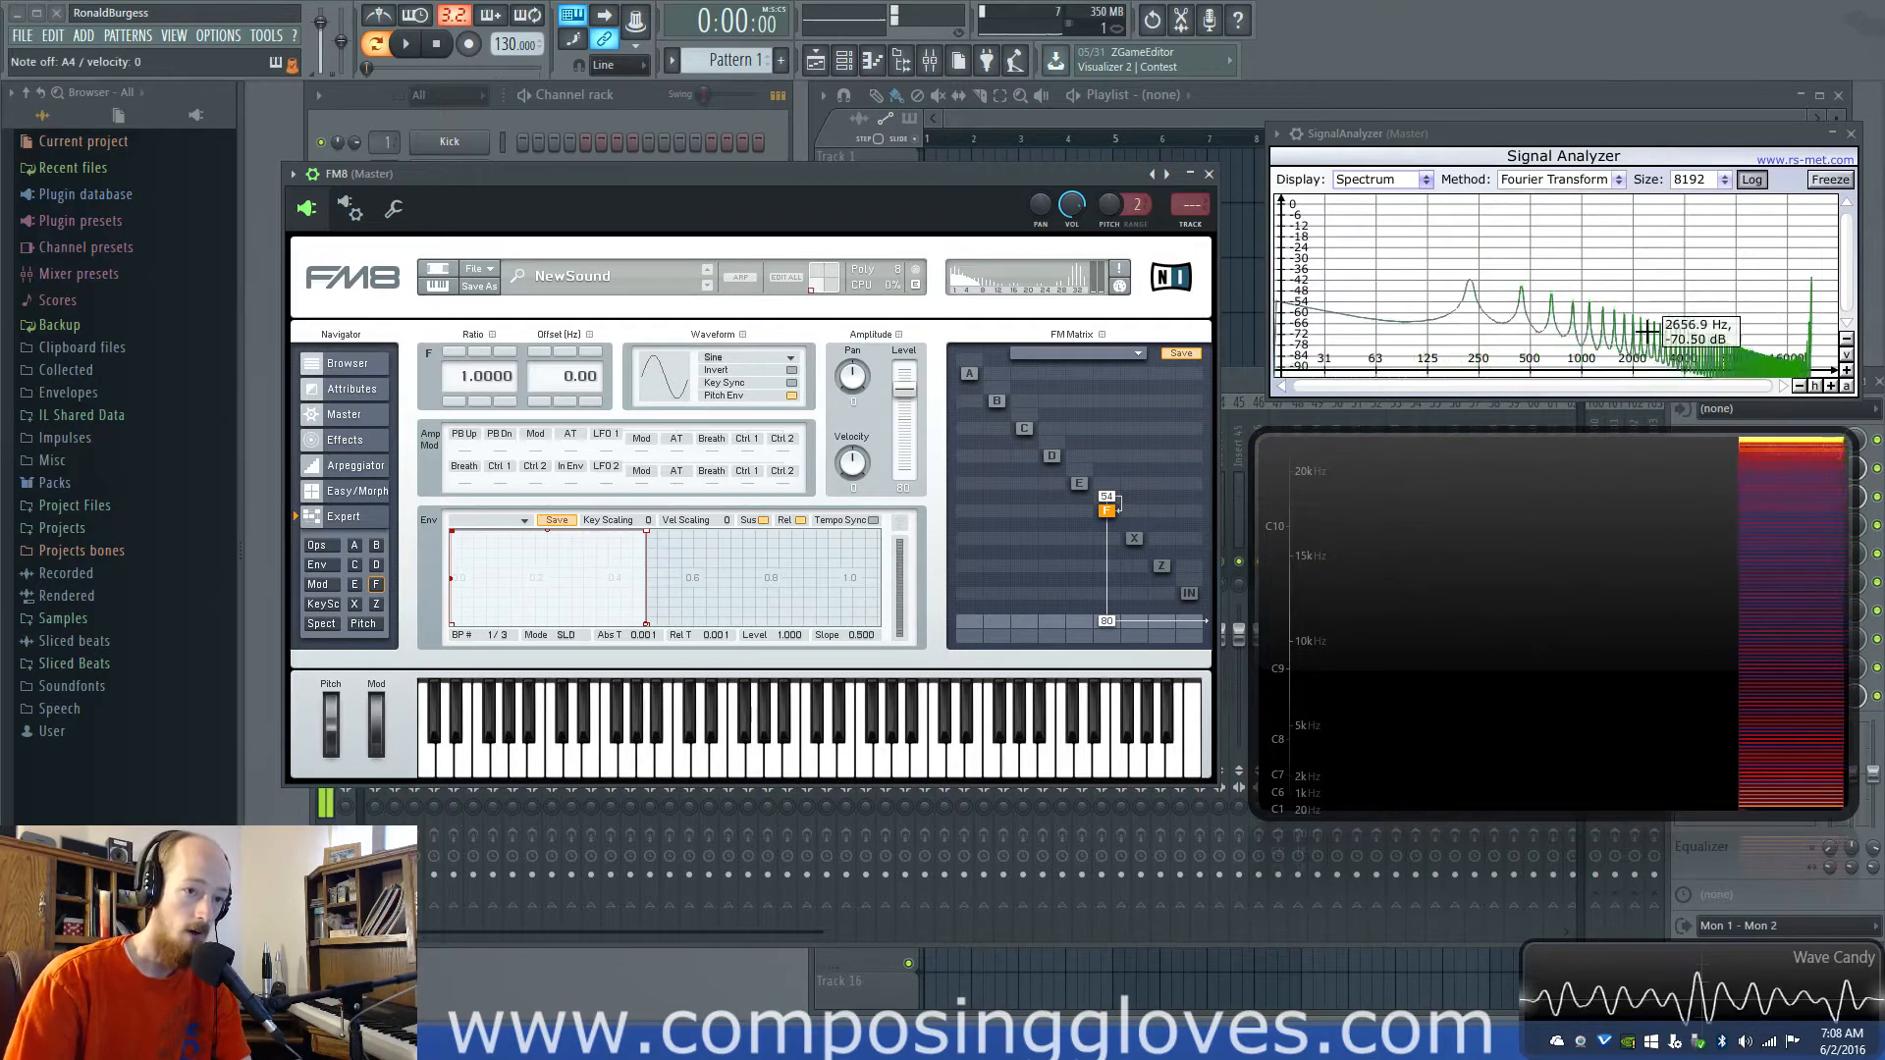
# Step: Remove operator F's self-feedback in the FM matrix and raise it again to 81
pyautogui.moveTo(1107, 503); pyautogui.dragTo(1109, 574)
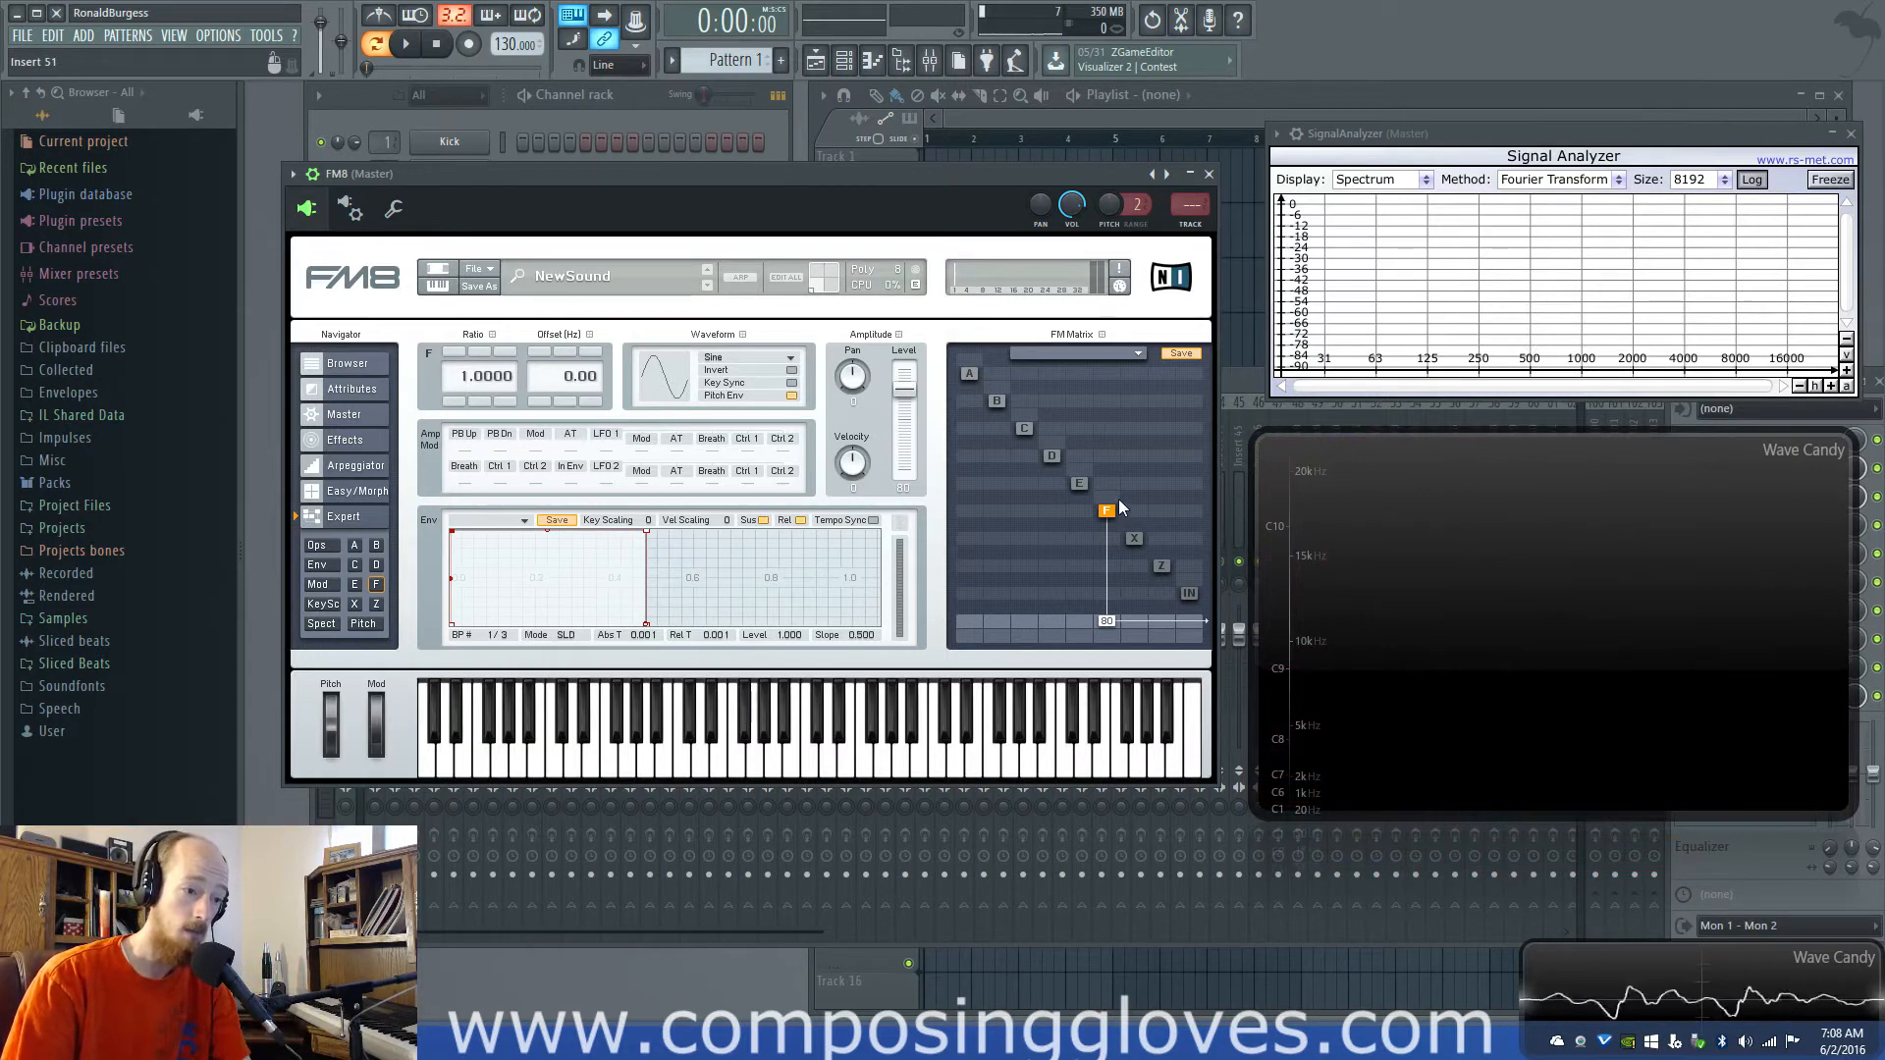
pyautogui.moveTo(1116, 499); pyautogui.dragTo(1116, 452)
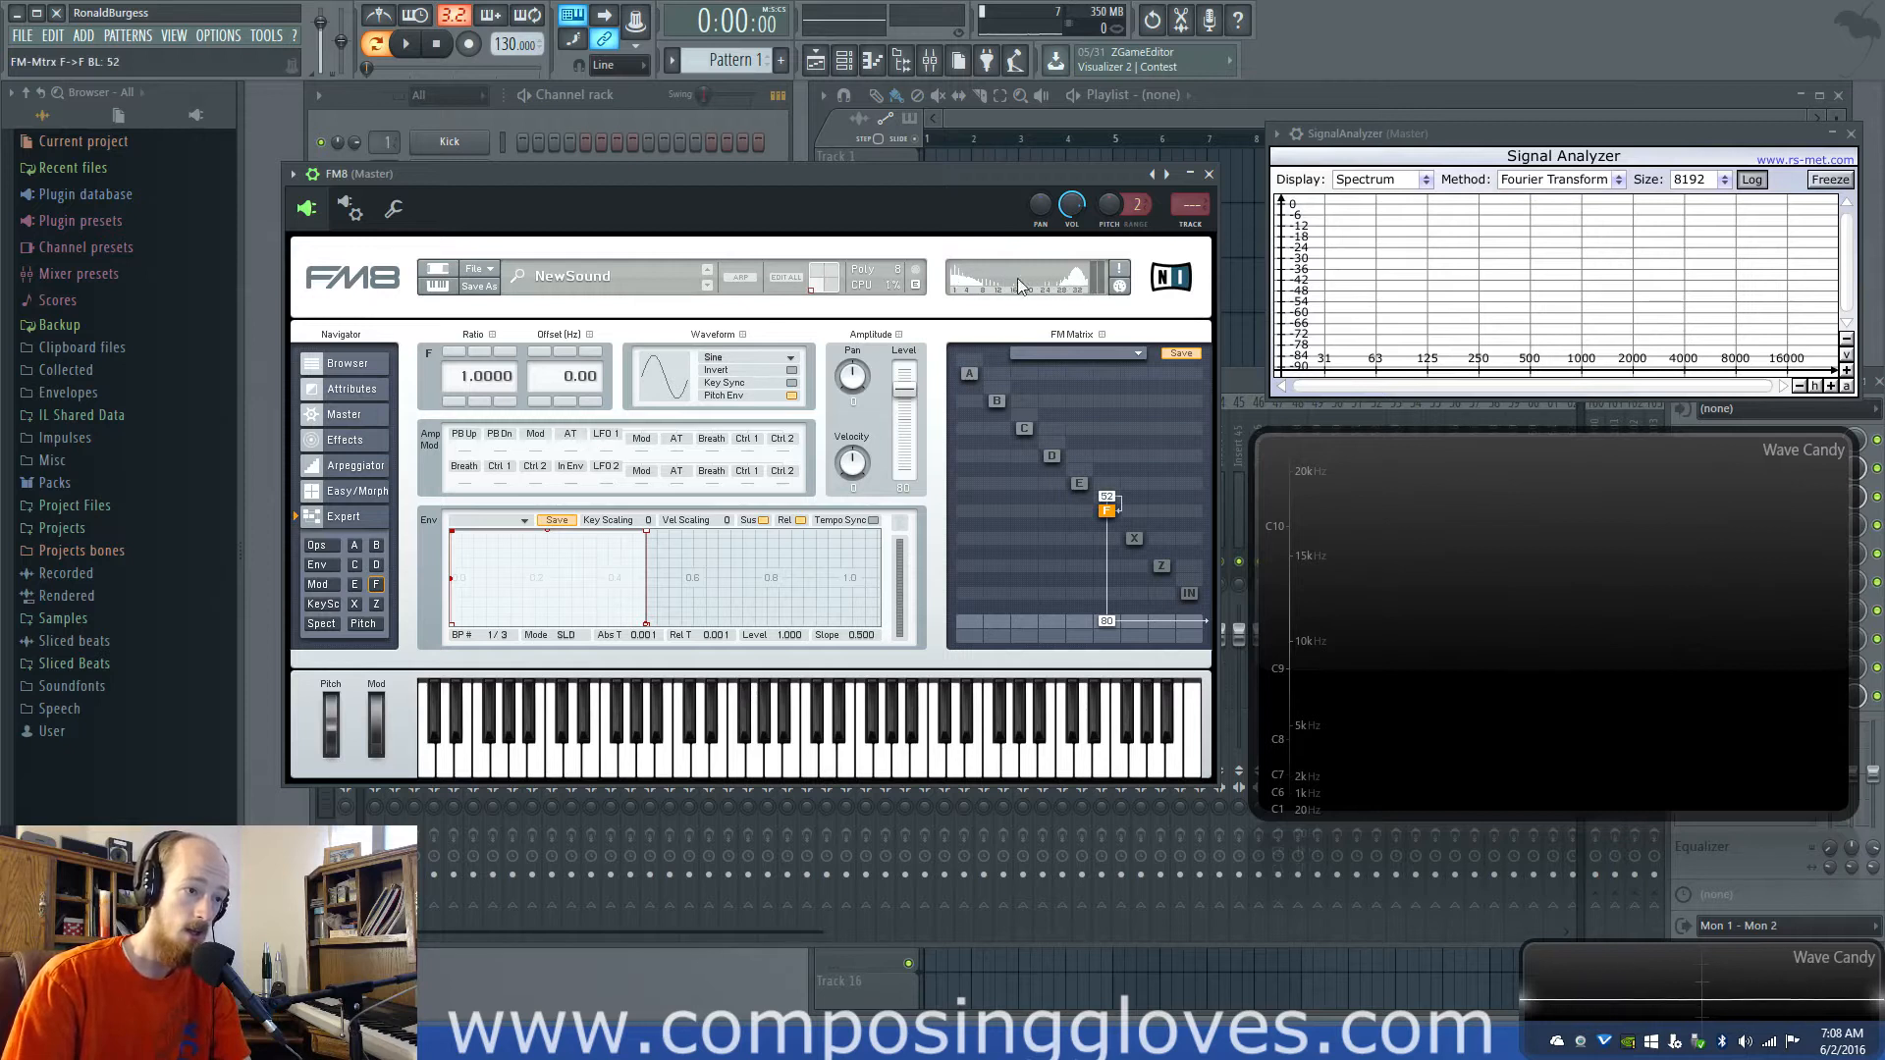
pyautogui.moveTo(1107, 503)
pyautogui.mouseDown()
pyautogui.moveTo(1110, 520)
pyautogui.moveTo(1109, 481)
pyautogui.mouseUp()
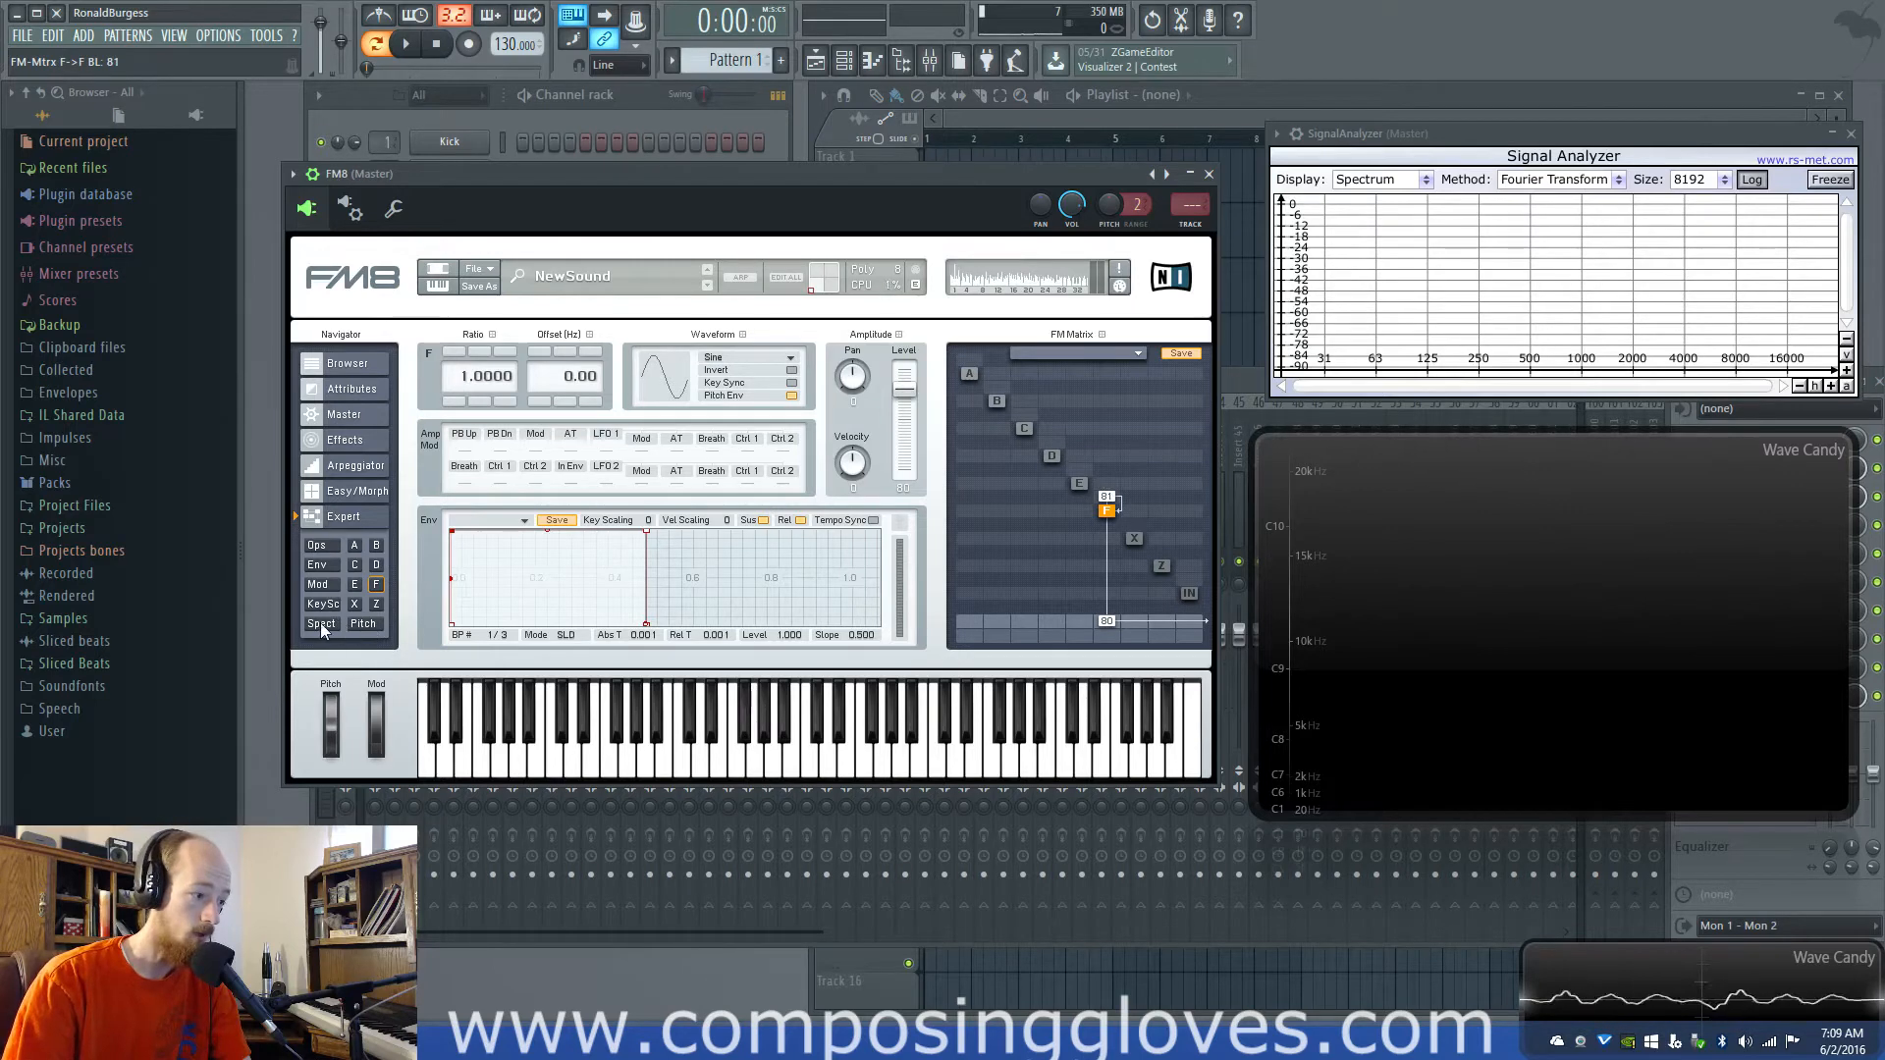
# Step: Lower operator F's self-feedback with FM8's spectrum and waveform view displayed, and return to operator F's settings
pyautogui.click(322, 626)
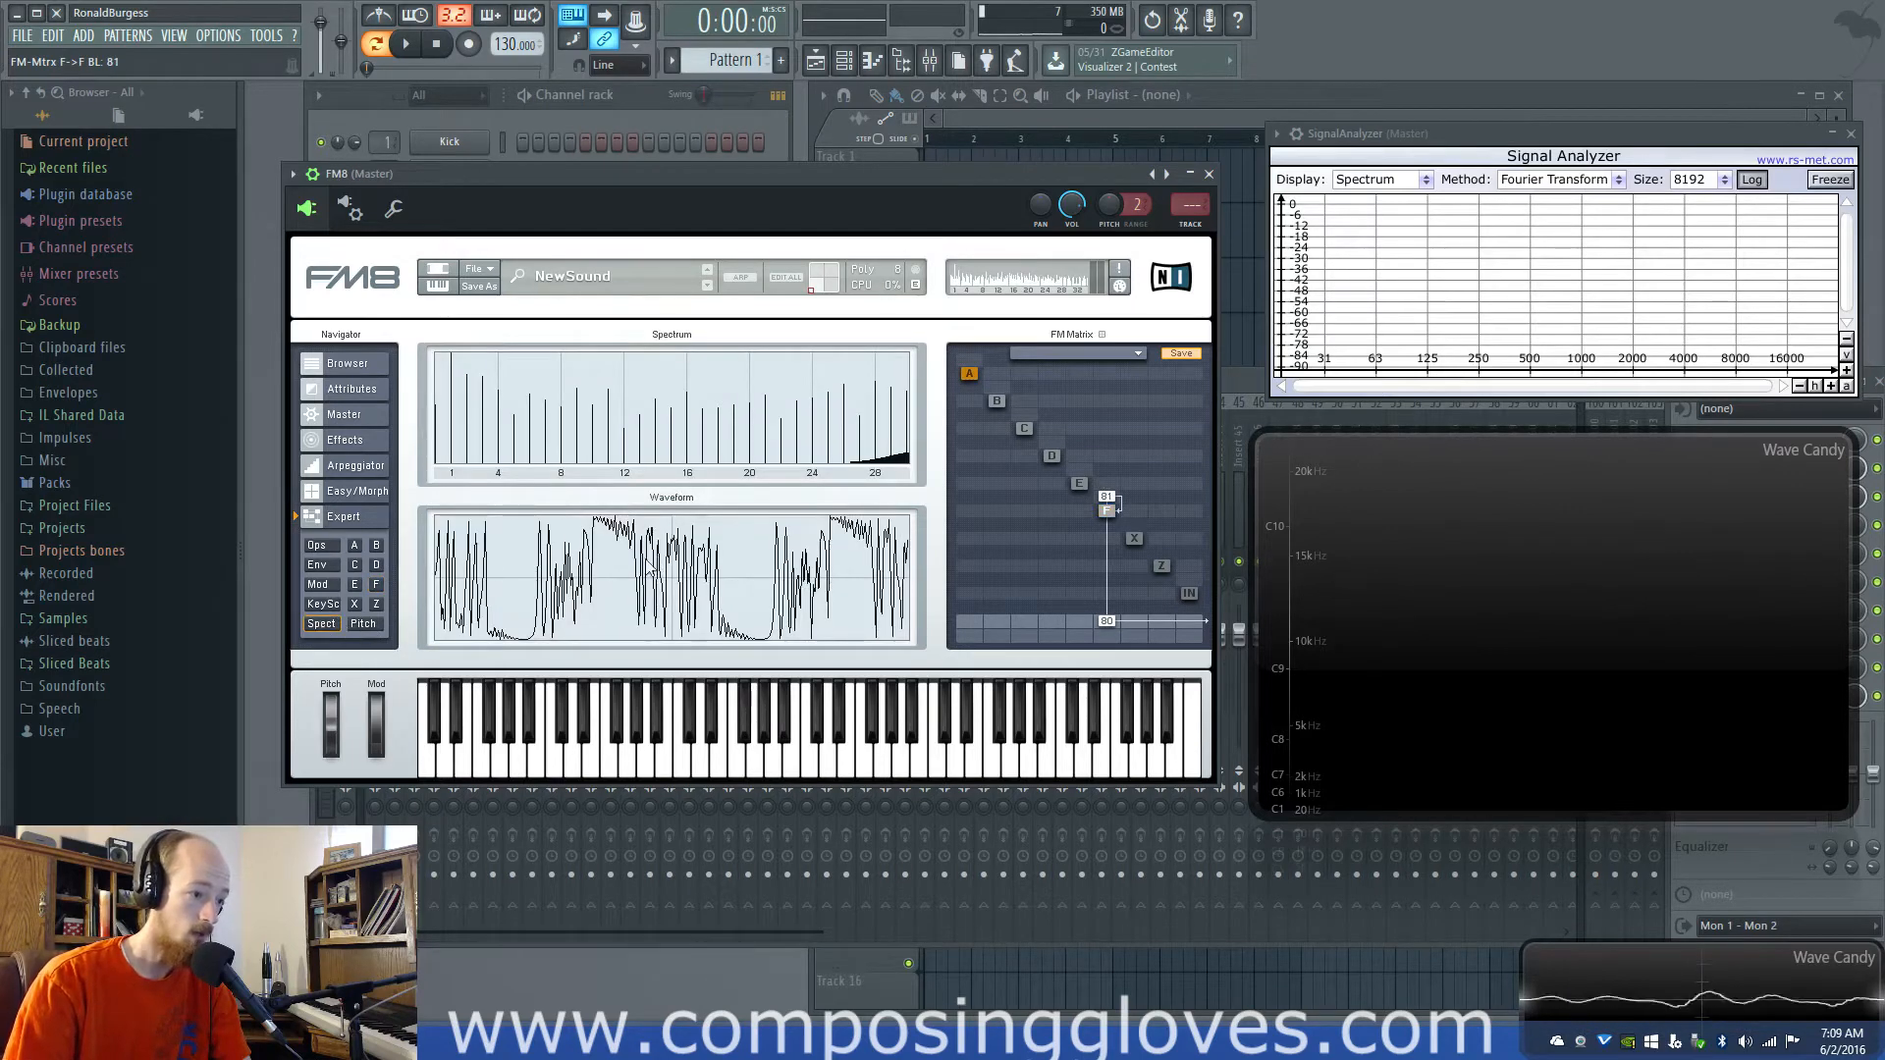
pyautogui.moveTo(1108, 502)
pyautogui.mouseDown()
pyautogui.moveTo(1110, 531)
pyautogui.moveTo(1089, 516)
pyautogui.mouseUp()
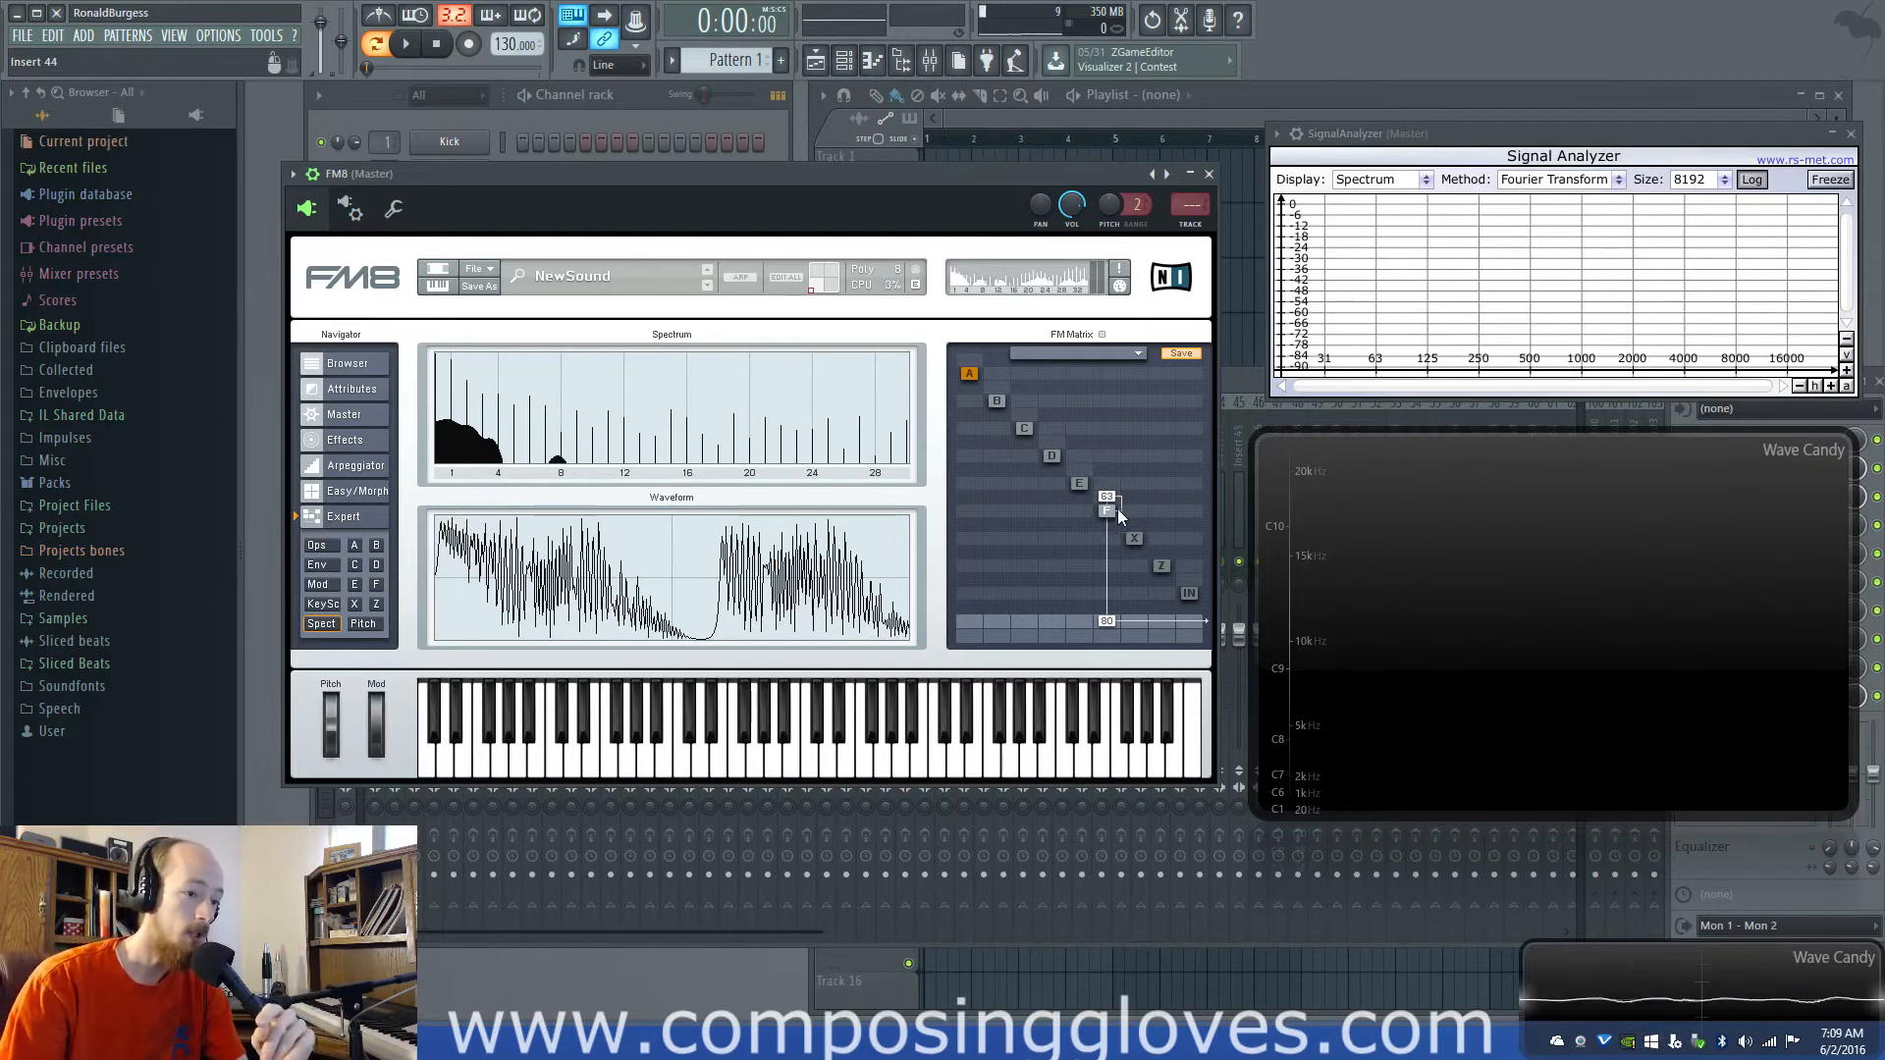
pyautogui.click(1108, 511)
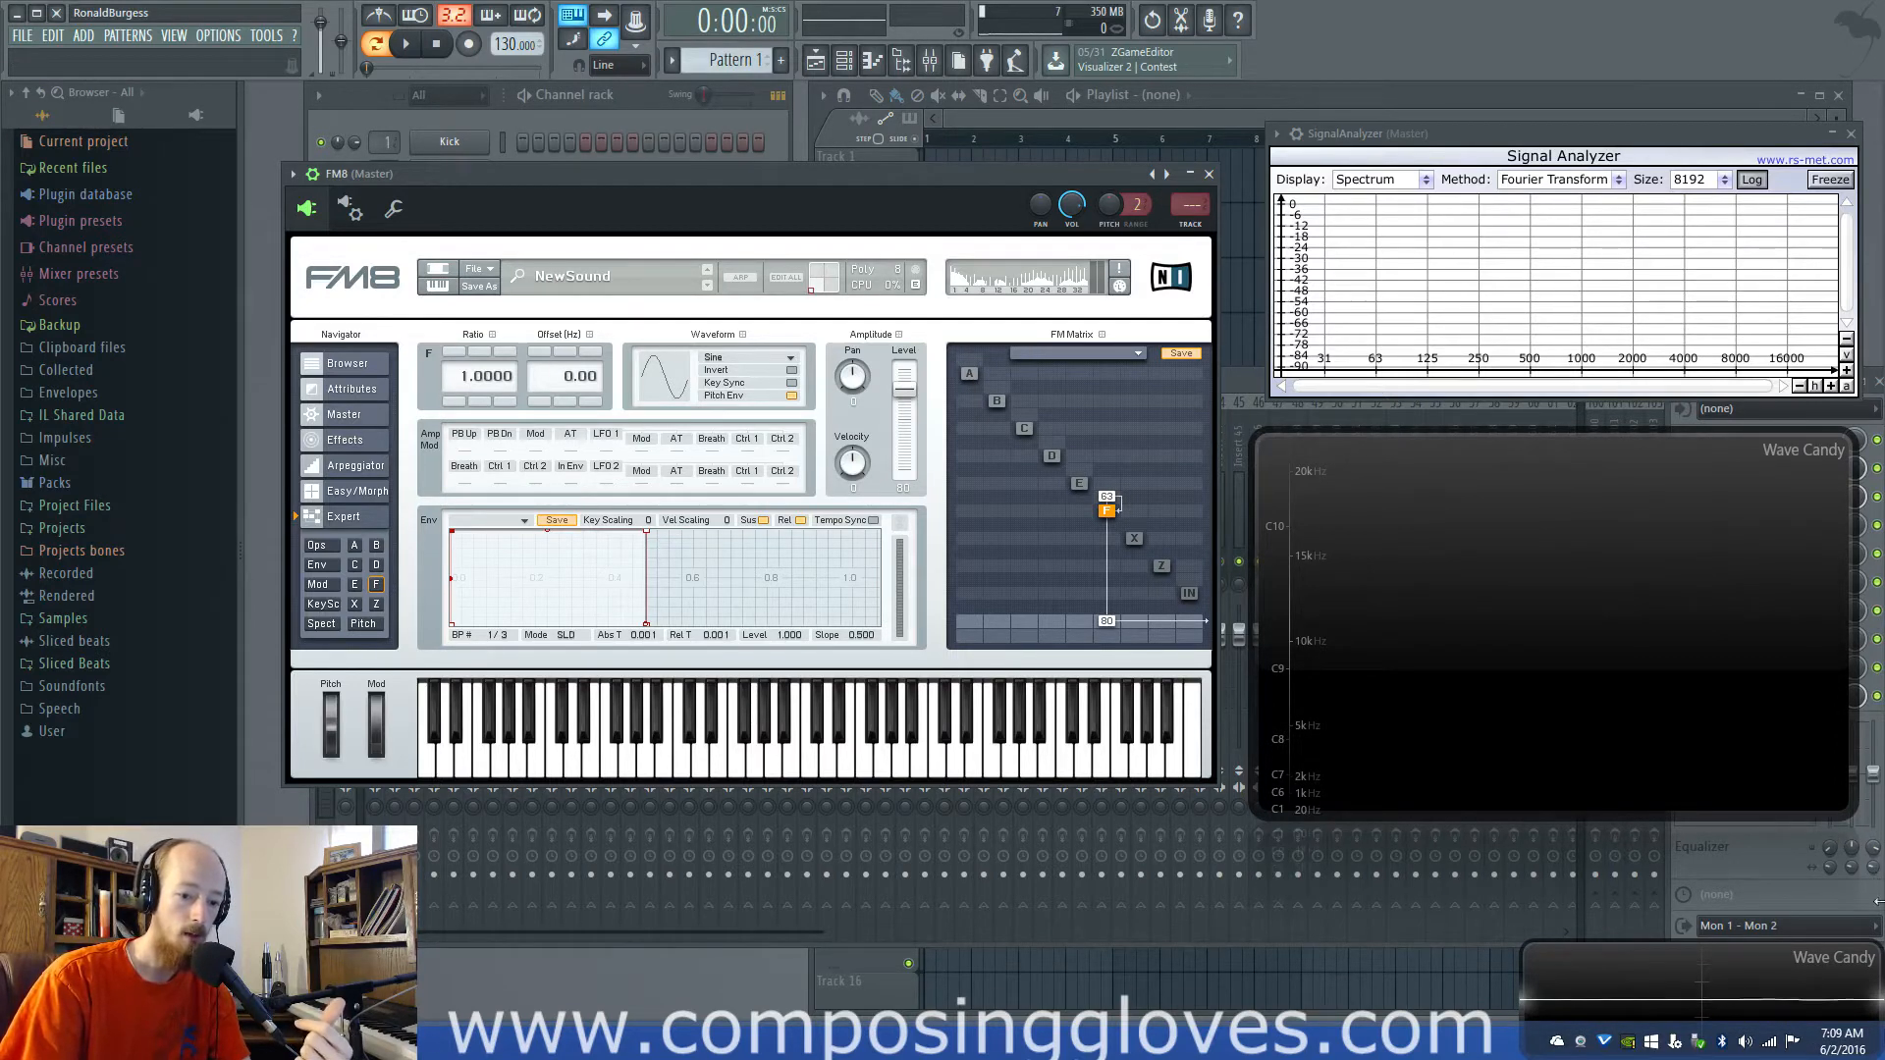
# Step: Search the computer for "note" and open Notepad
pyautogui.moveTo(1880, 1055)
pyautogui.click(1861, 511)
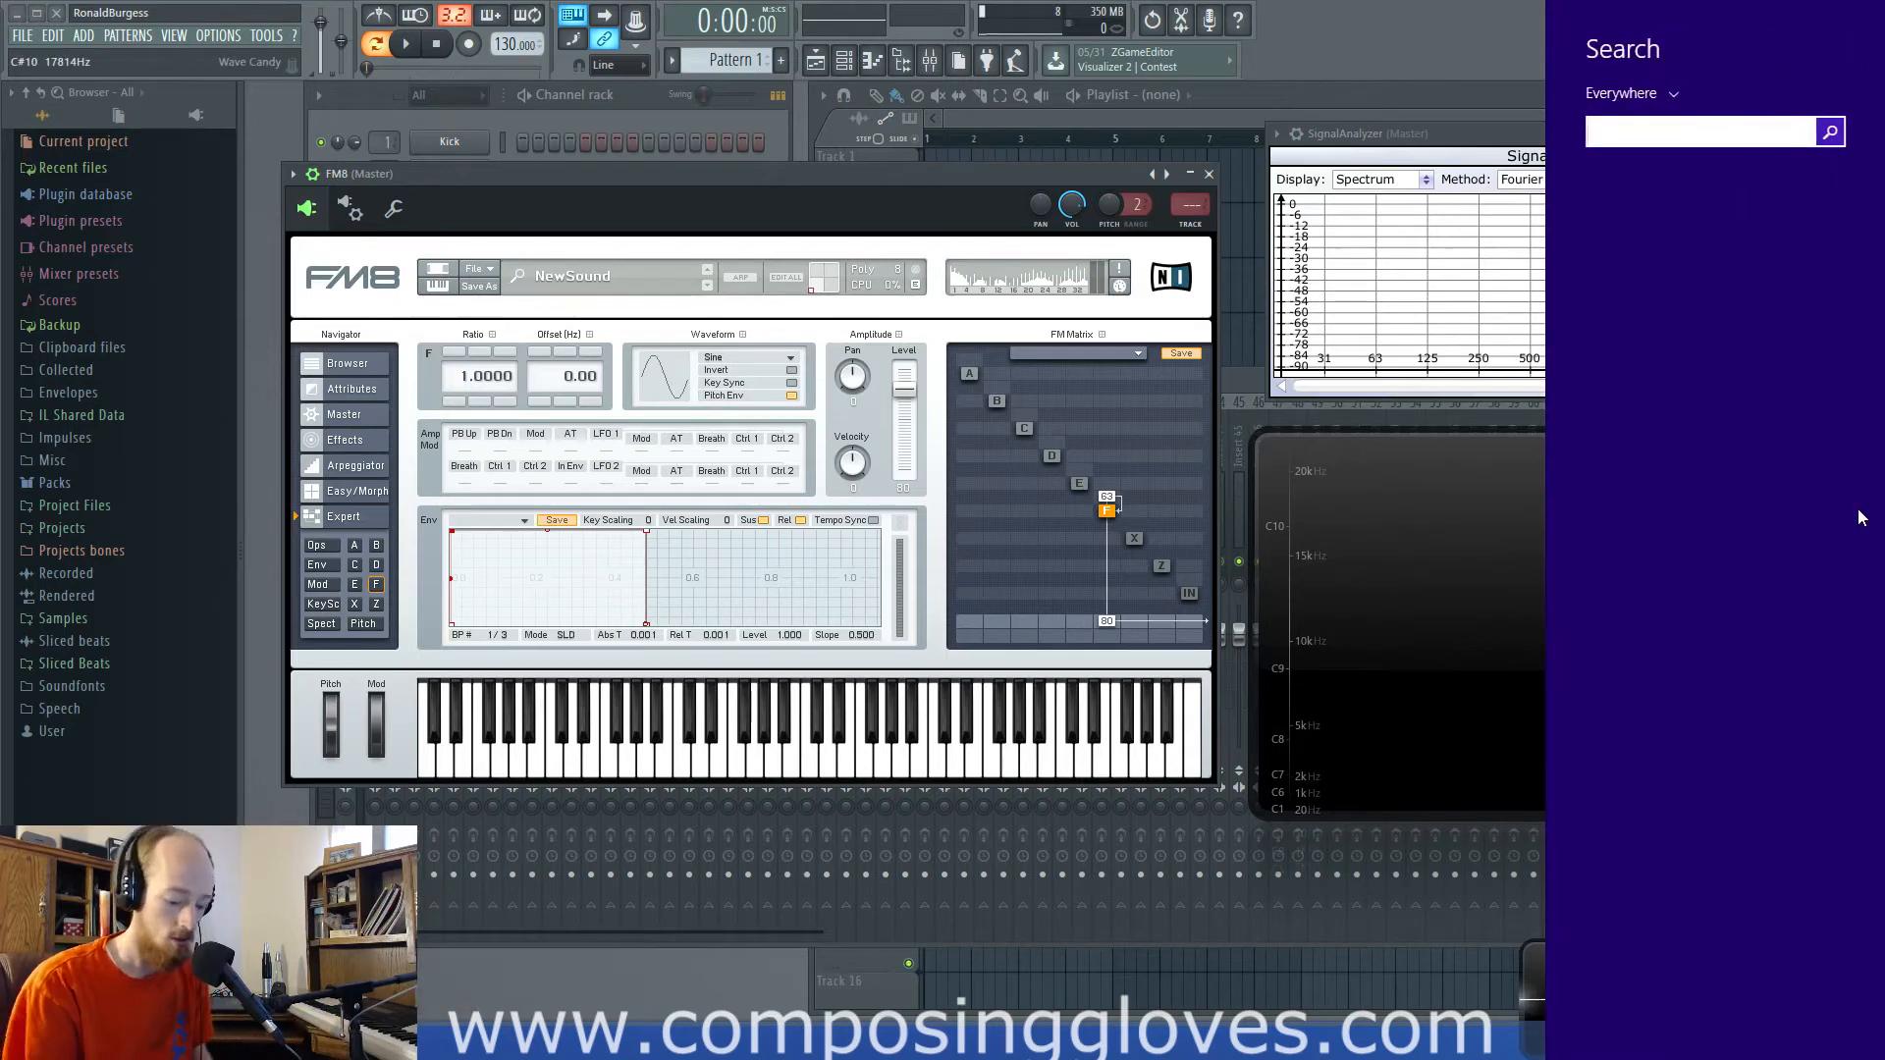
pyautogui.write('notePad 2012')
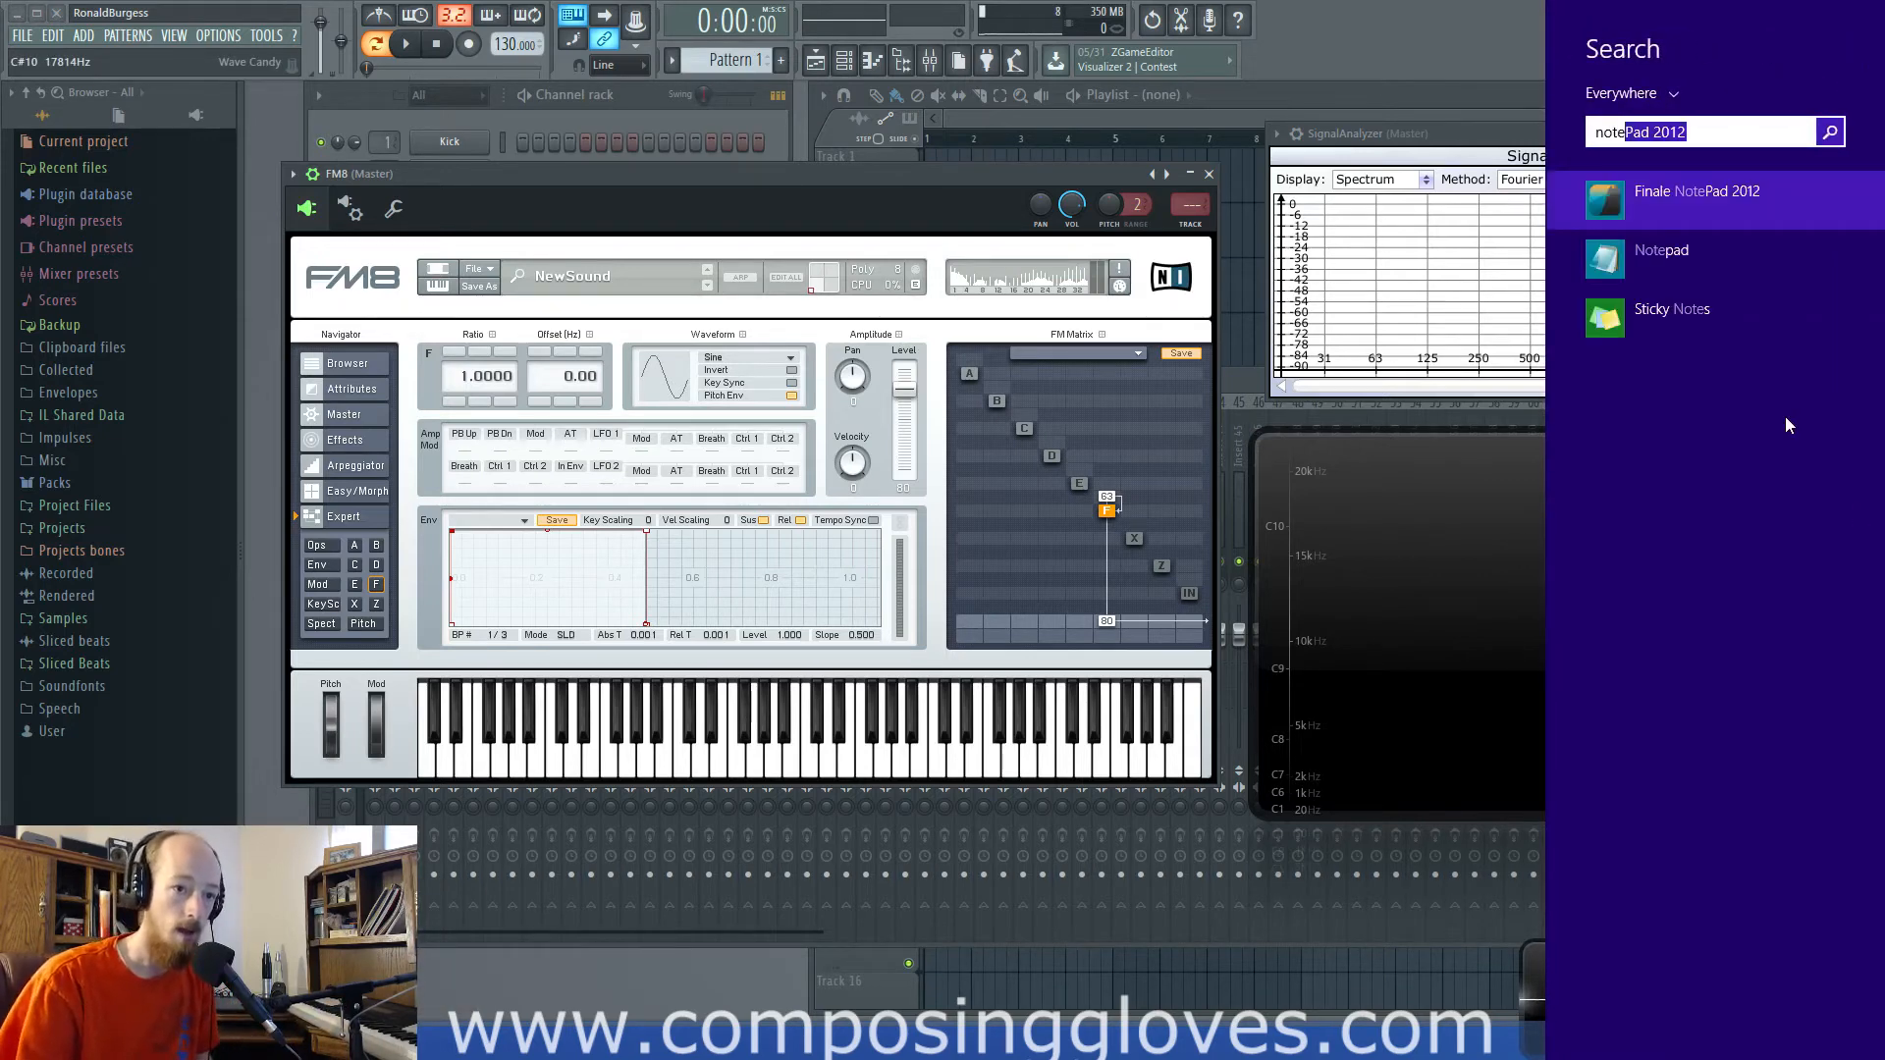
pyautogui.click(1664, 261)
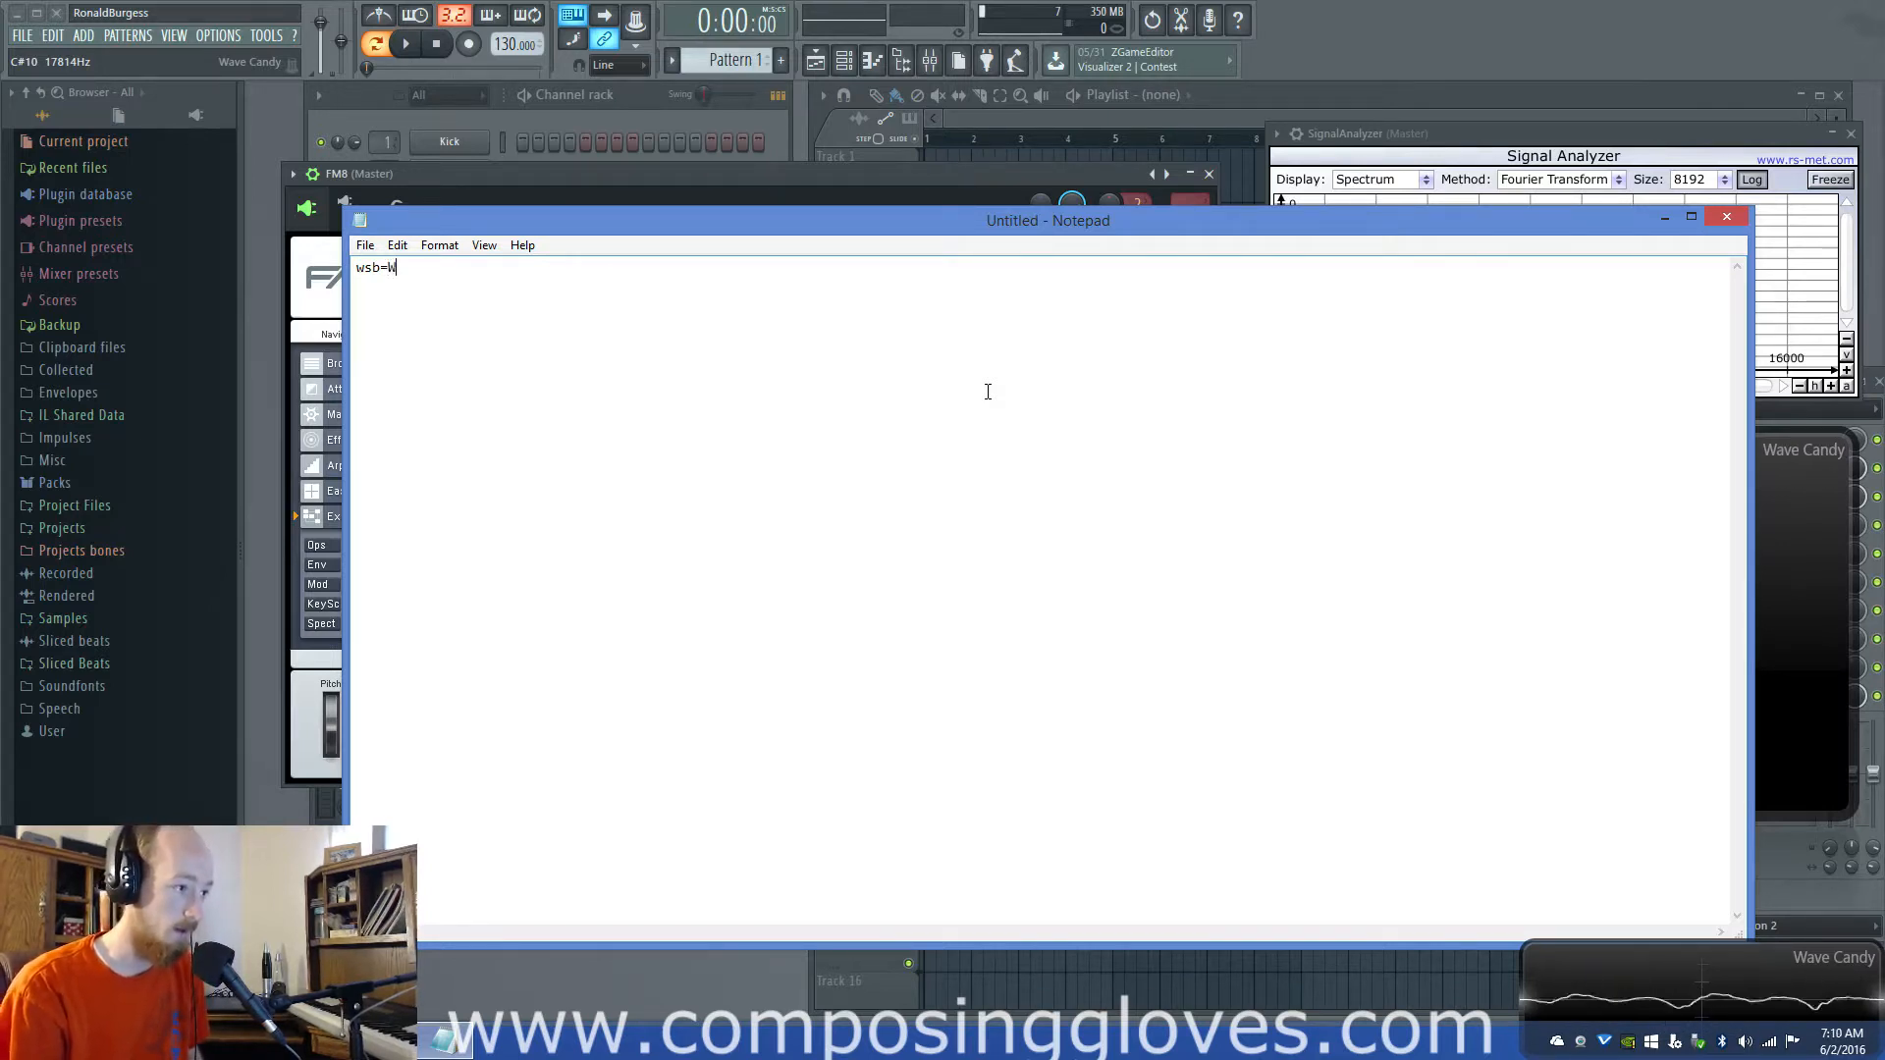
# Step: Write the sideband formula "Wsb=Wc+-N(Wm)" in the empty Notepad document
pyautogui.write('c')
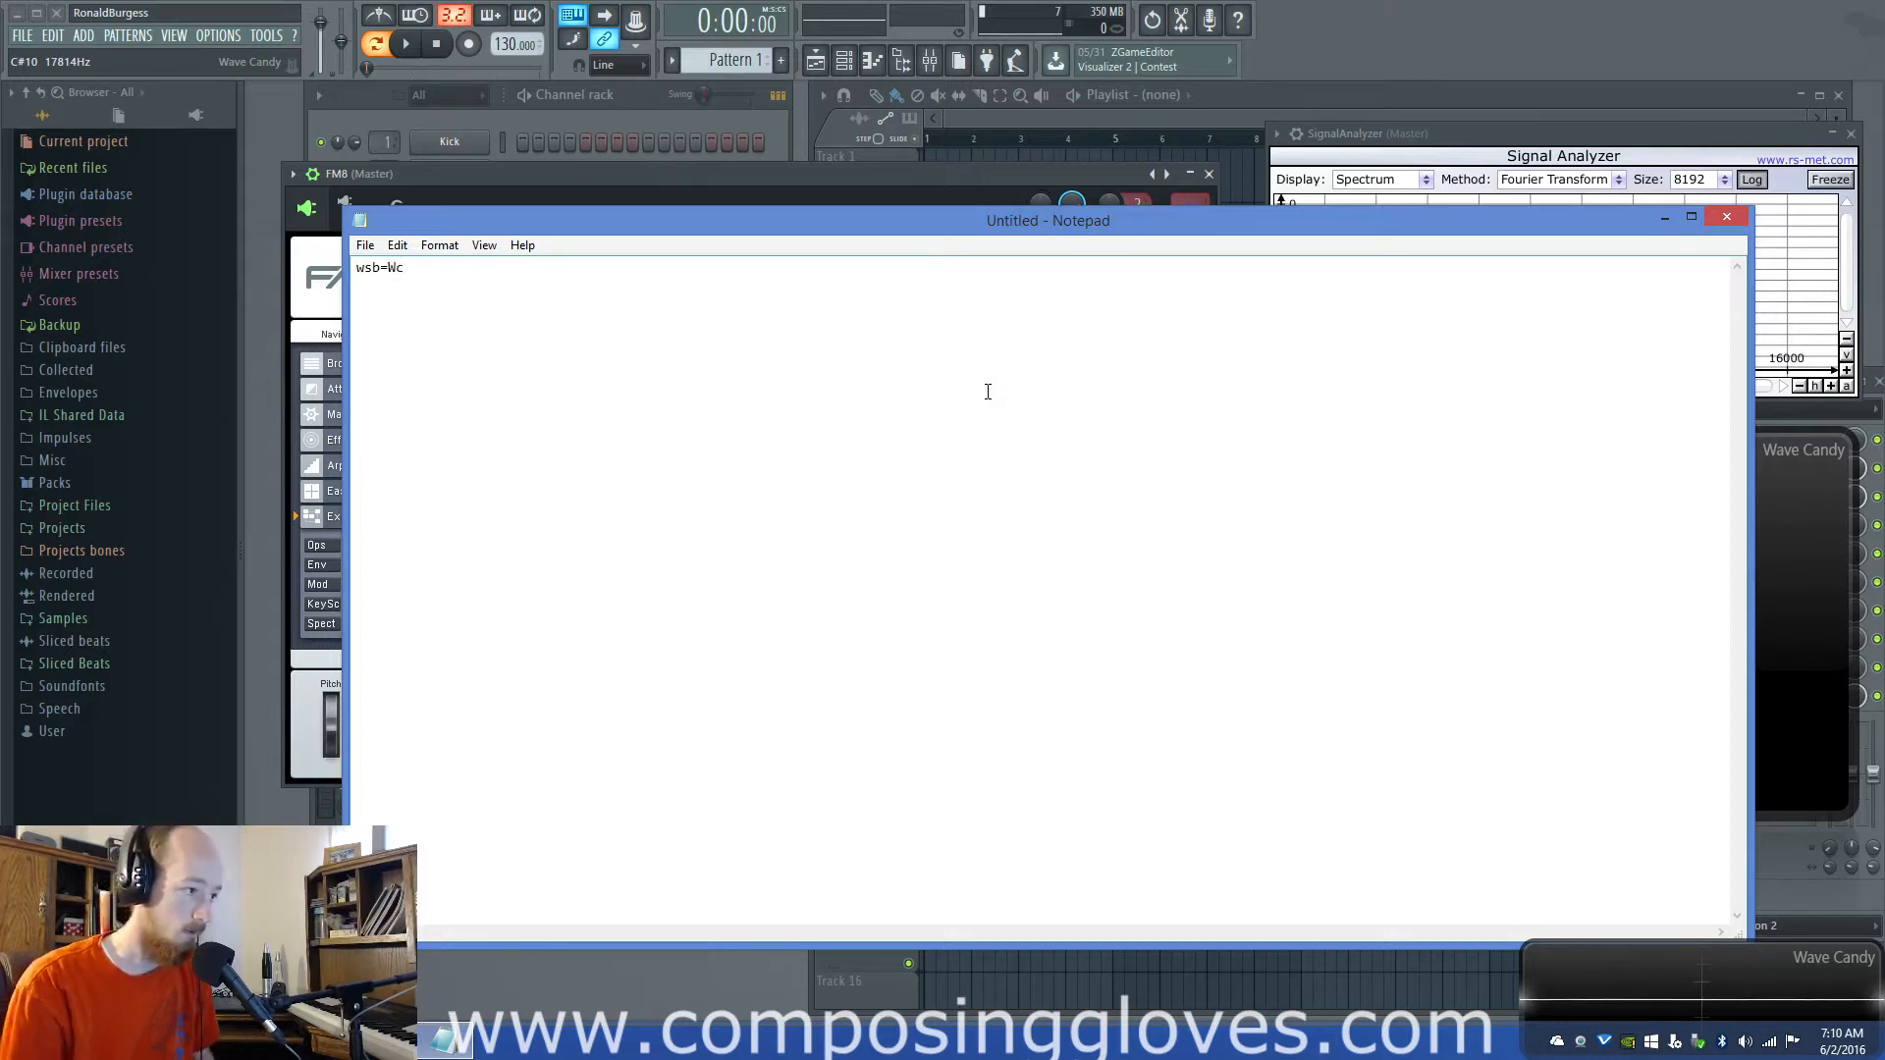
pyautogui.press('BackSpace')
pyautogui.write('Wsb')
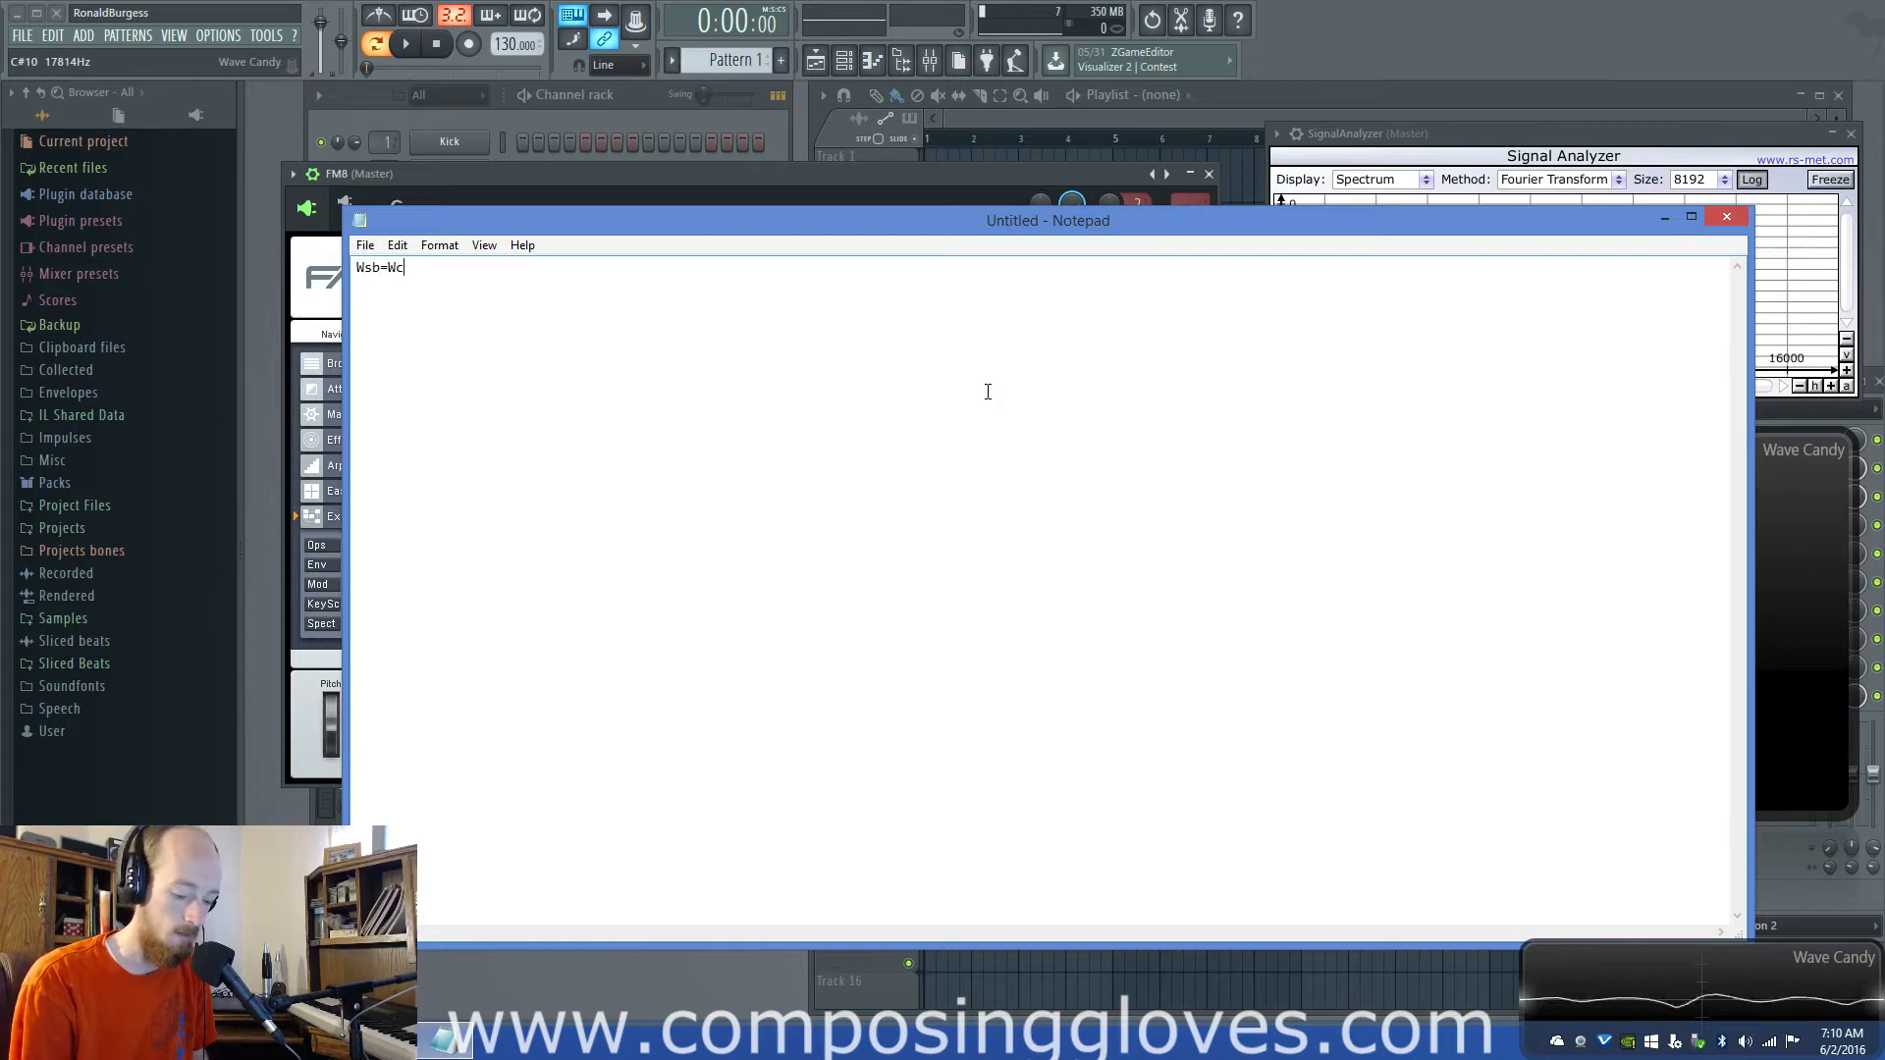
pyautogui.write('=')
pyautogui.press('BackSpace')
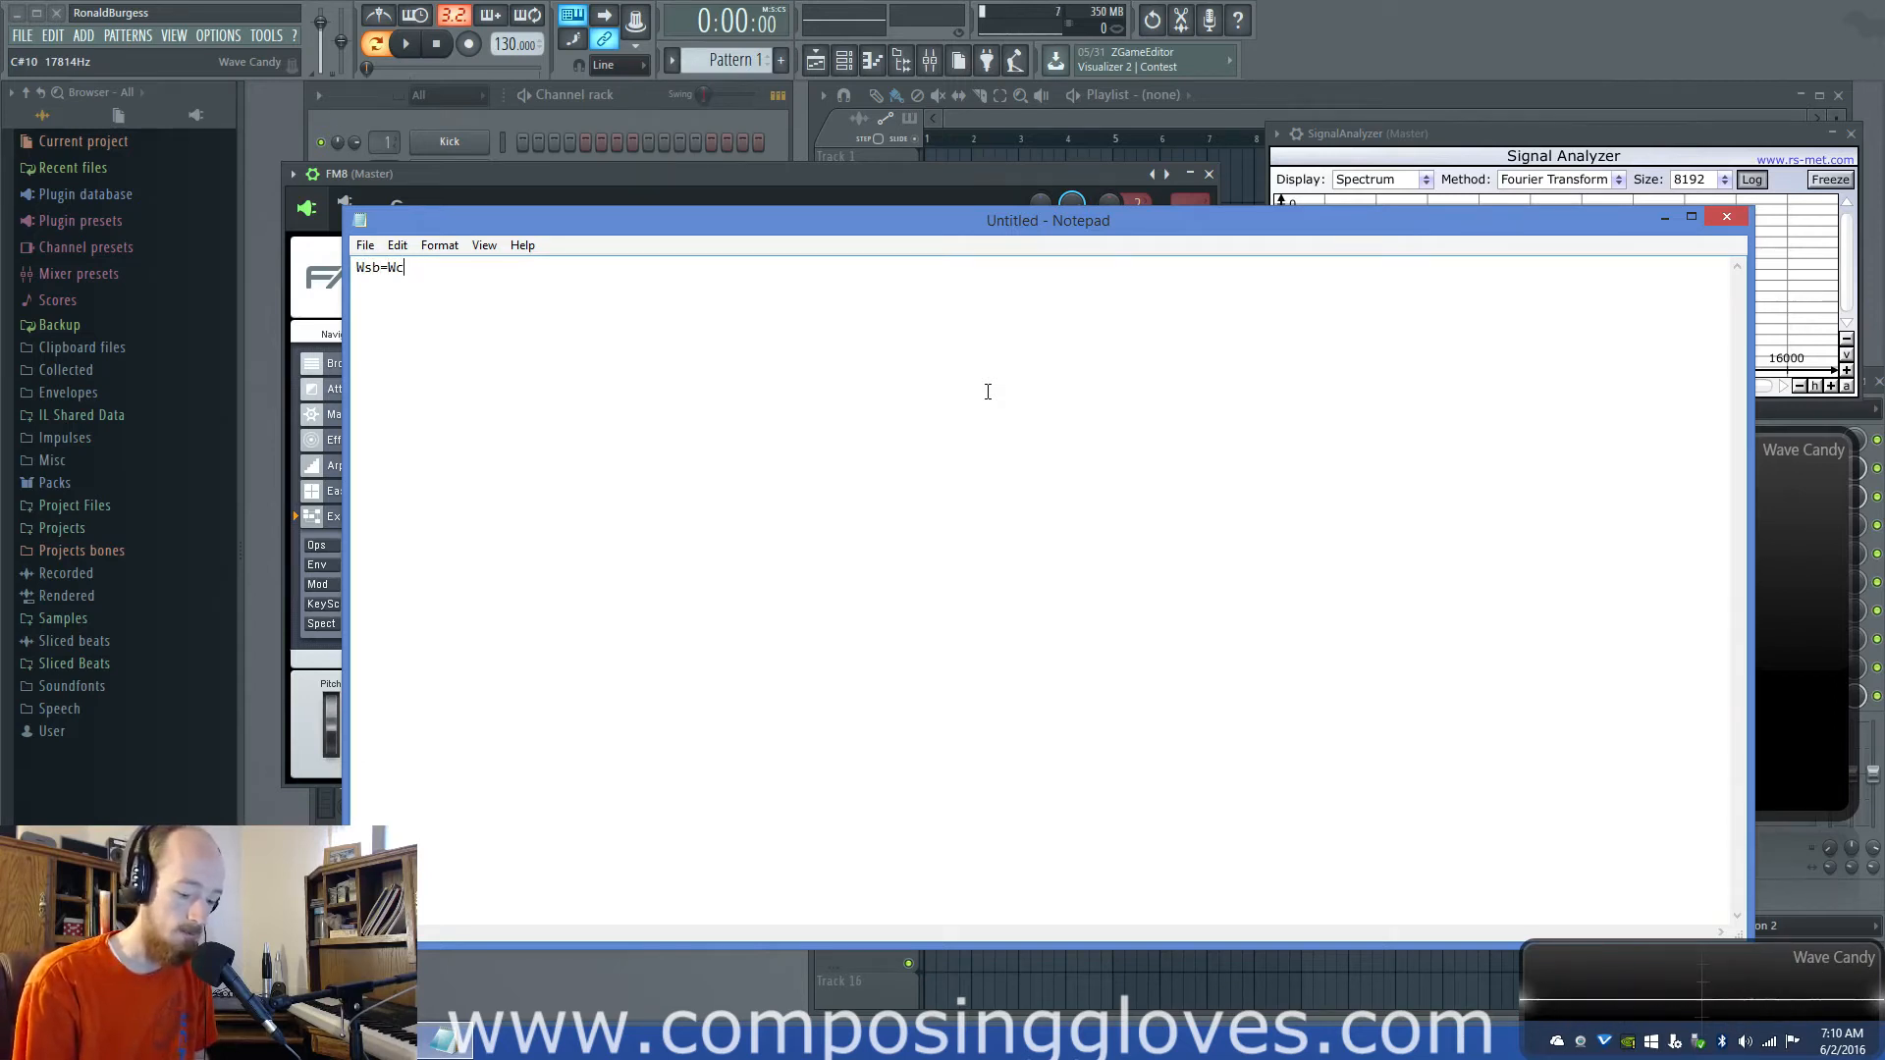
pyautogui.write('+')
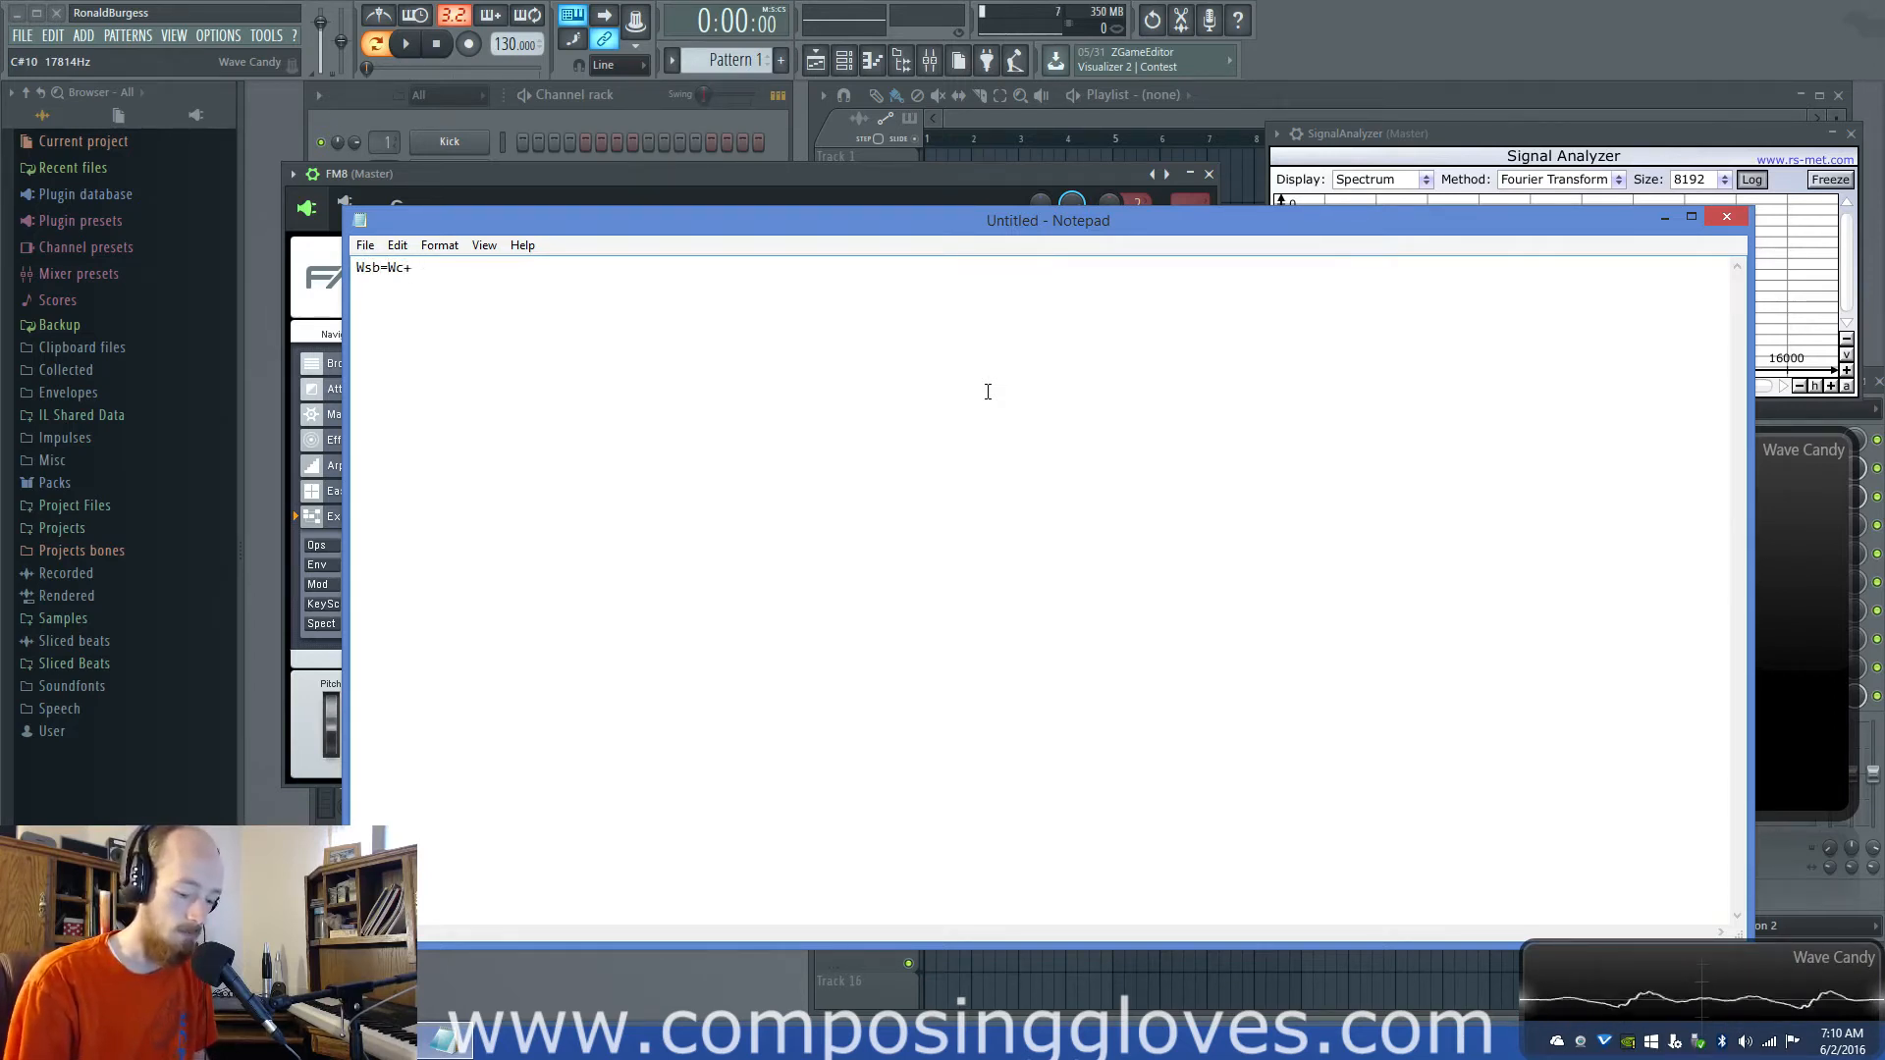
pyautogui.write('-')
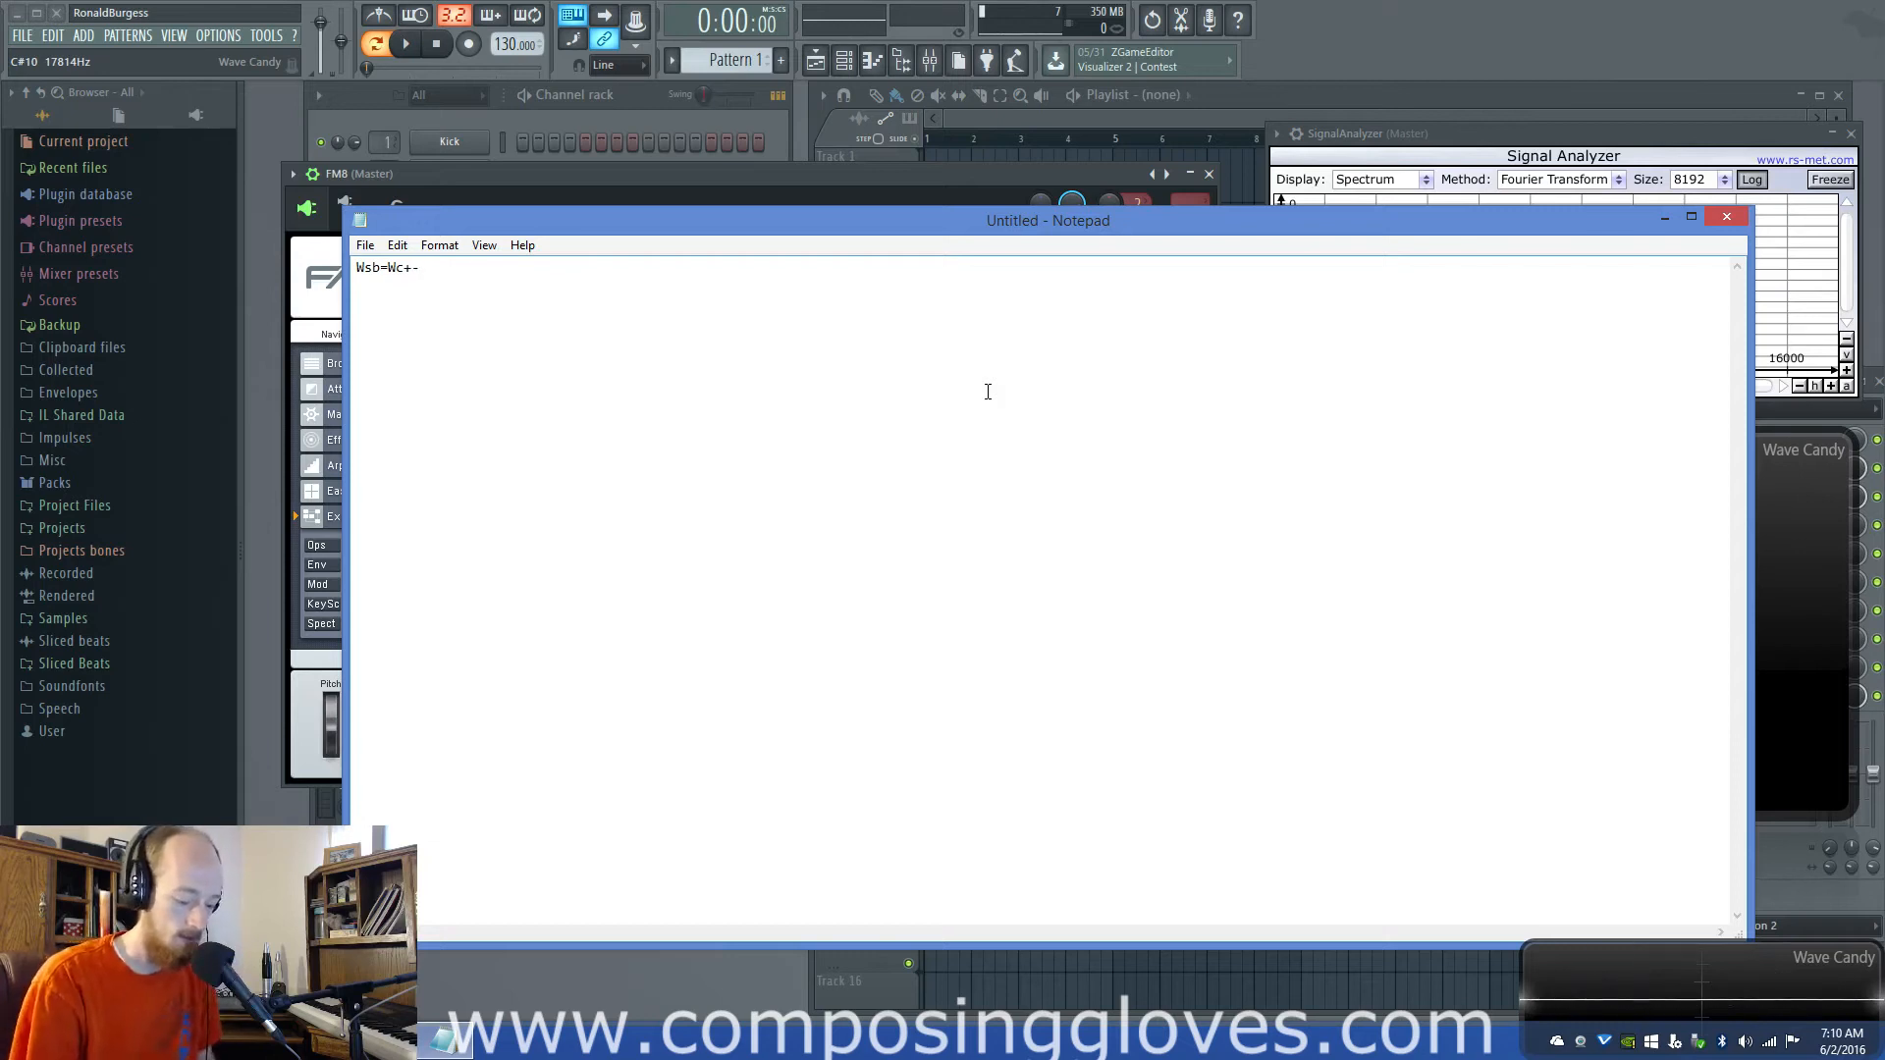
pyautogui.write('W')
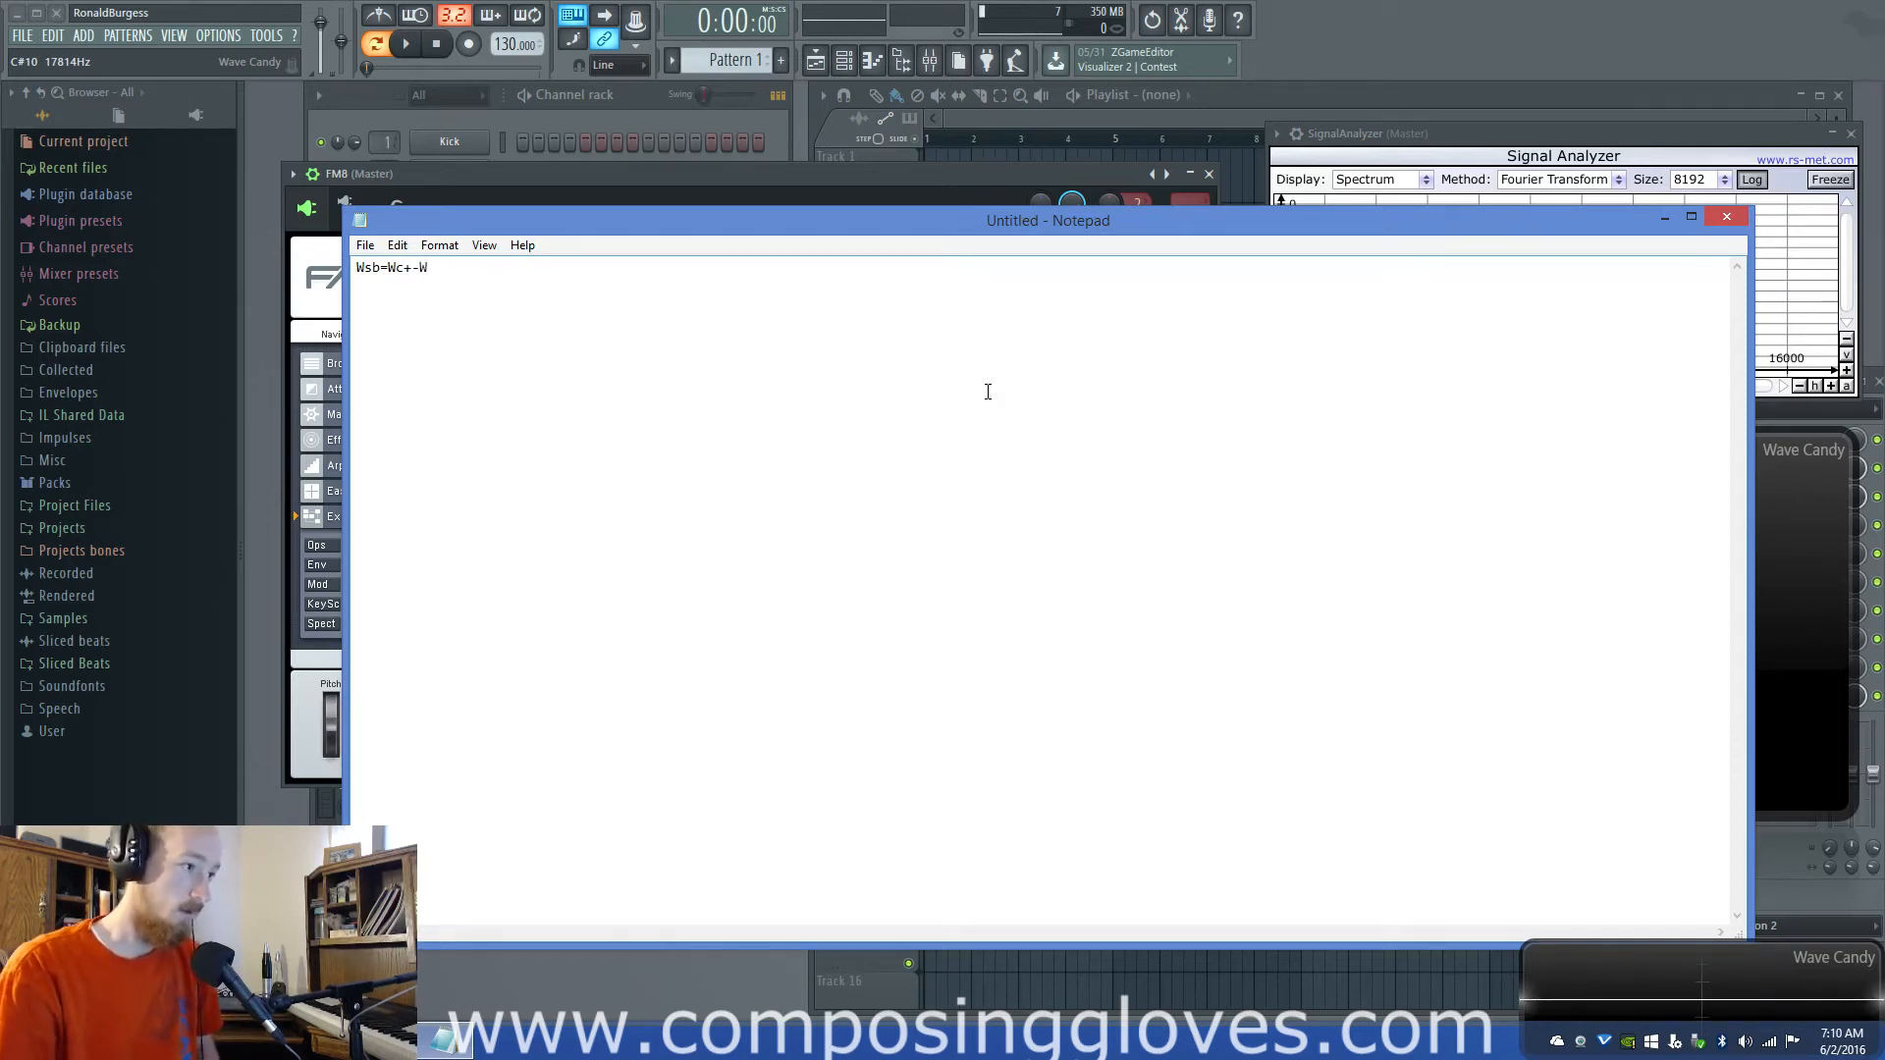
pyautogui.press('BackSpace')
pyautogui.write('N')
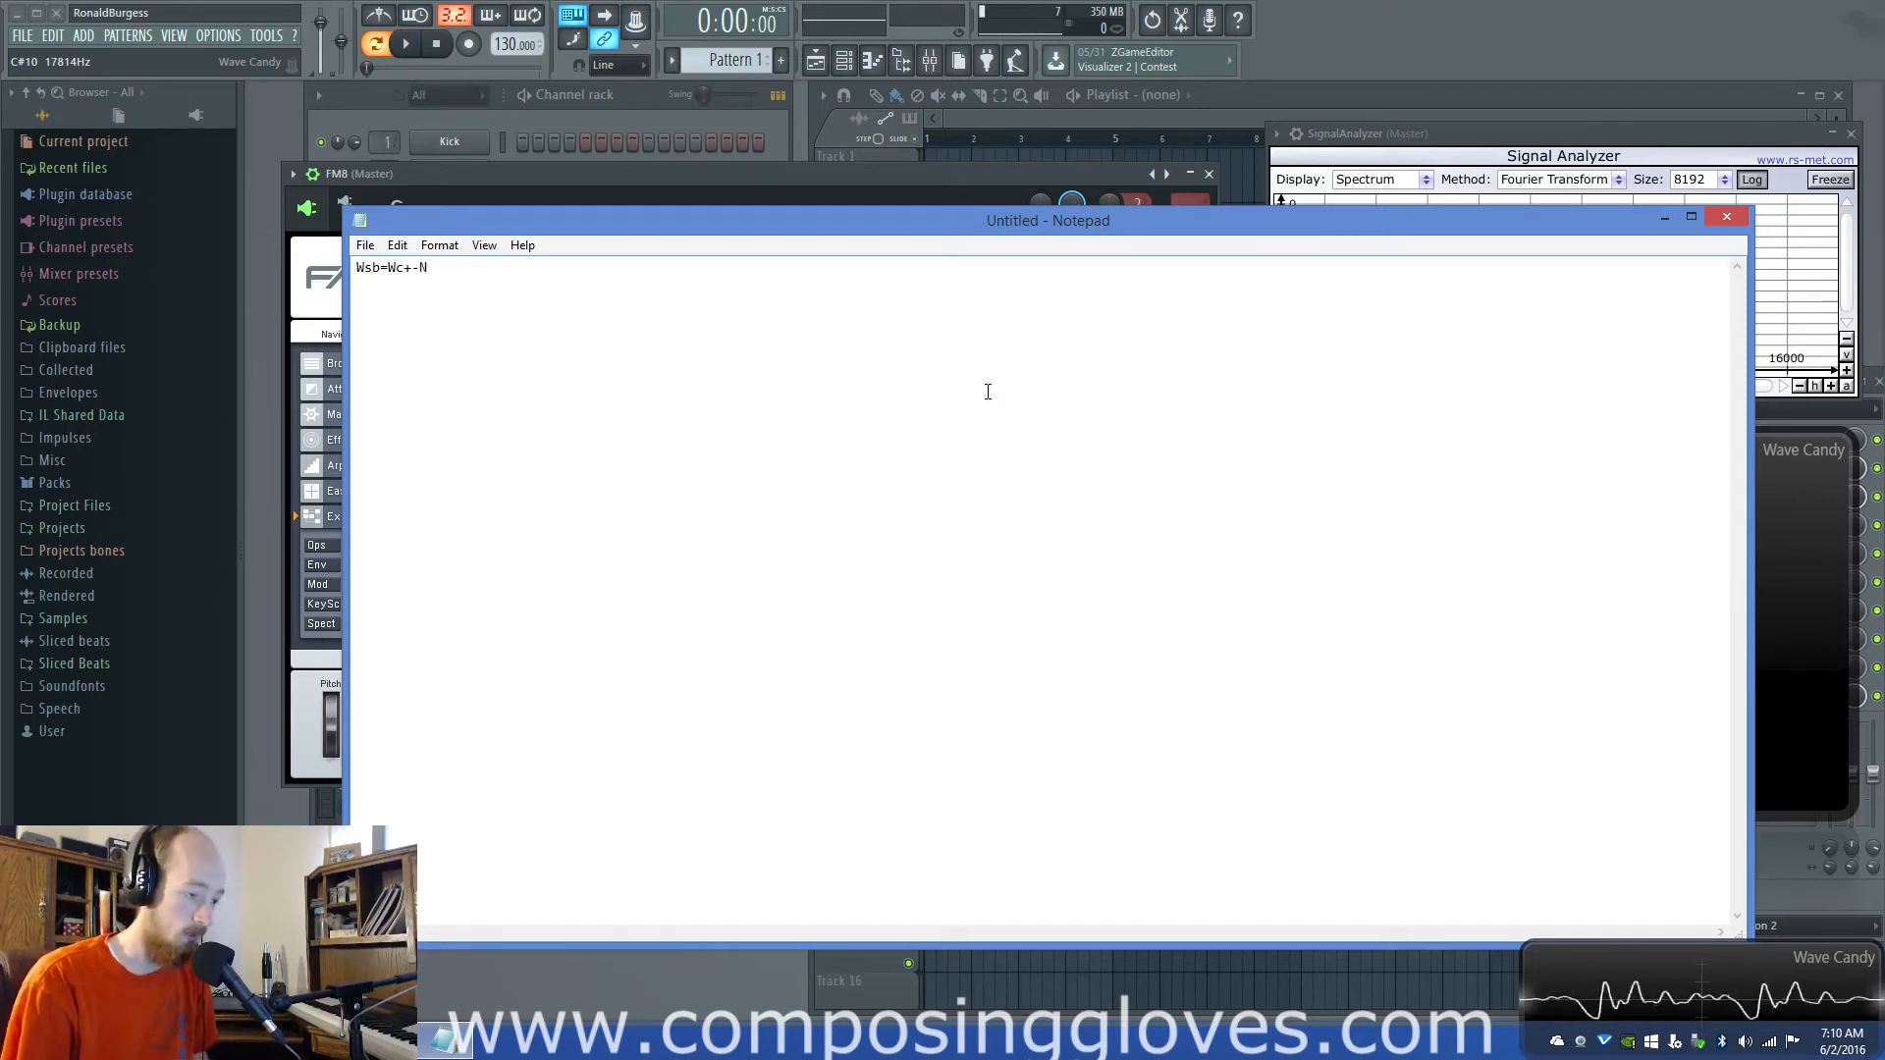
pyautogui.write('()')
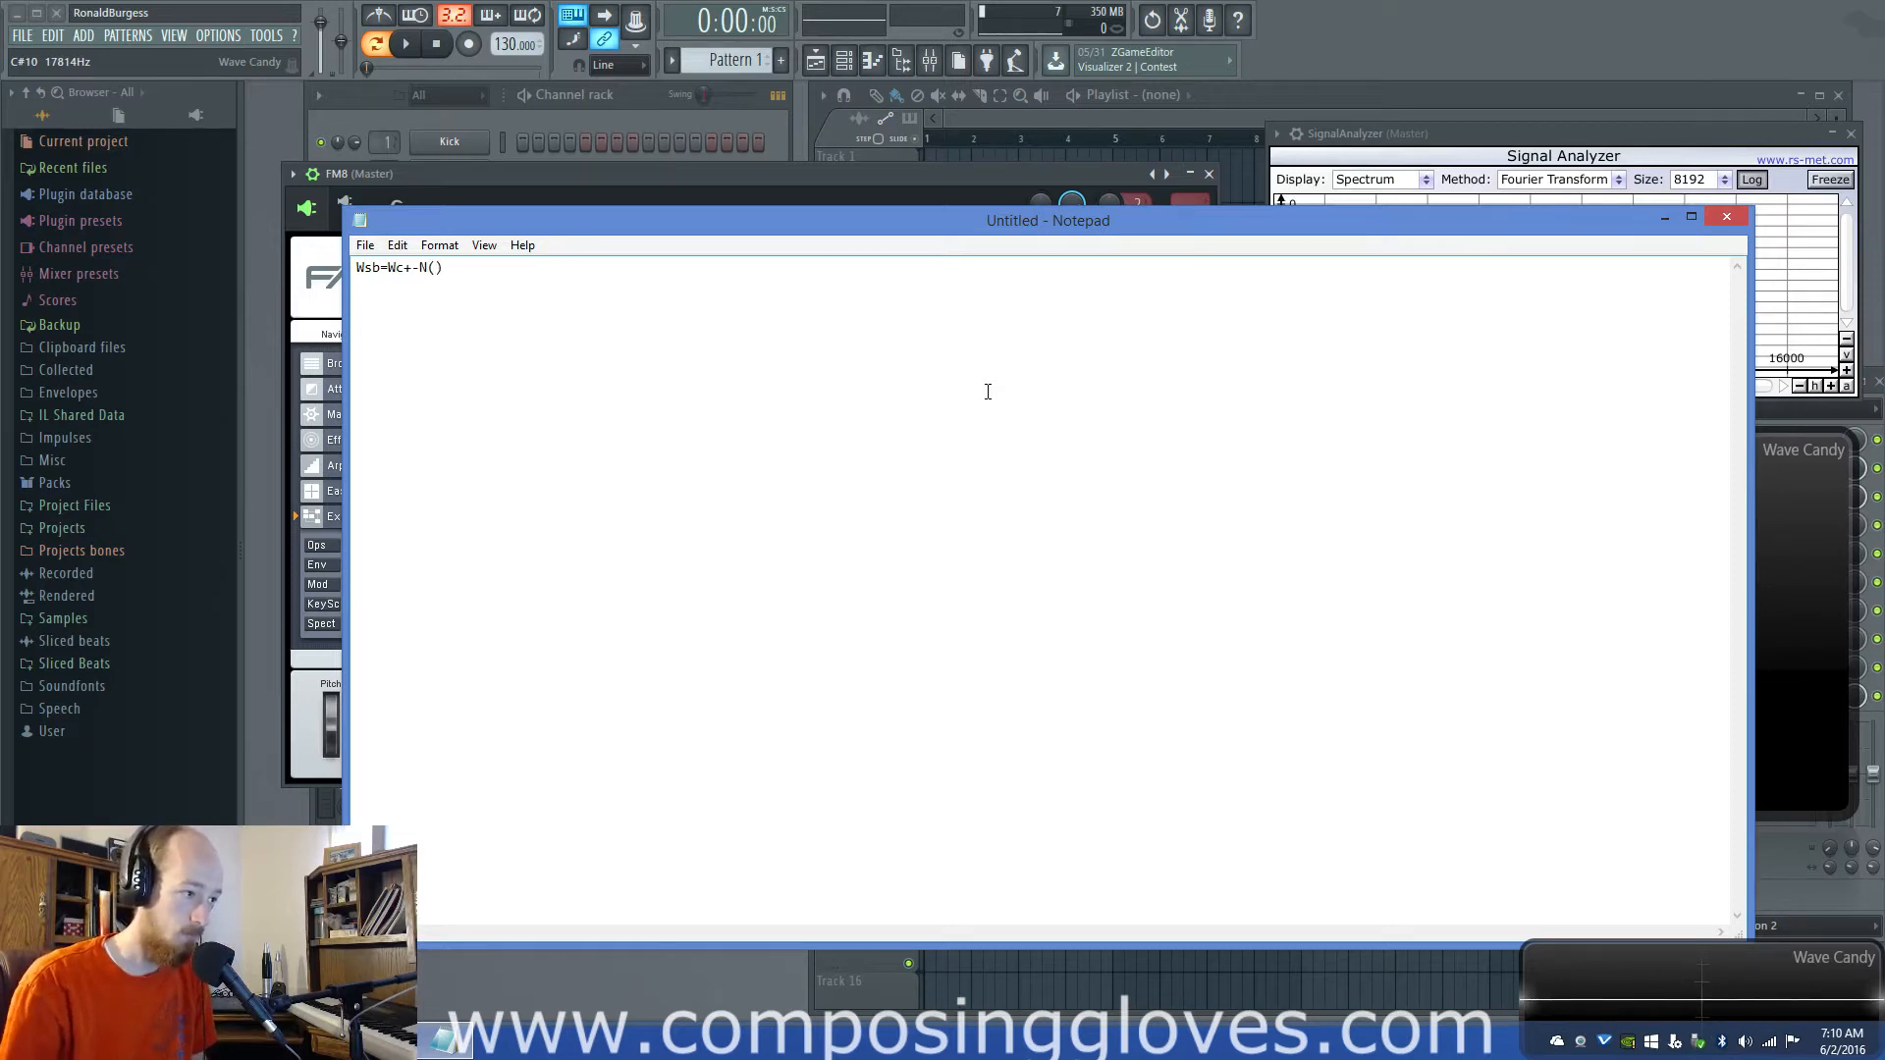
pyautogui.write('Wm')
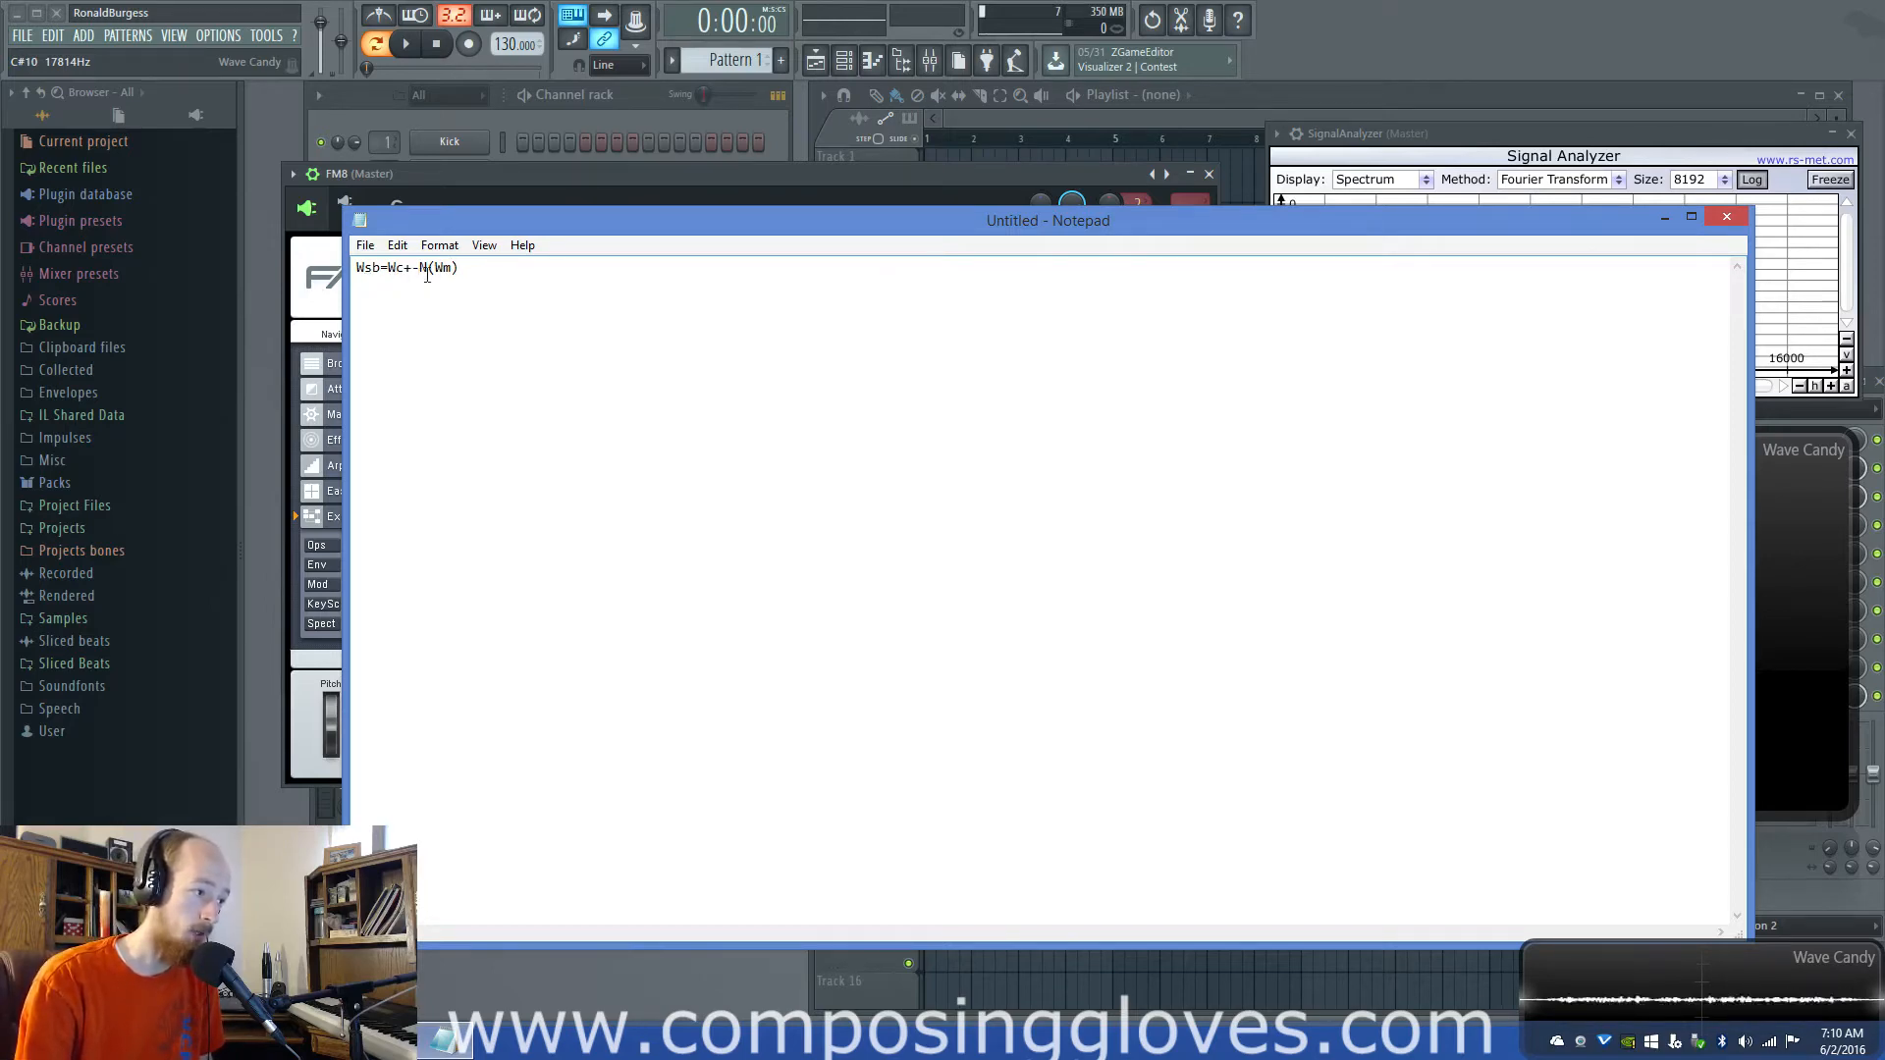
# Step: Switch to FM8 for a look, return to Notepad and move its window up over the synth
pyautogui.click(776, 181)
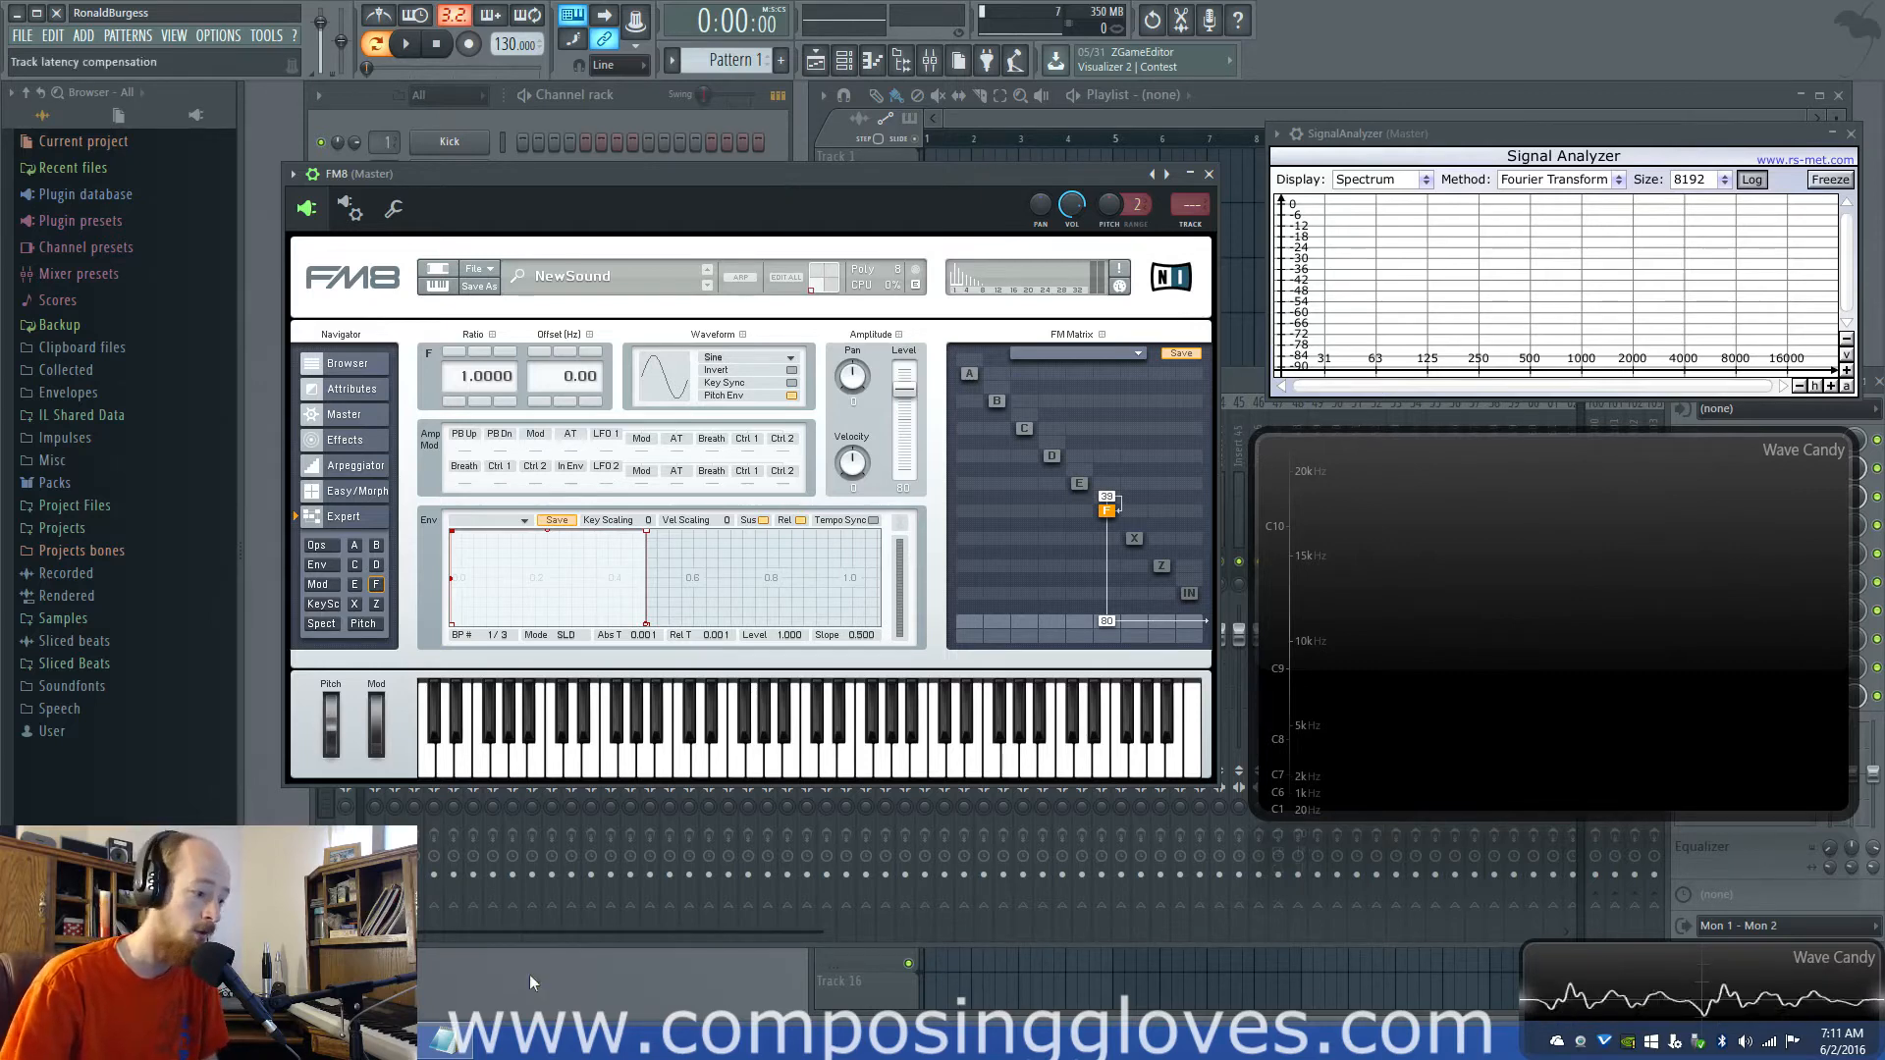
pyautogui.click(445, 1040)
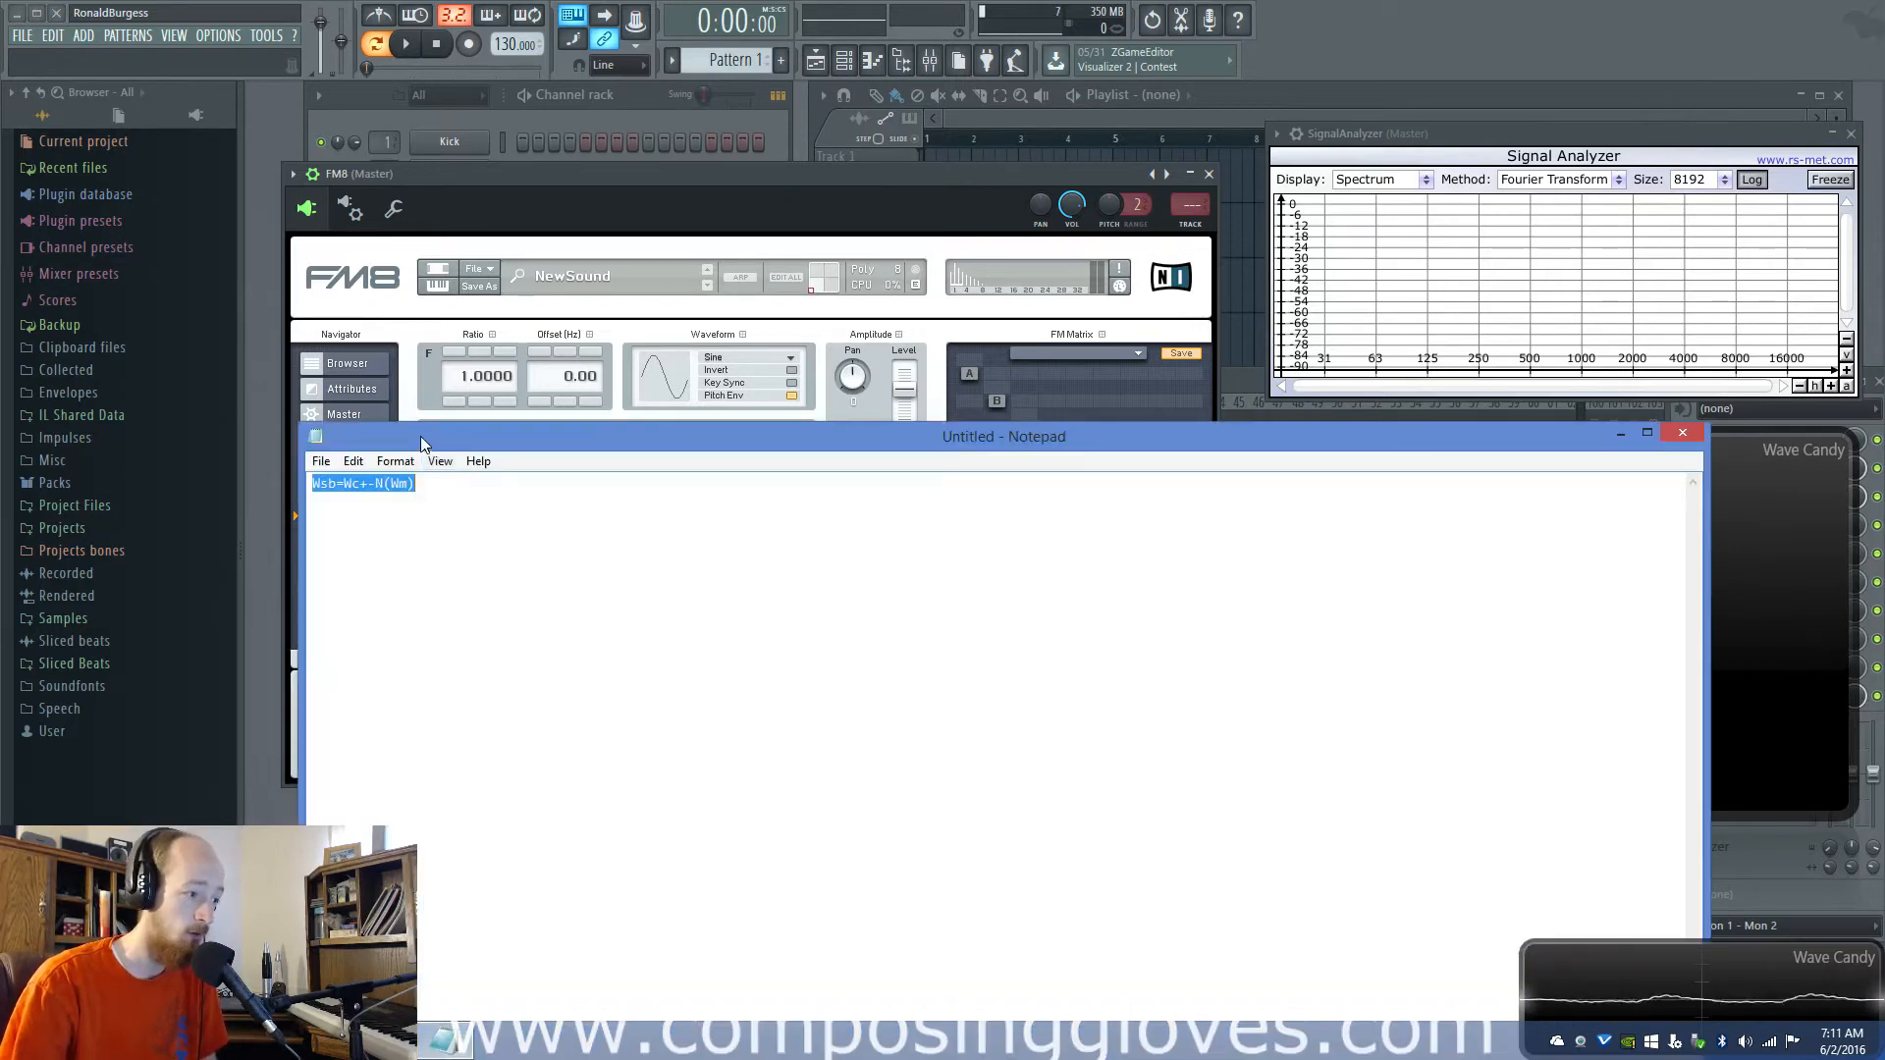
pyautogui.moveTo(420, 436); pyautogui.dragTo(409, 295)
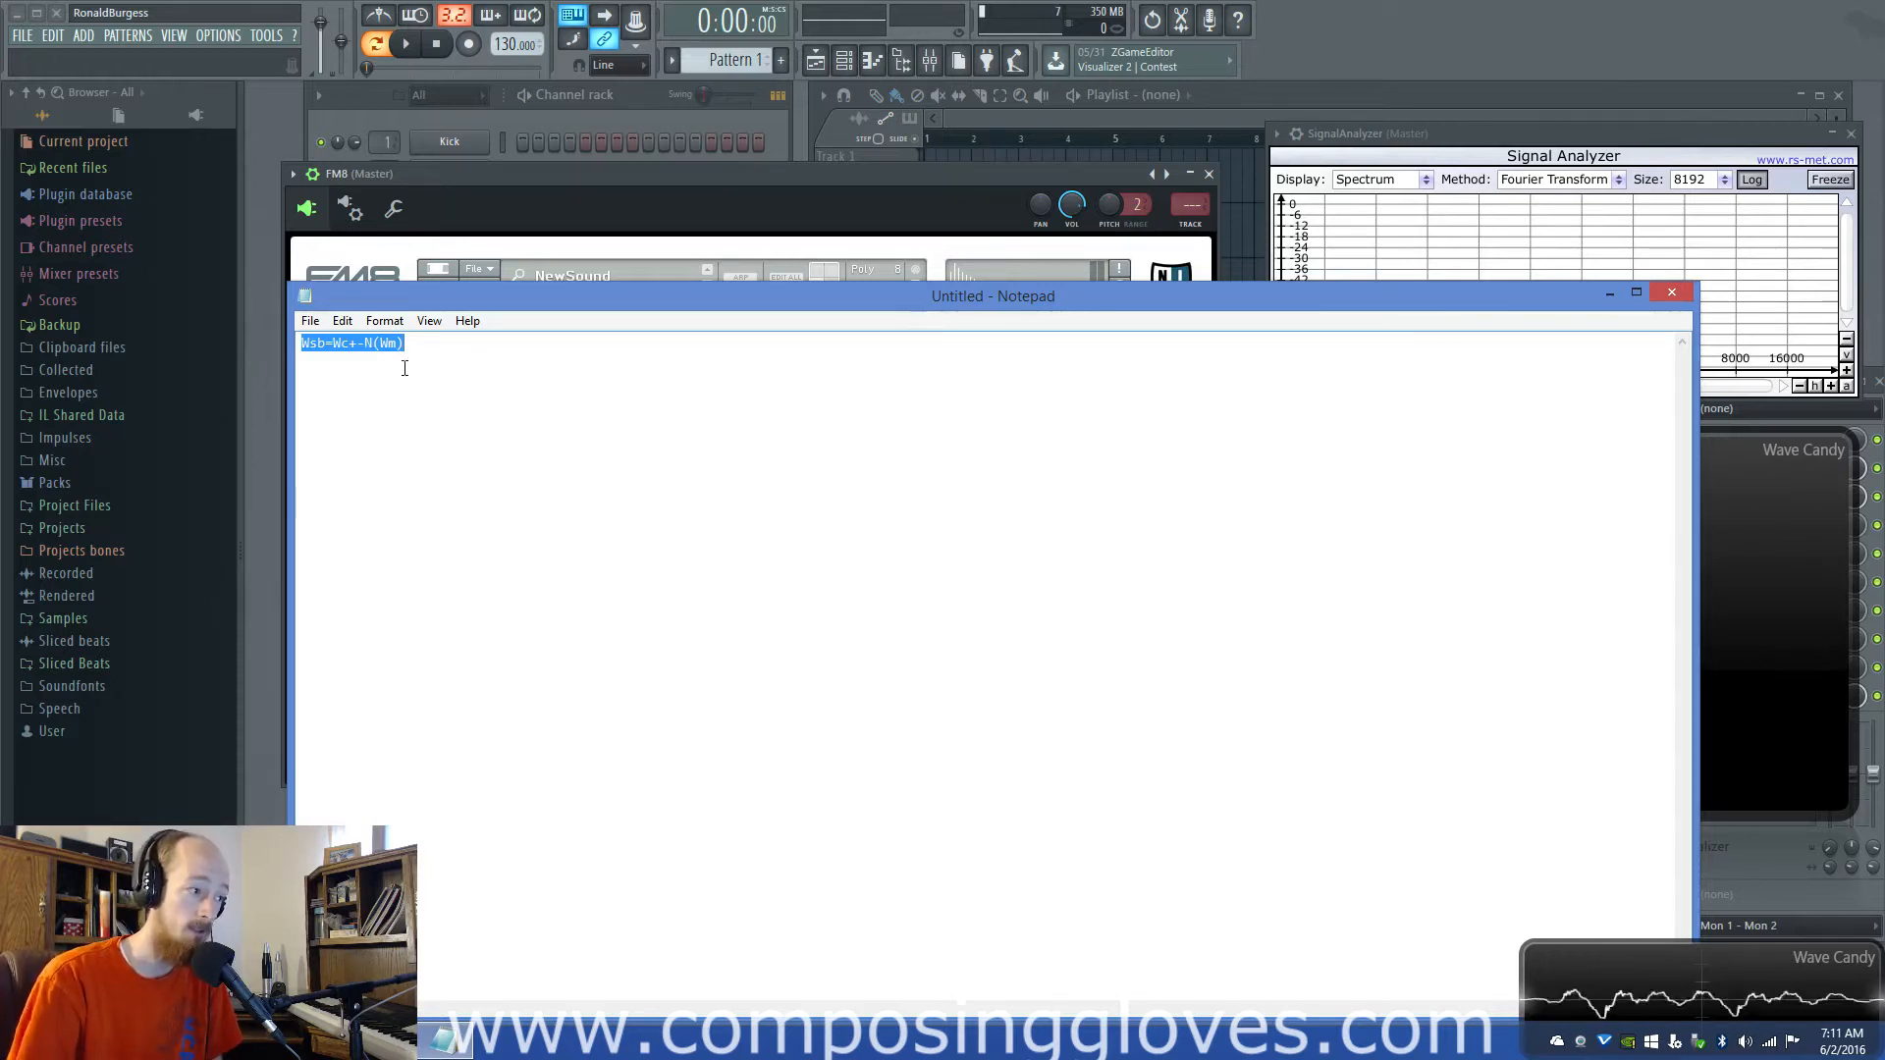
# Step: Examine the plus-minus sign and the N(Wm) term of the formula
pyautogui.click(379, 363)
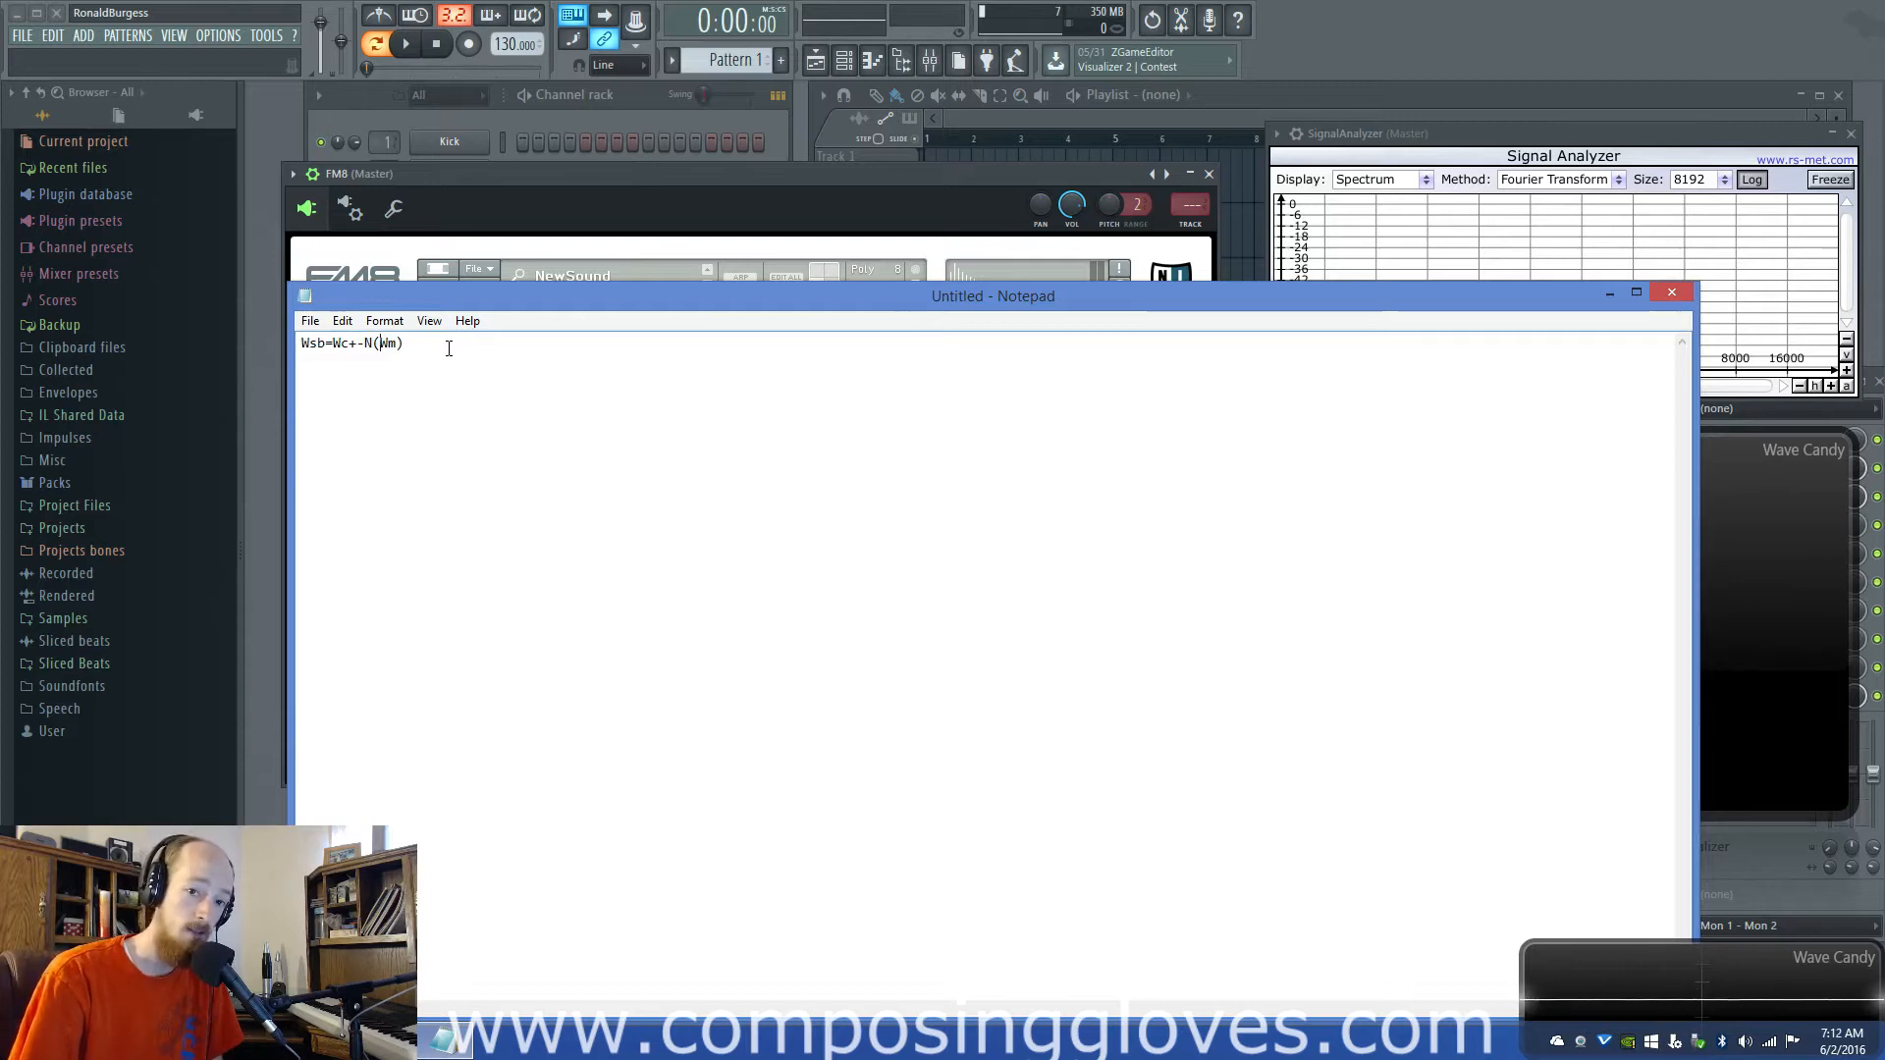
pyautogui.click(359, 344)
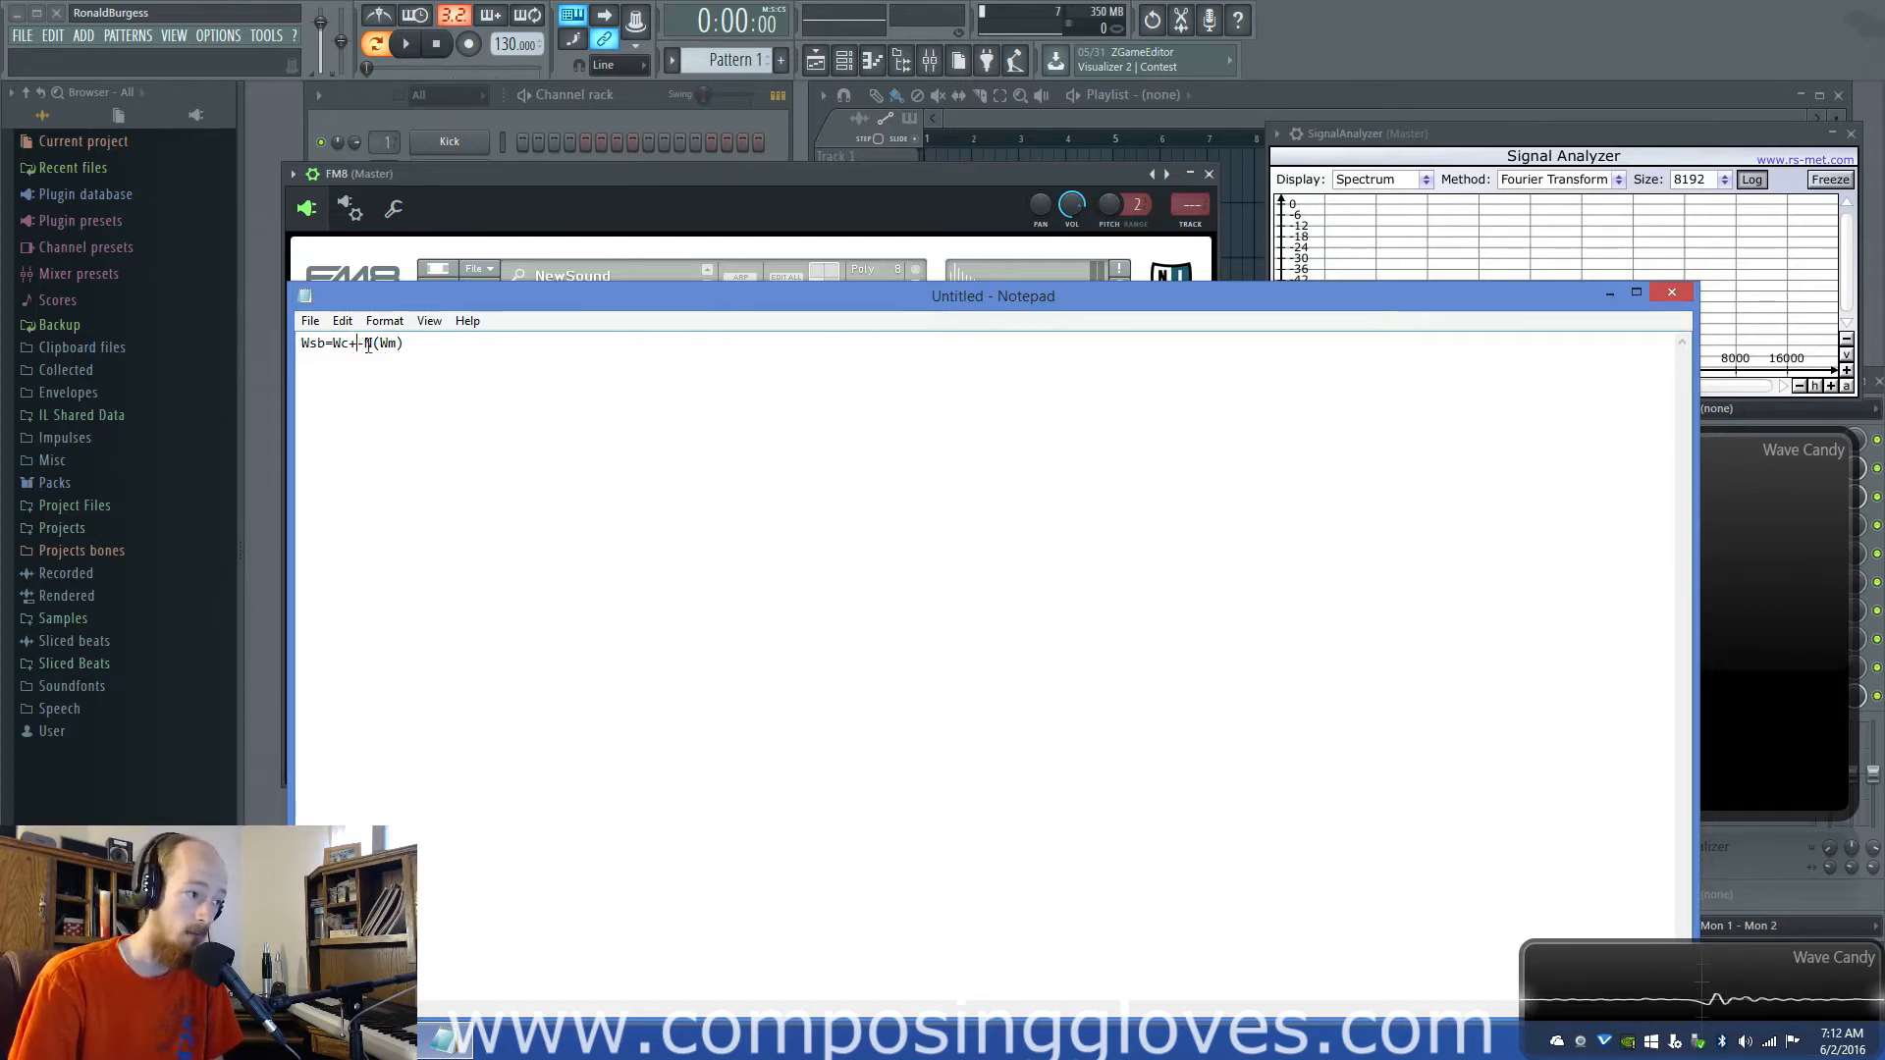
pyautogui.moveTo(368, 345); pyautogui.dragTo(409, 345)
pyautogui.click(392, 344)
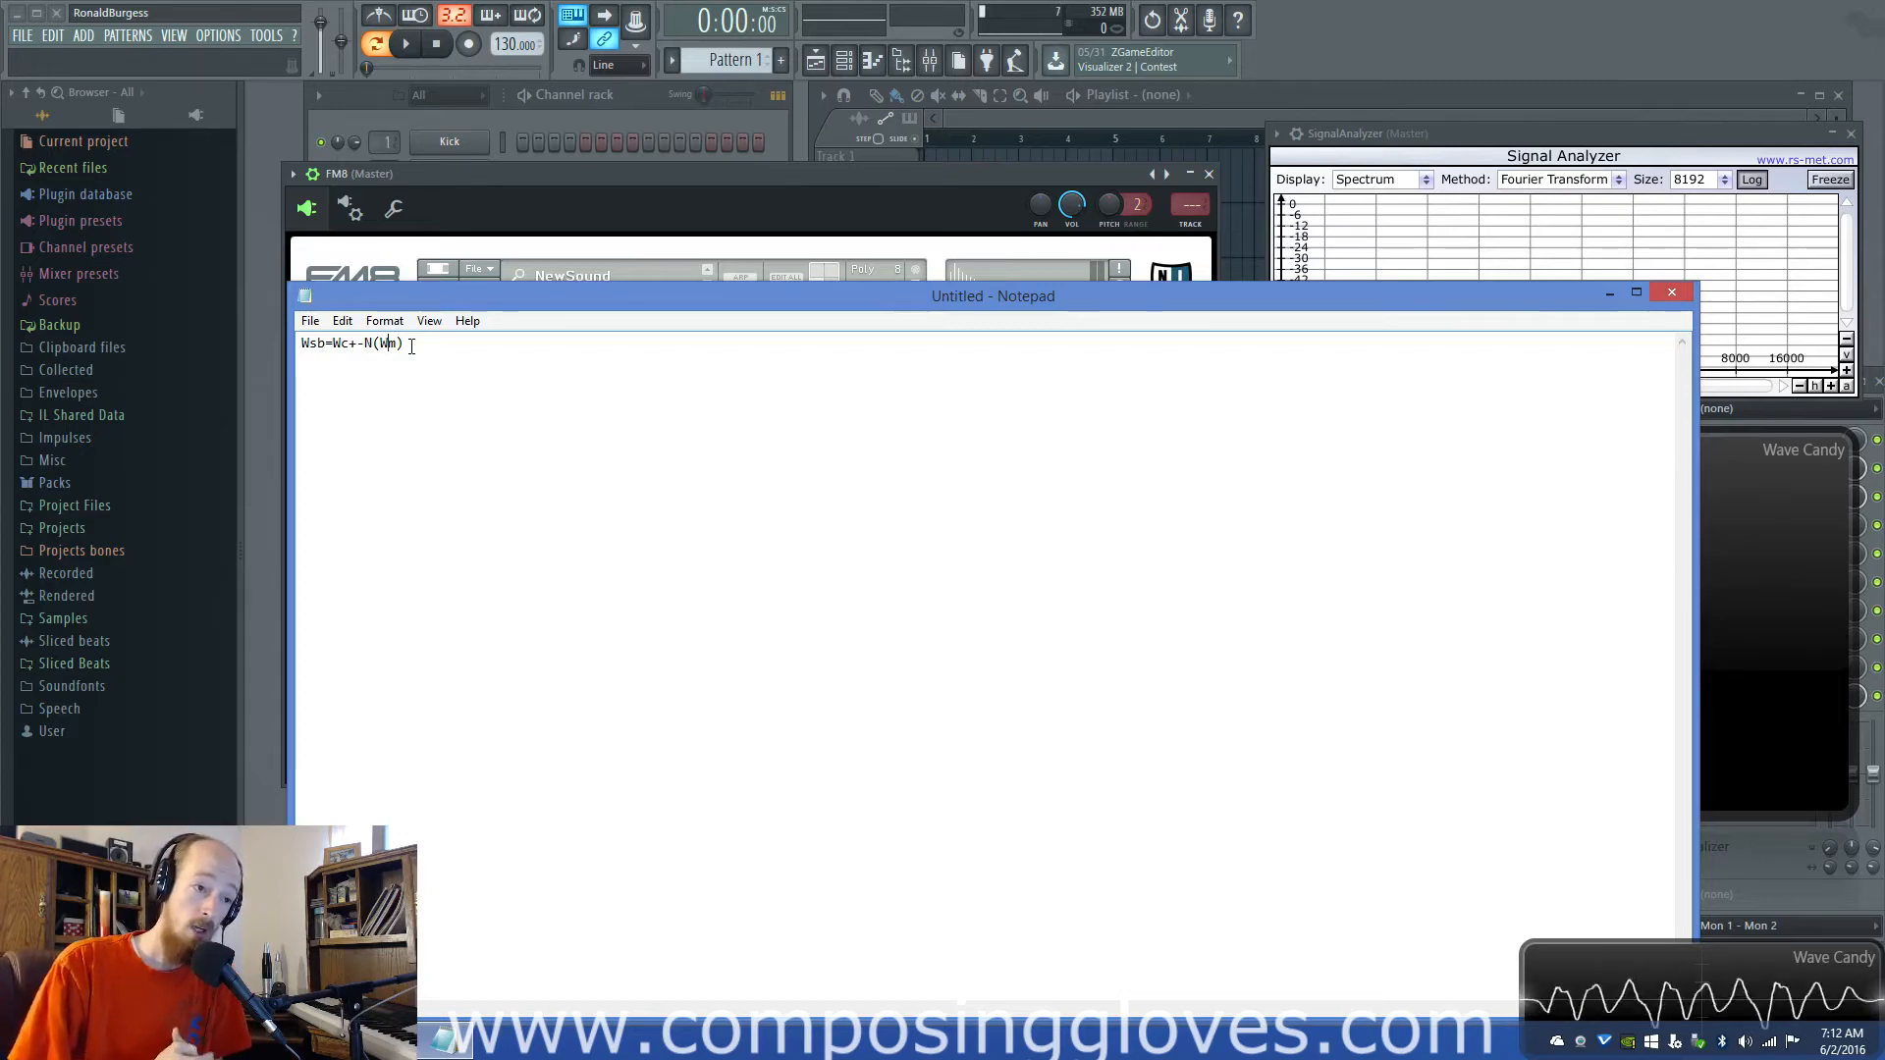
# Step: Switch back to FM8 and shift its window slightly up and to the left
pyautogui.click(852, 167)
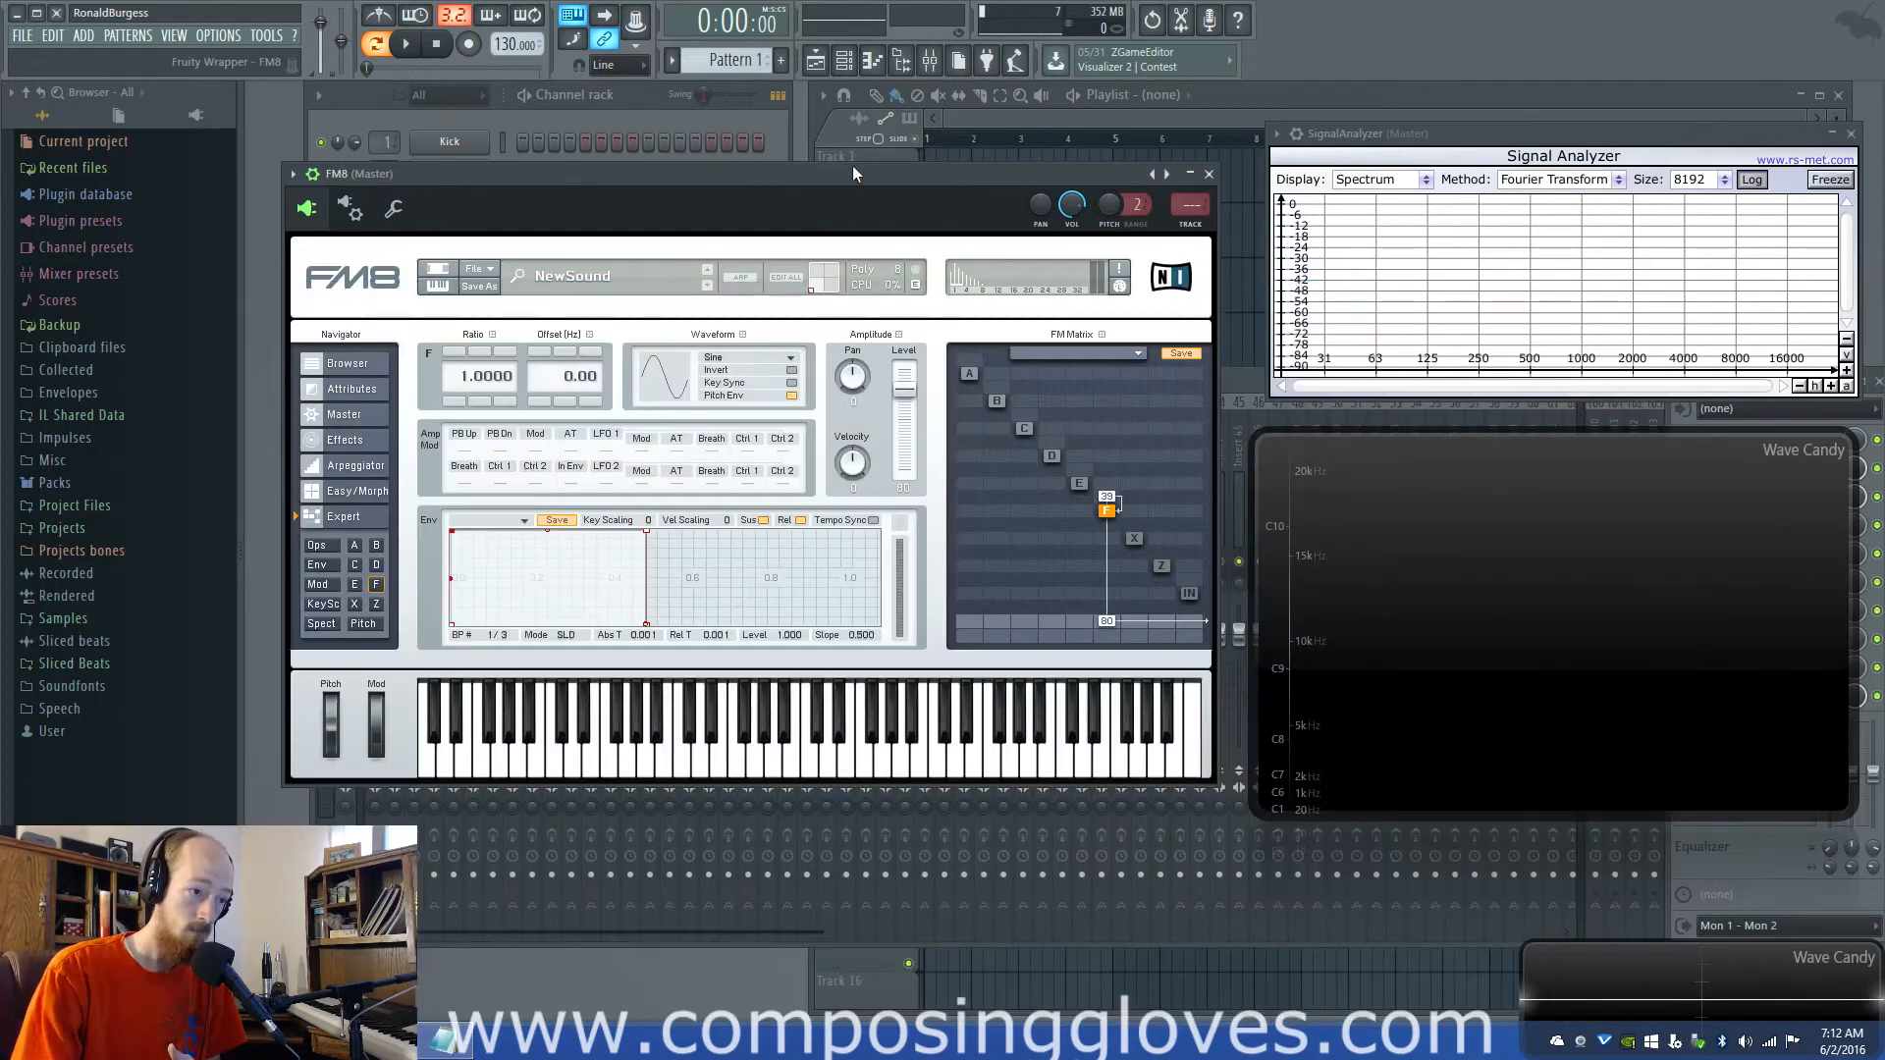
pyautogui.moveTo(901, 177)
pyautogui.mouseDown()
pyautogui.moveTo(1363, 314)
pyautogui.moveTo(770, 274)
pyautogui.moveTo(873, 168)
pyautogui.mouseUp()
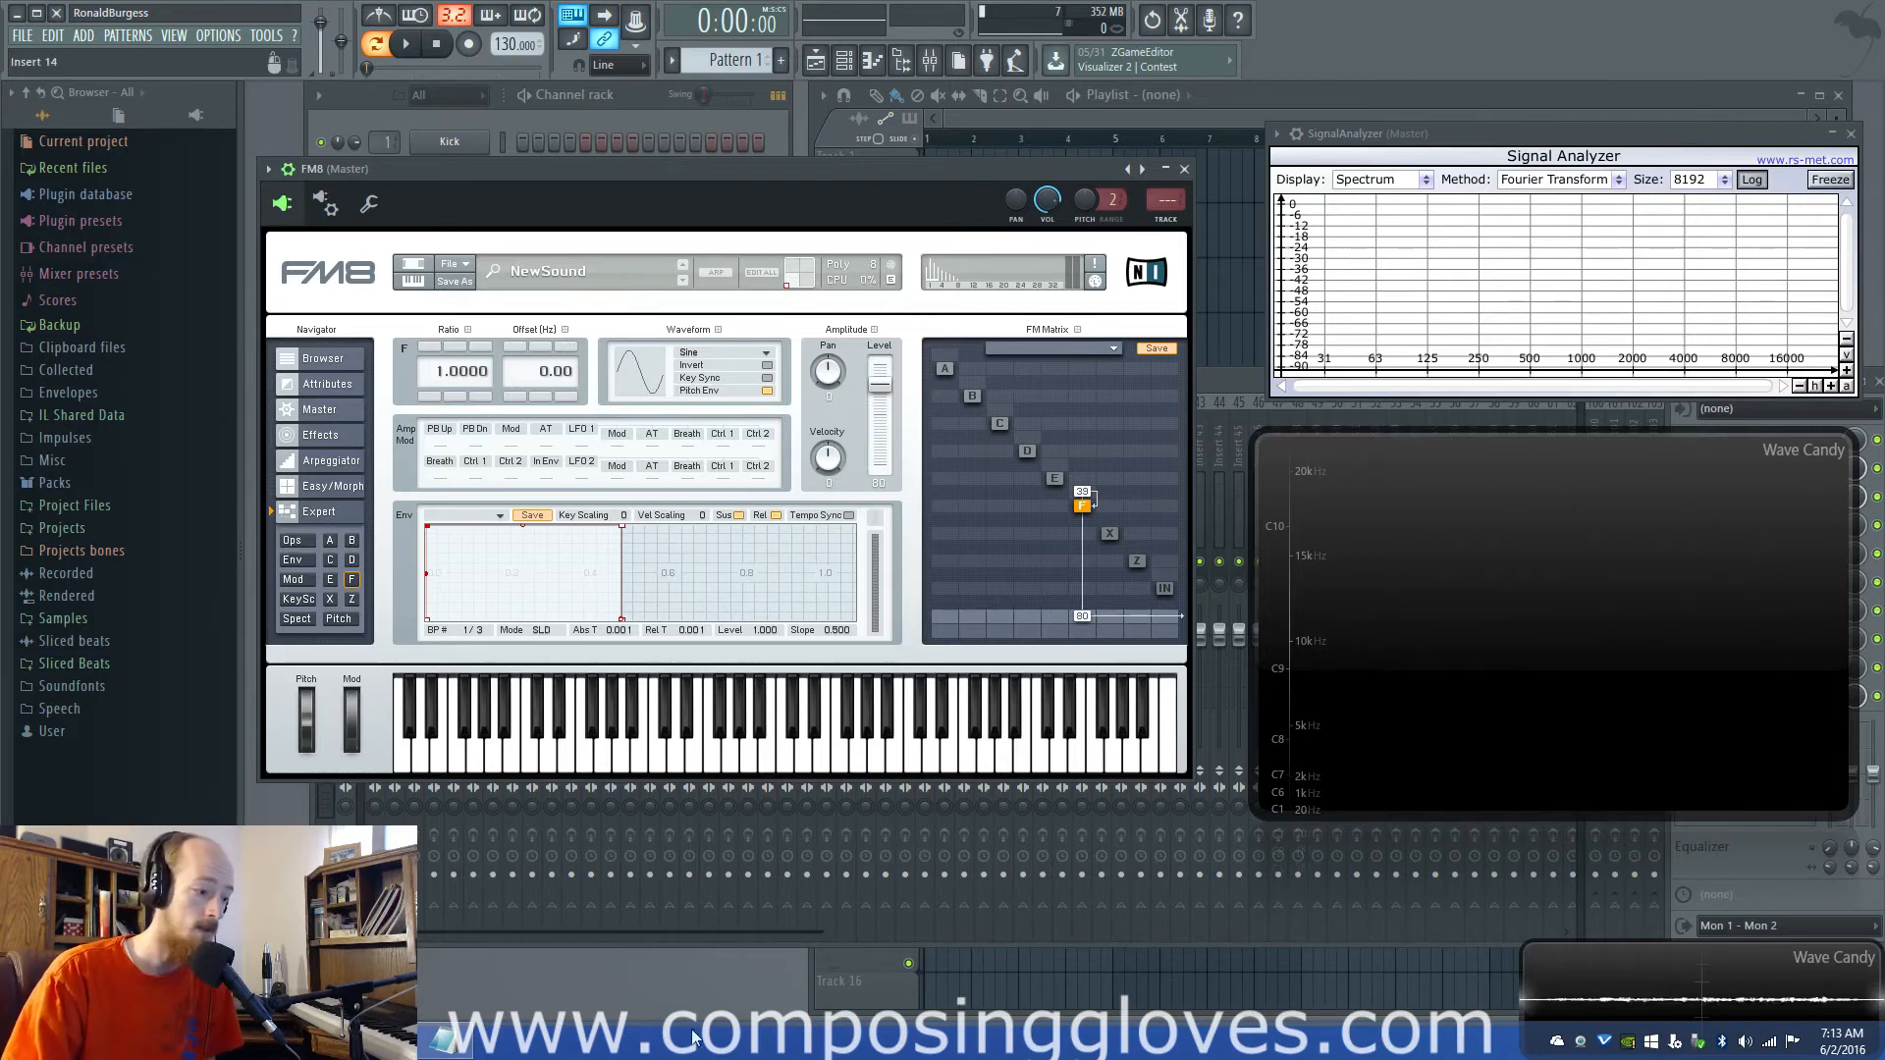
# Step: Return to Notepad and highlight the N and its minus sign in the formula to examine them
pyautogui.click(438, 1048)
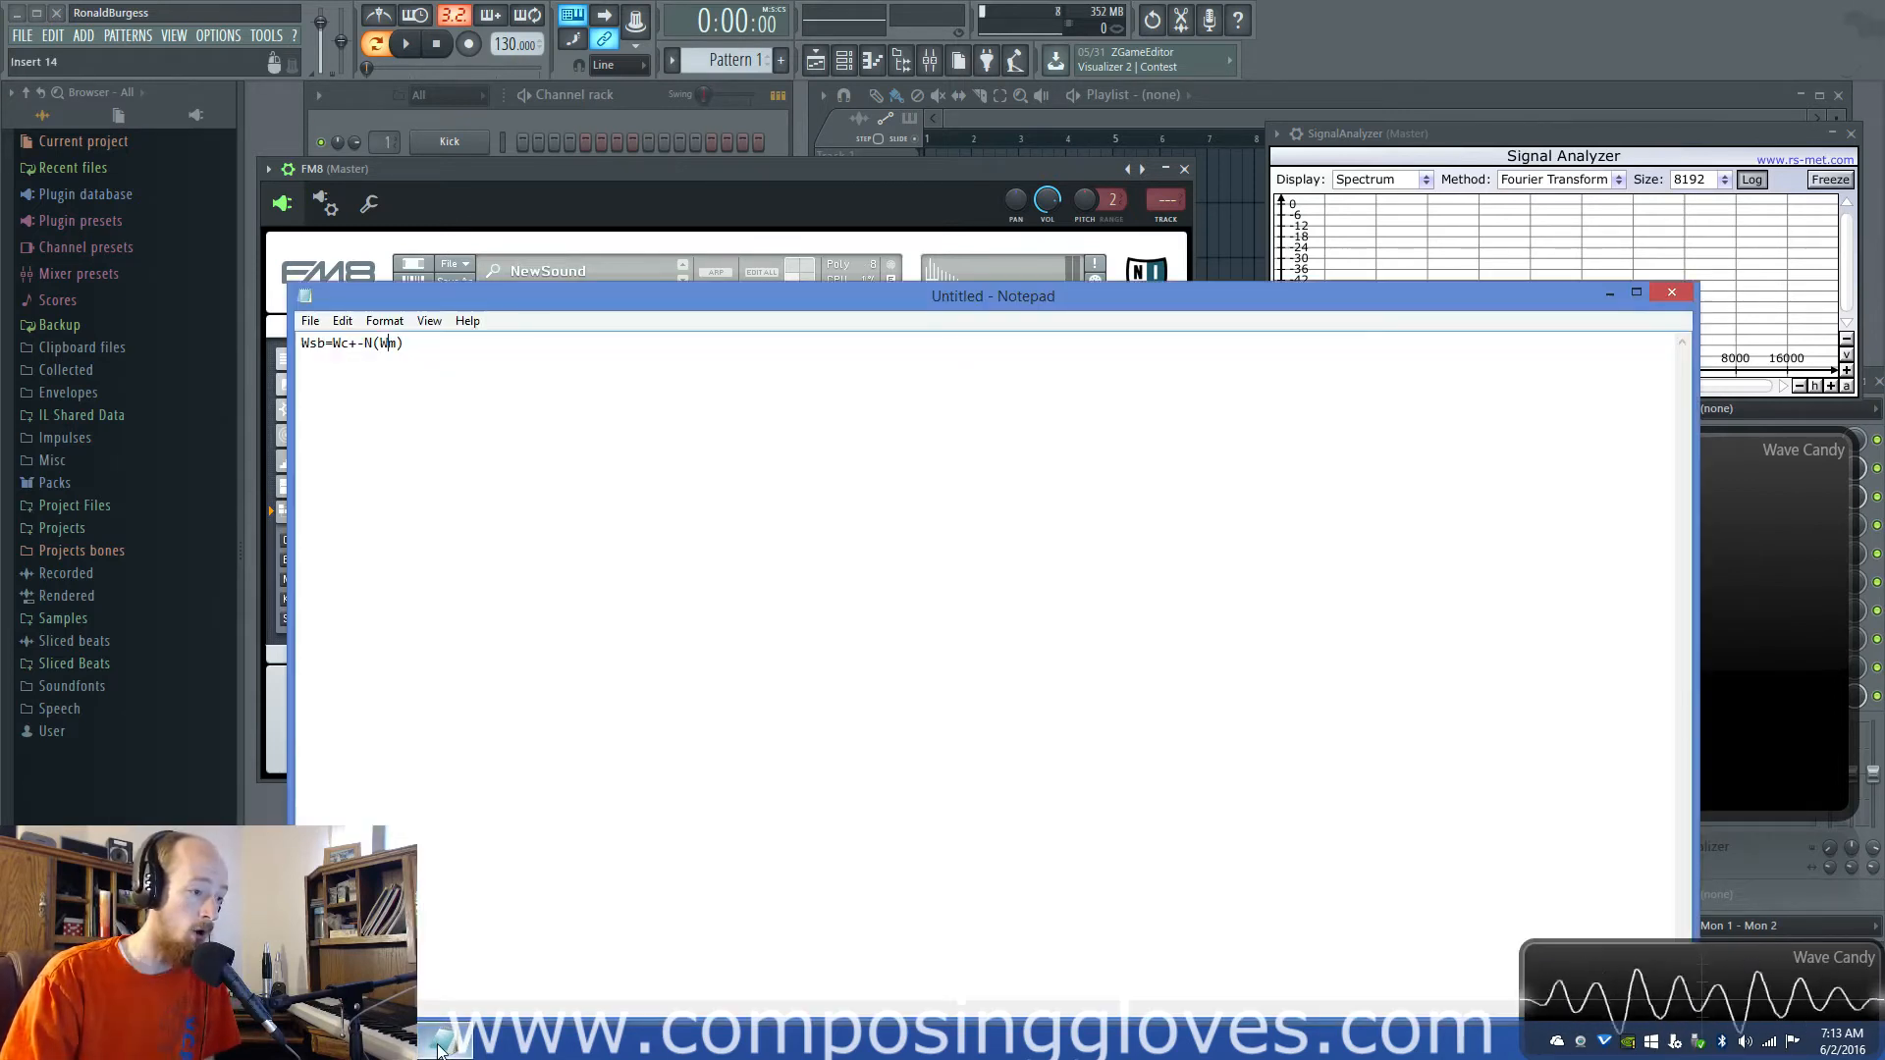
pyautogui.moveTo(363, 345); pyautogui.dragTo(375, 346)
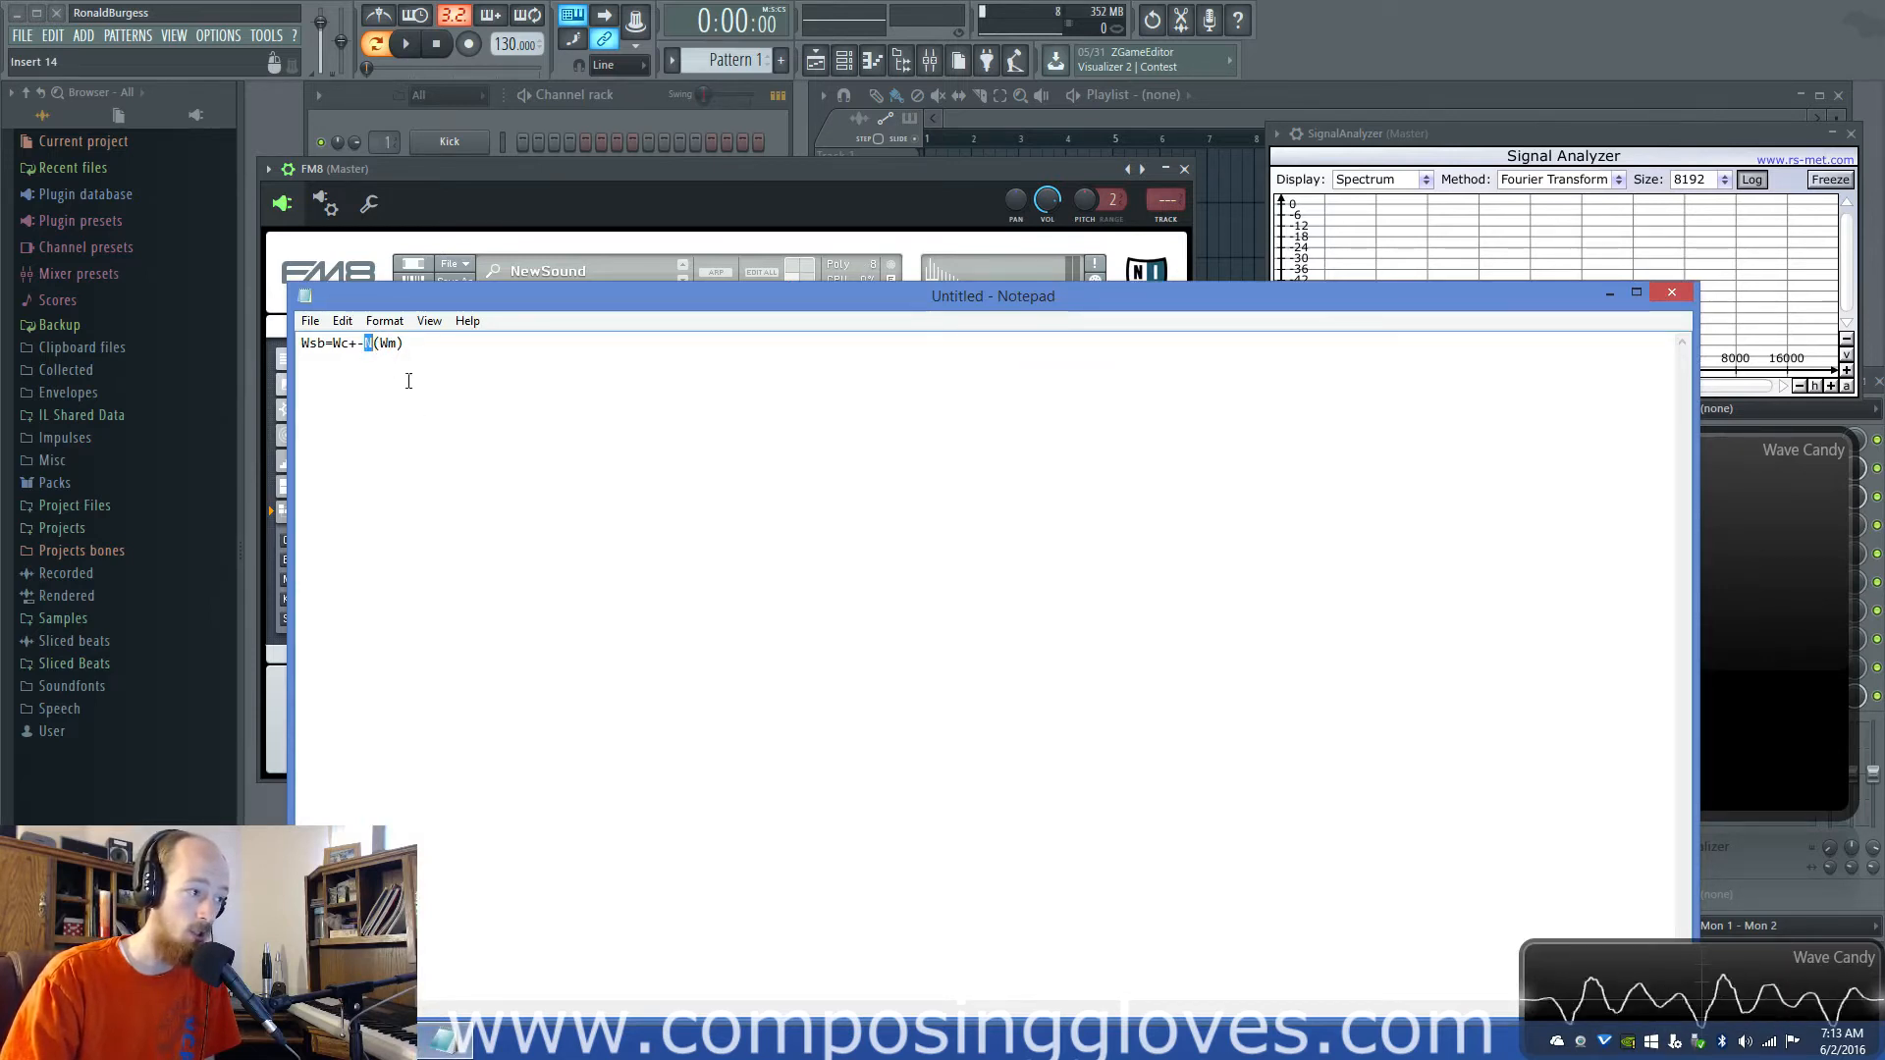
pyautogui.moveTo(375, 345); pyautogui.dragTo(357, 345)
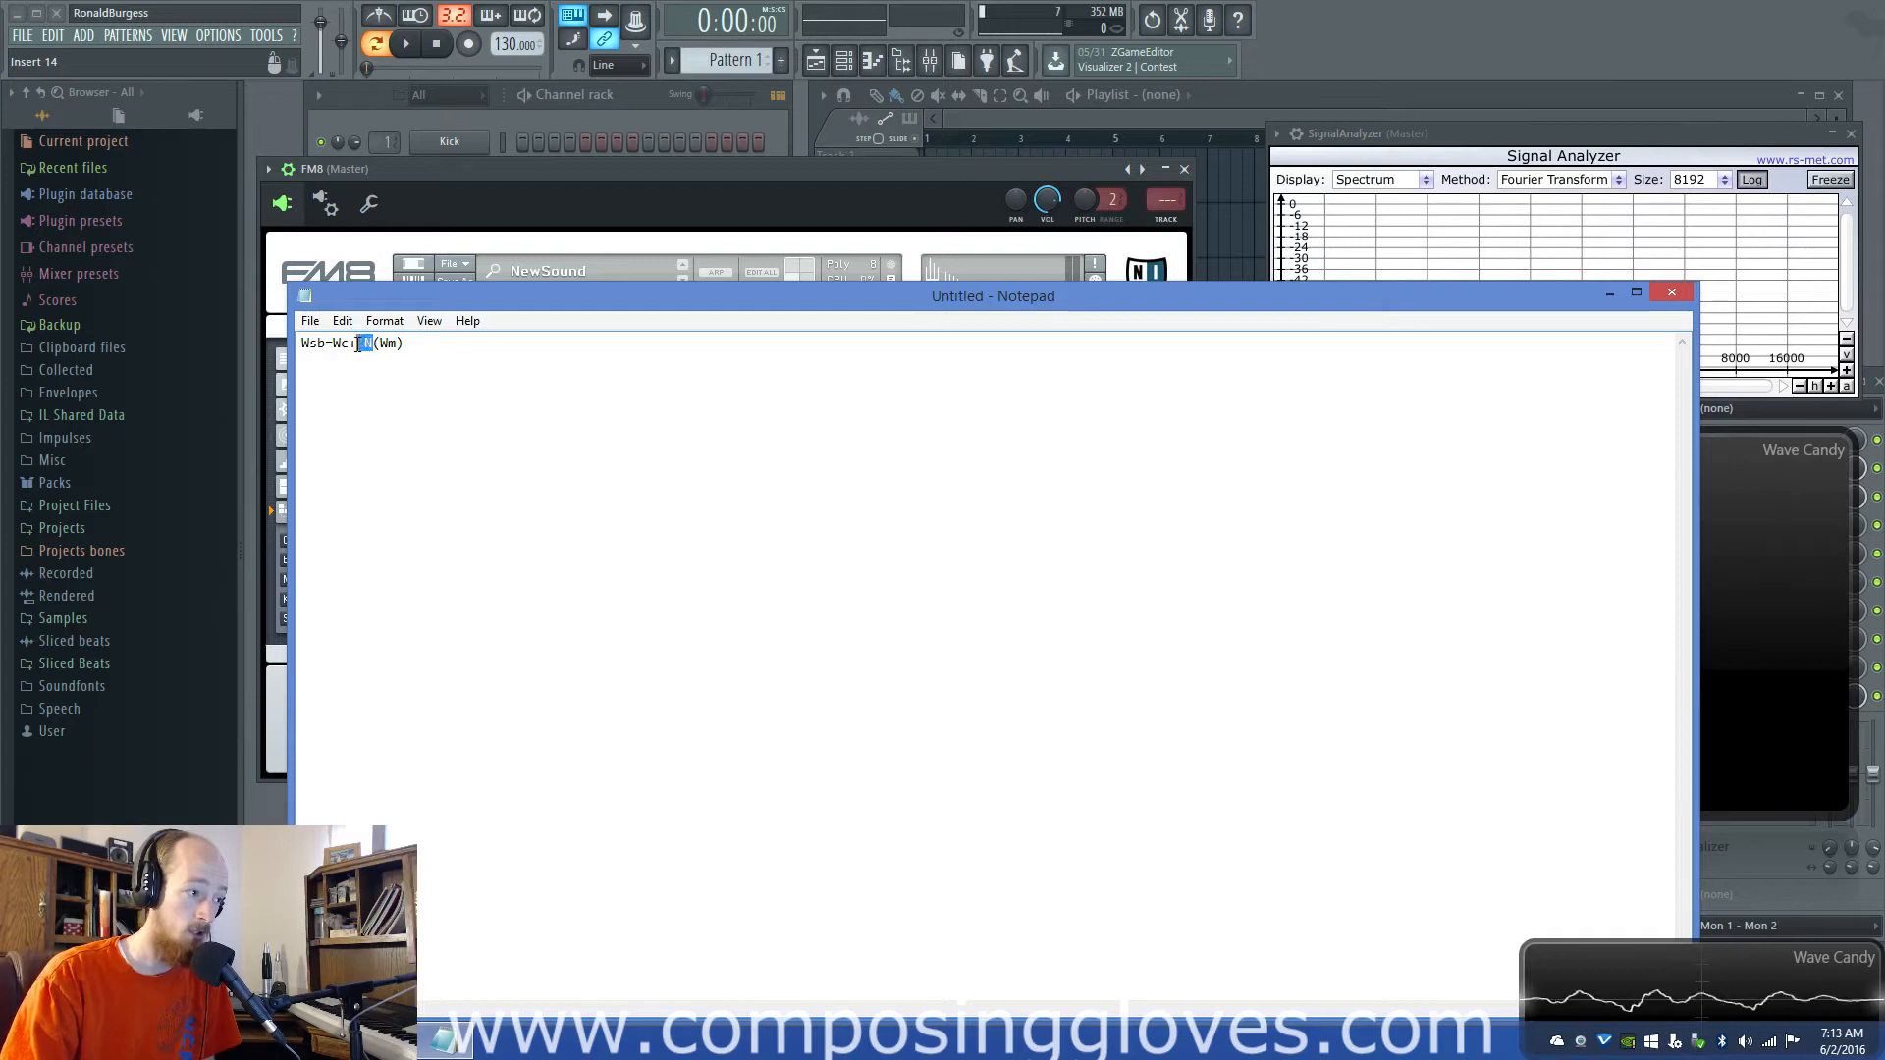
pyautogui.click(416, 350)
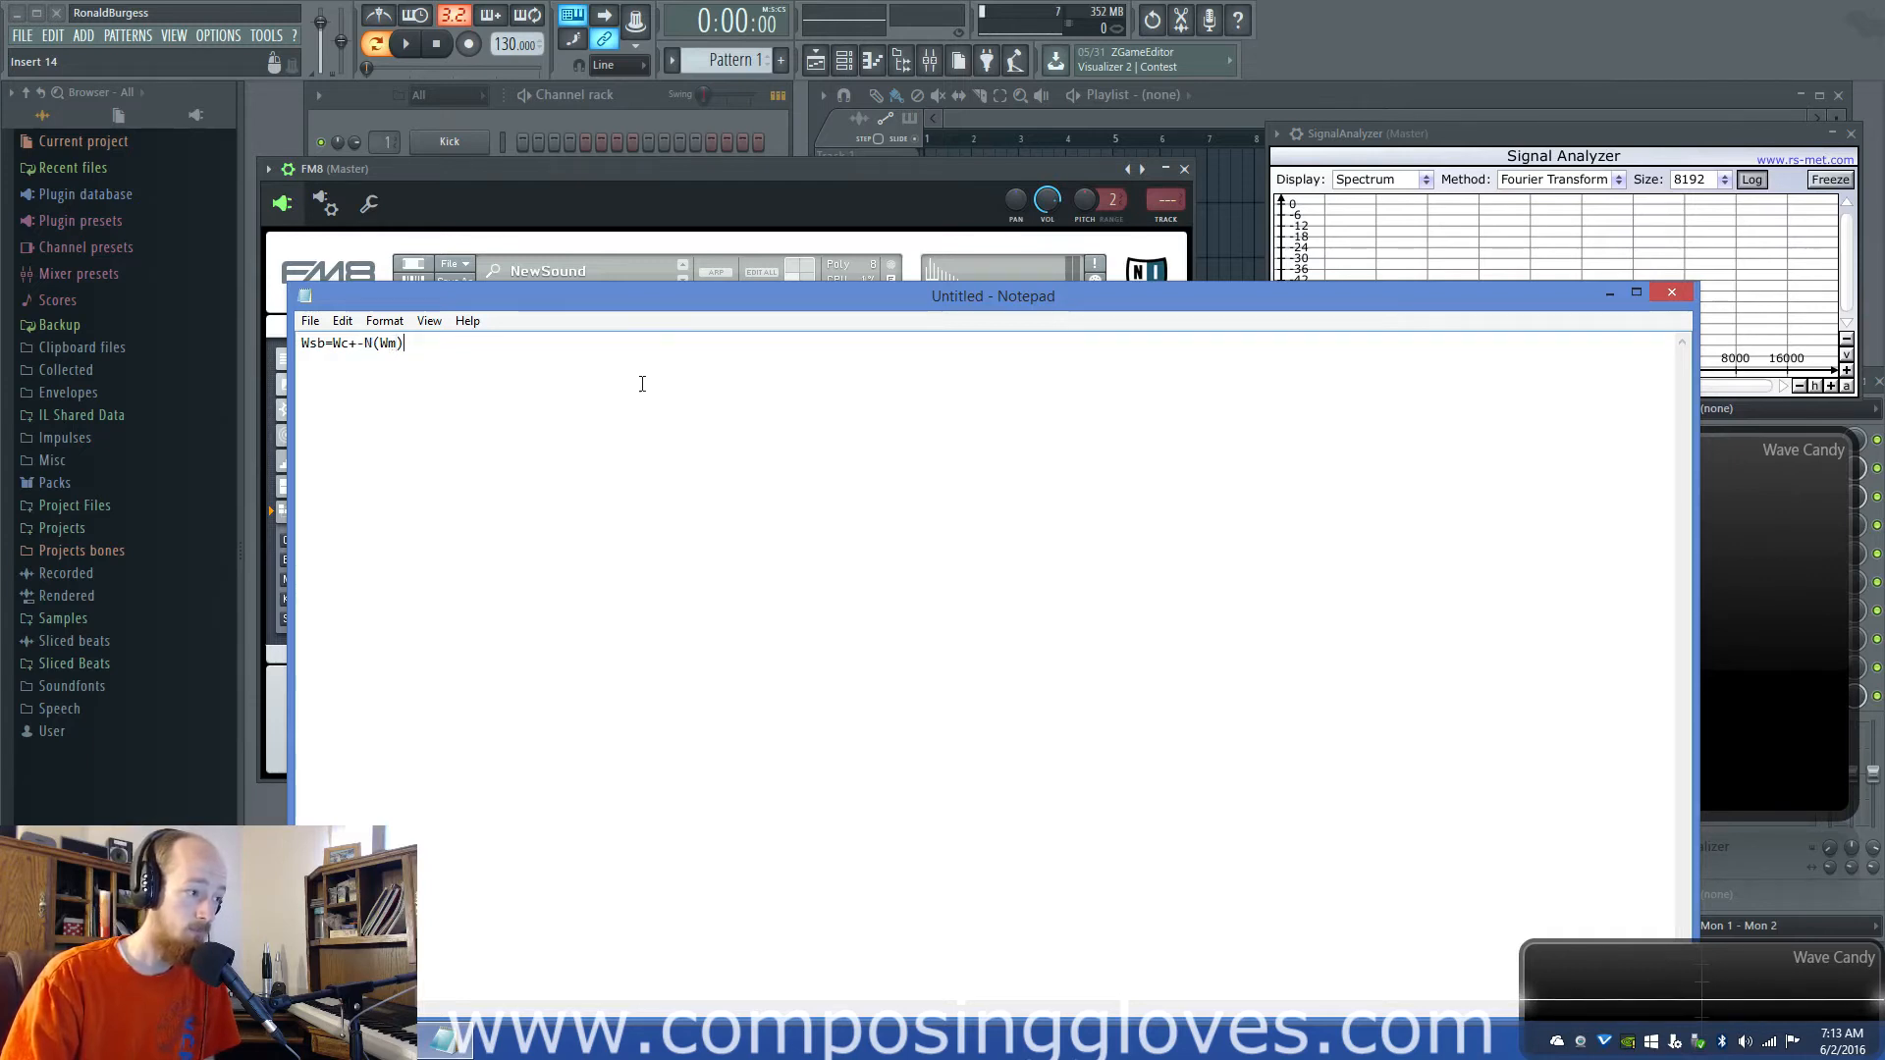
# Step: Highlight the whole sideband formula in Notepad and move its window down, clear of FM8 and the Wave Candy display
pyautogui.moveTo(523, 300); pyautogui.dragTo(557, 347)
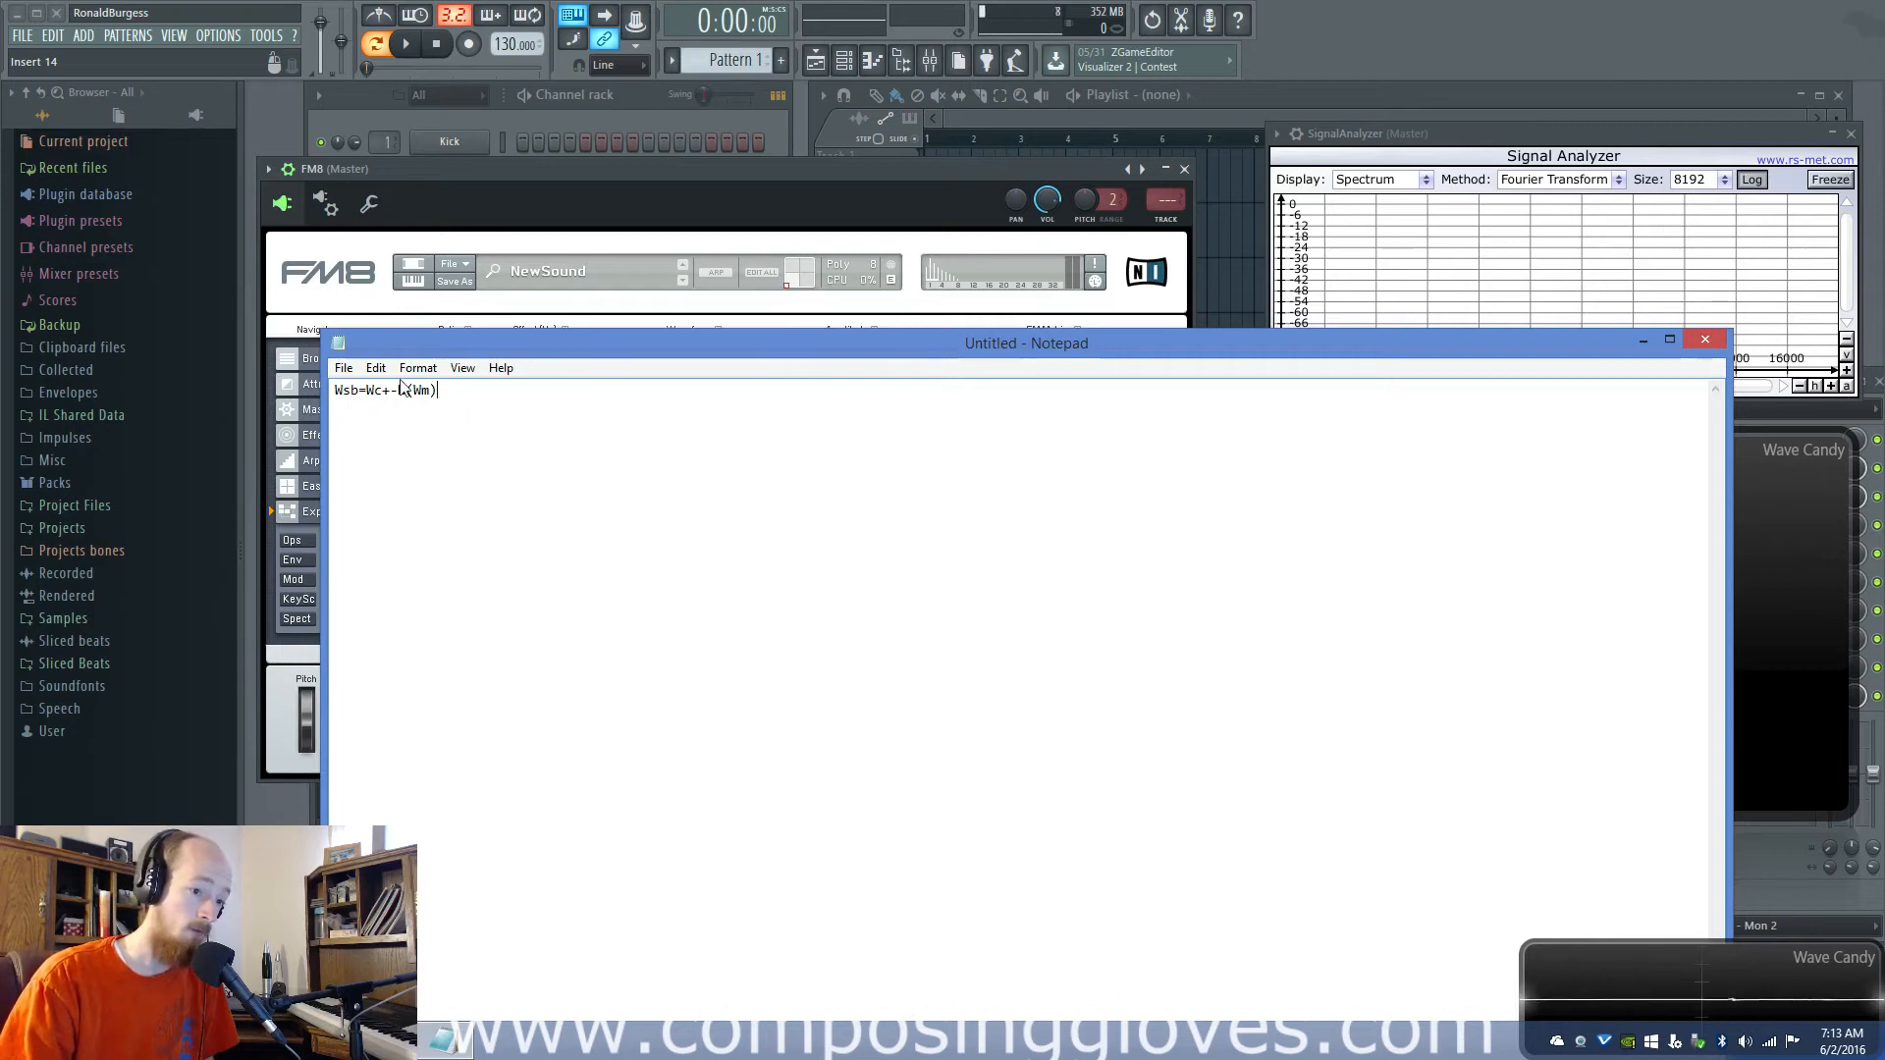
pyautogui.hotkey('ctrl', 'a')
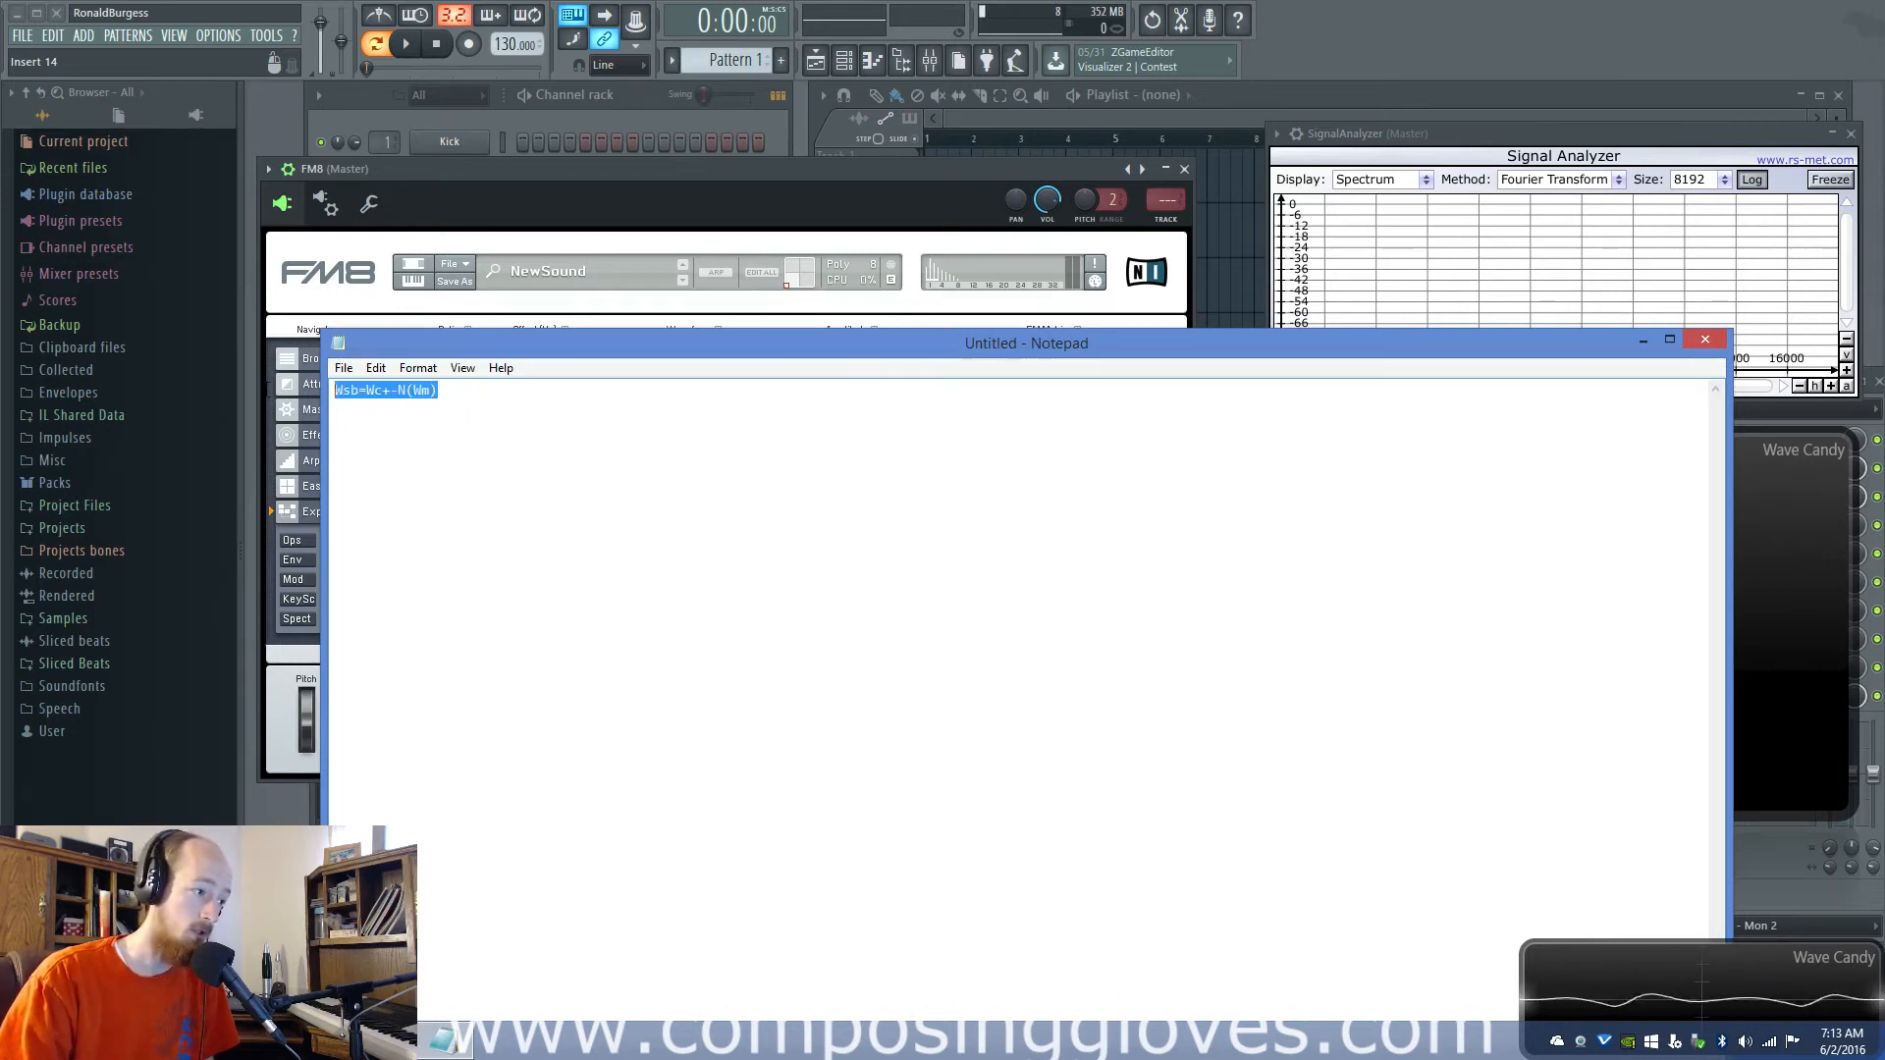
pyautogui.click(374, 392)
pyautogui.moveTo(459, 349); pyautogui.dragTo(1292, 436)
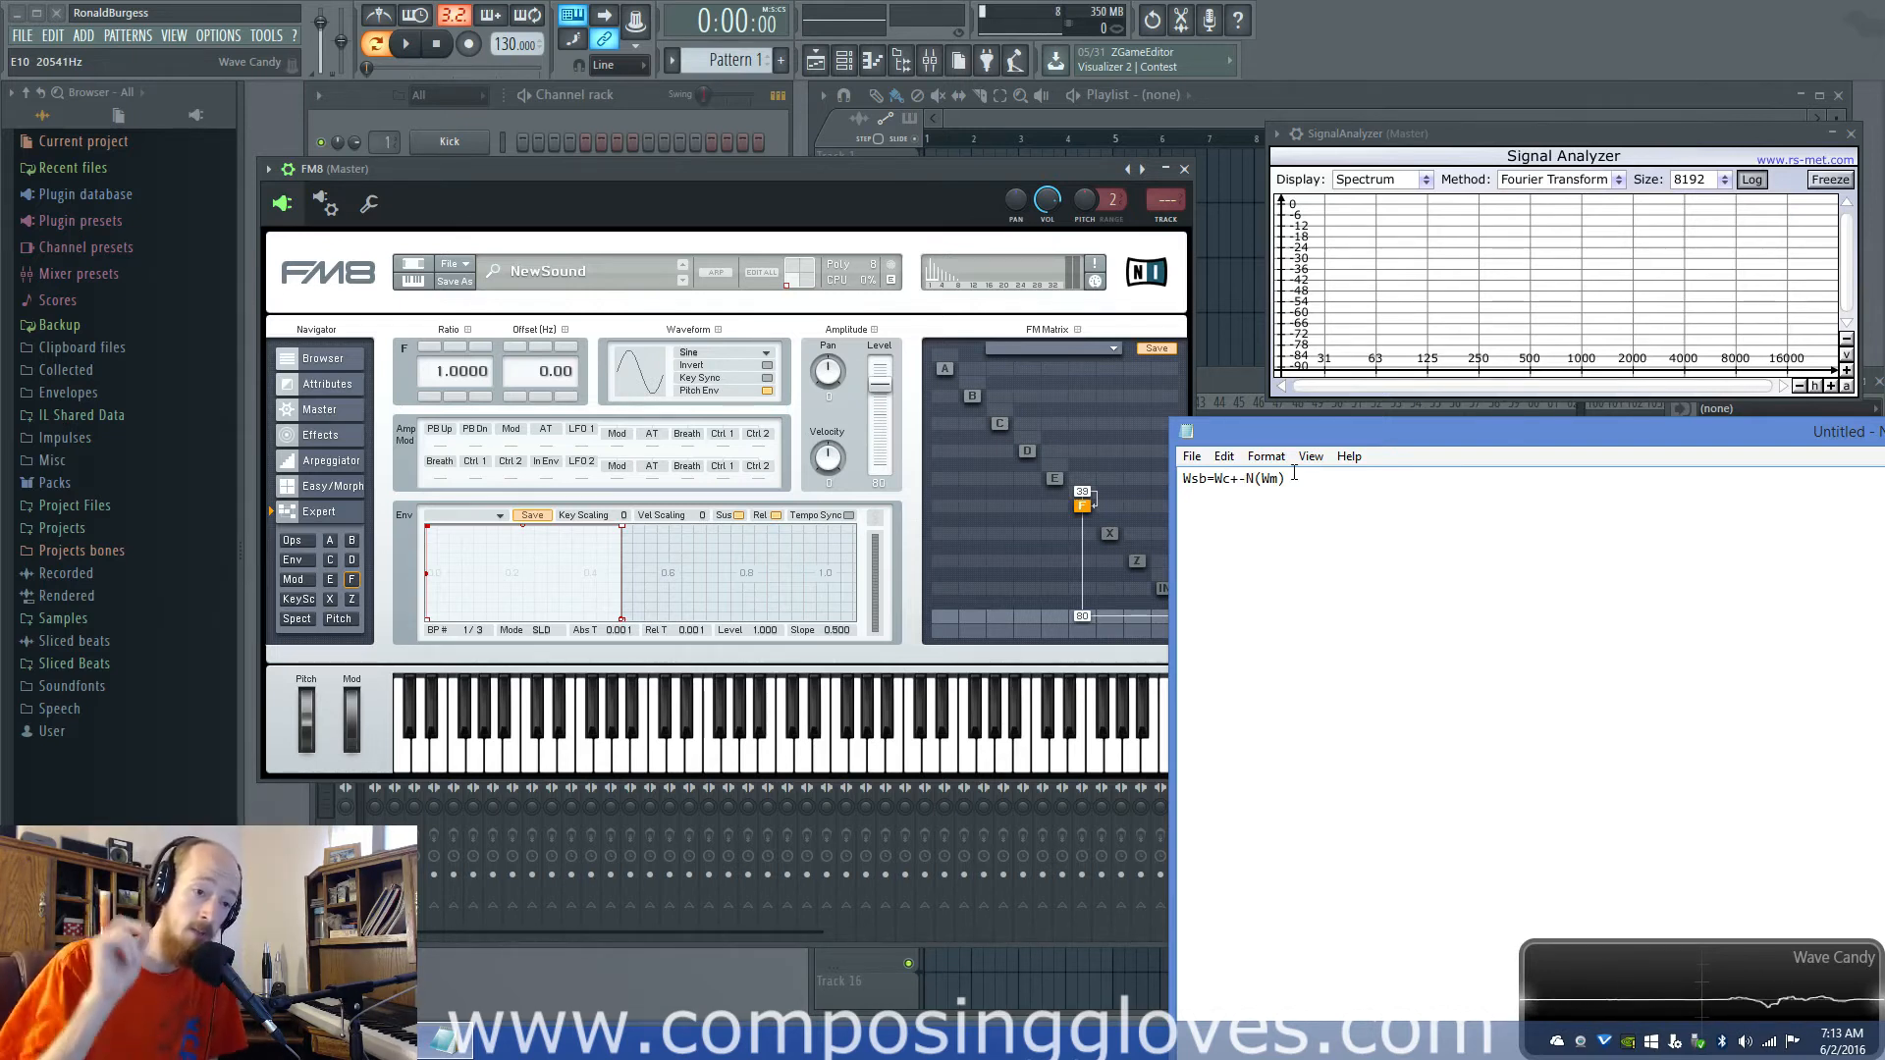
pyautogui.moveTo(1293, 478); pyautogui.dragTo(1020, 456)
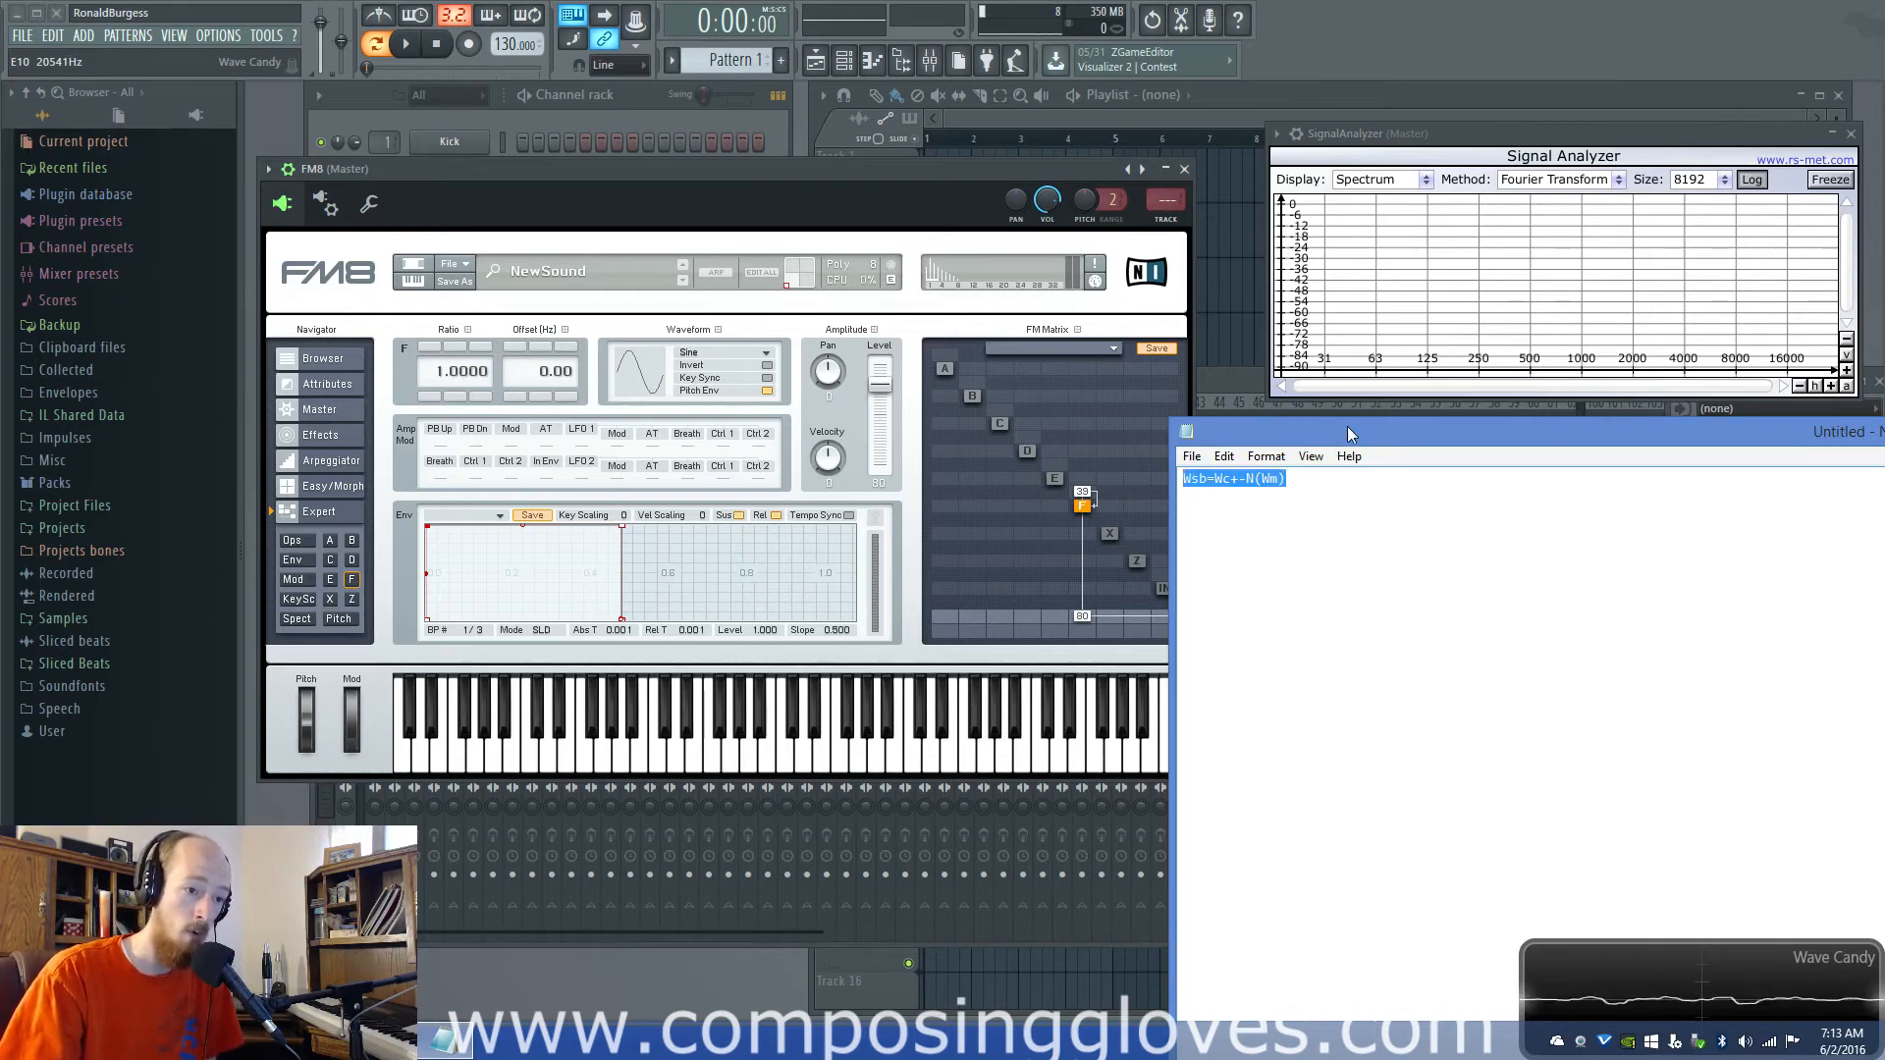
pyautogui.moveTo(1346, 426); pyautogui.dragTo(1227, 928)
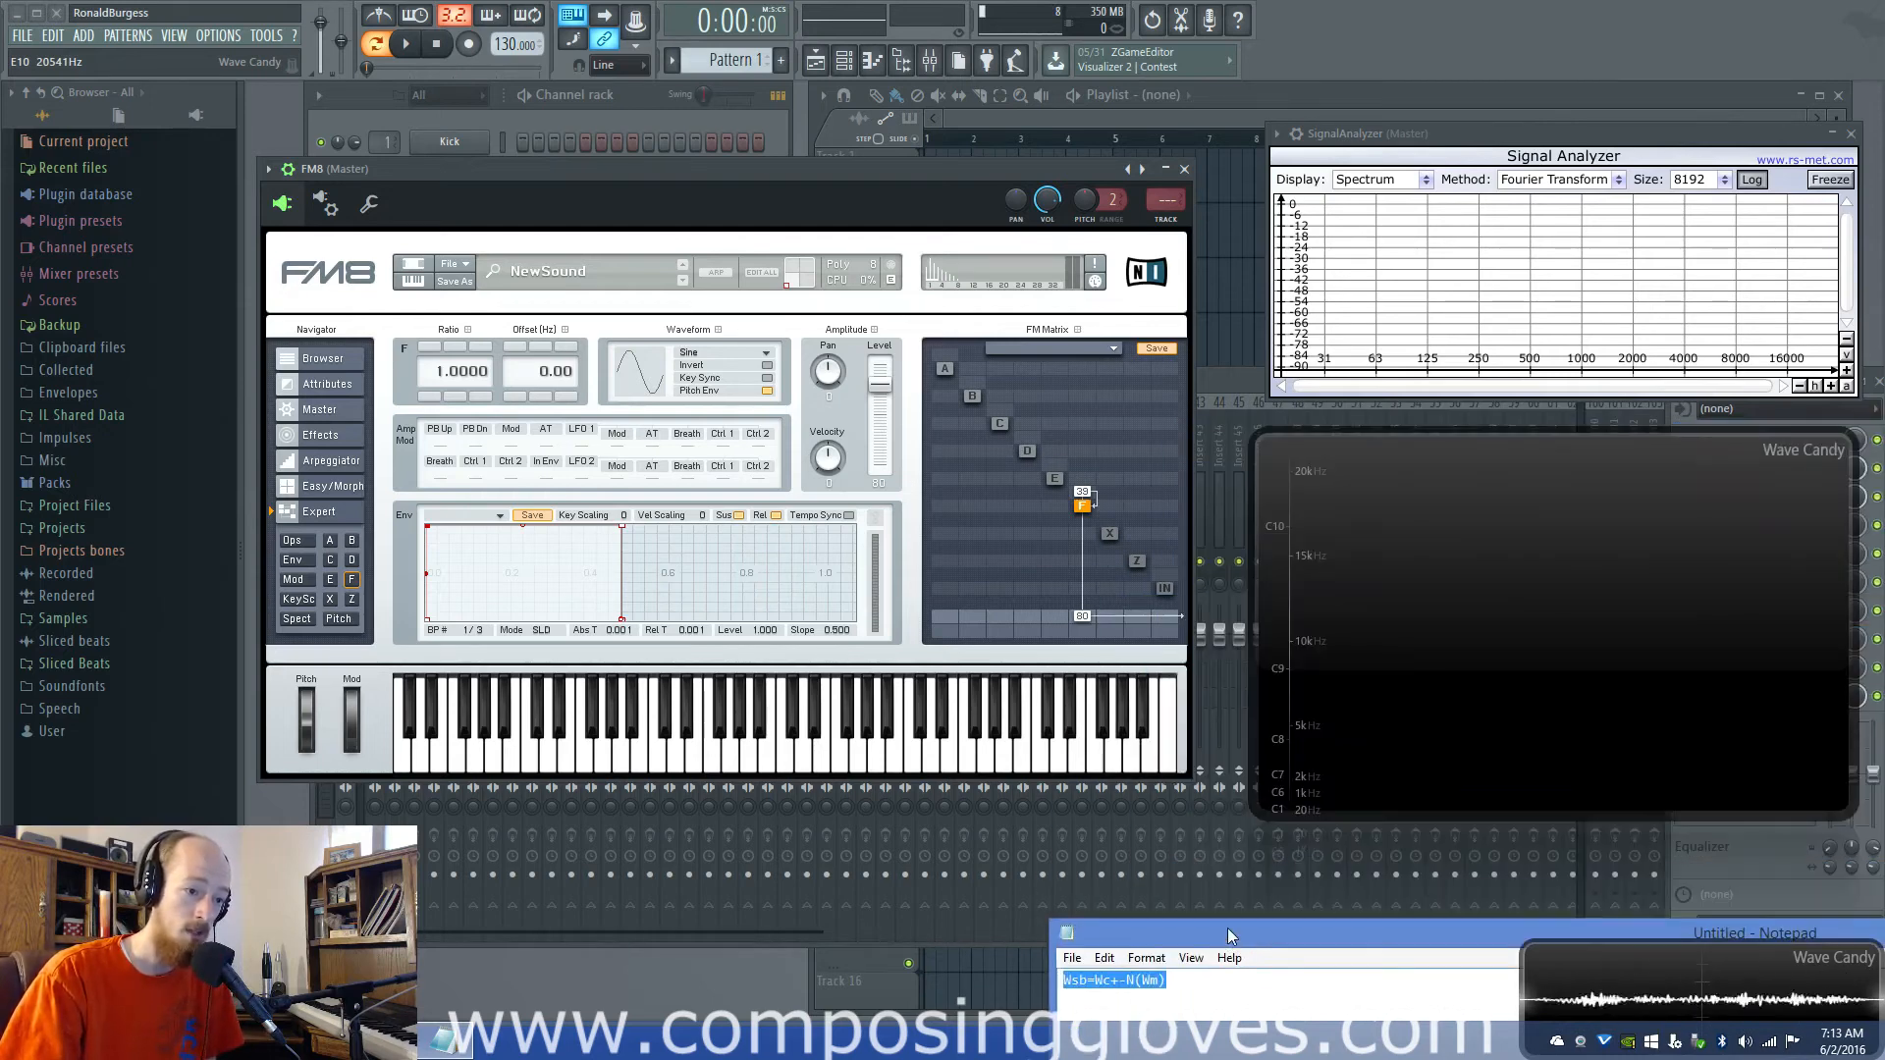
# Step: Raise operator F's self-feedback in the FM8 matrix and move the FM8 window off the channel rack
pyautogui.click(923, 173)
pyautogui.moveTo(1084, 500); pyautogui.dragTo(1089, 492)
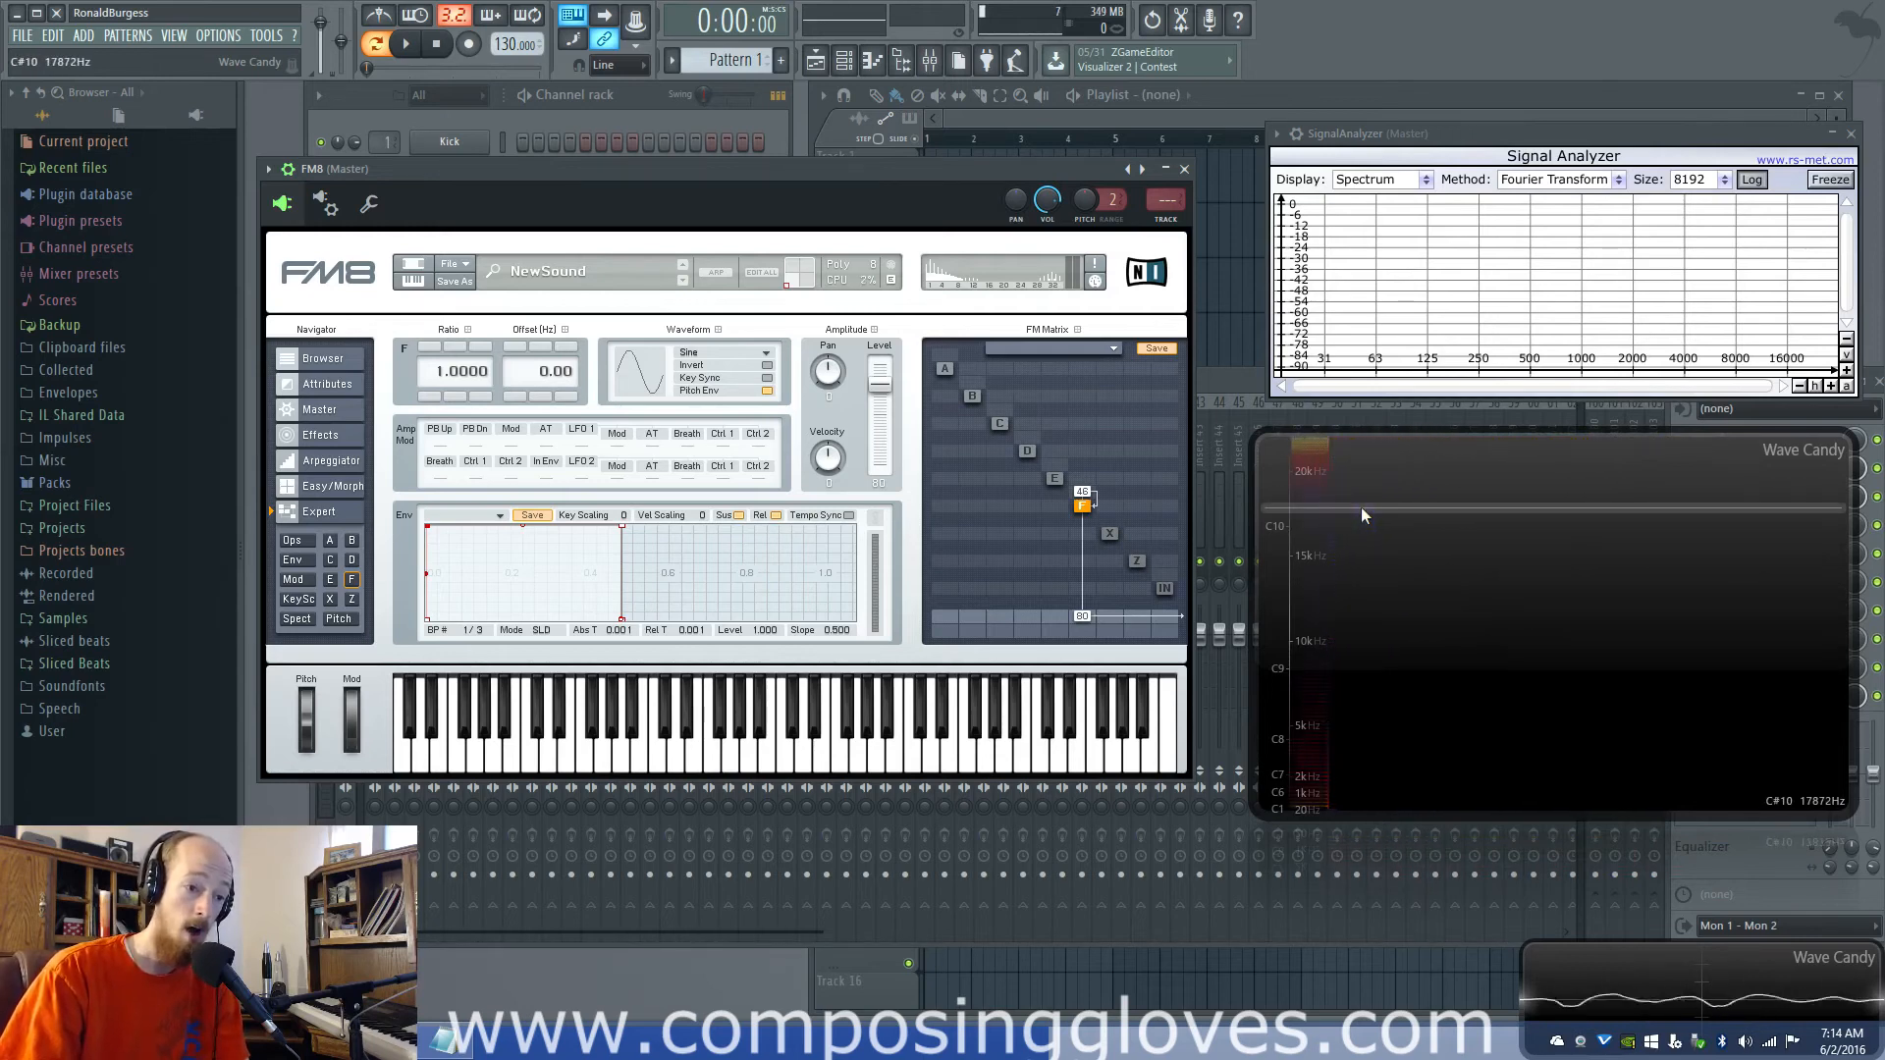
pyautogui.moveTo(716, 193); pyautogui.dragTo(1527, 266)
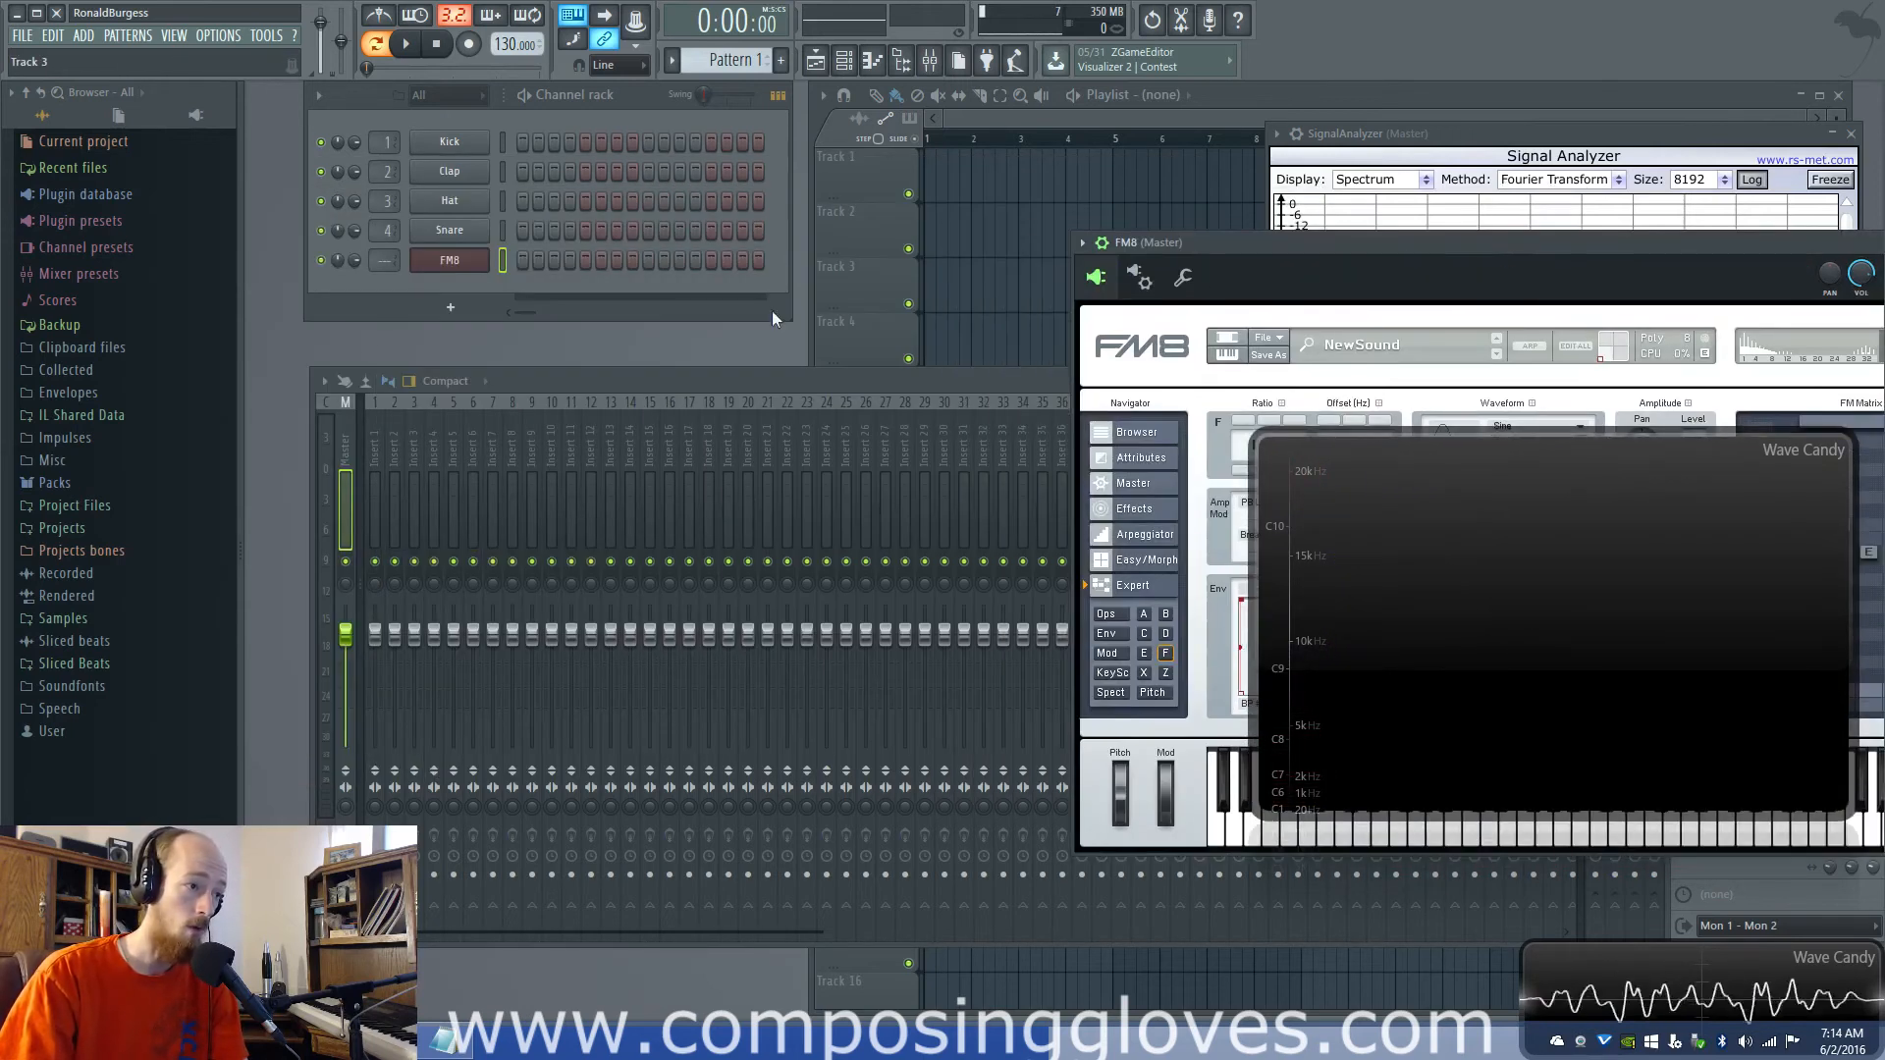
# Step: Add a Sytrus channel, move its window up over the channel rack and load its Default preset
pyautogui.click(446, 305)
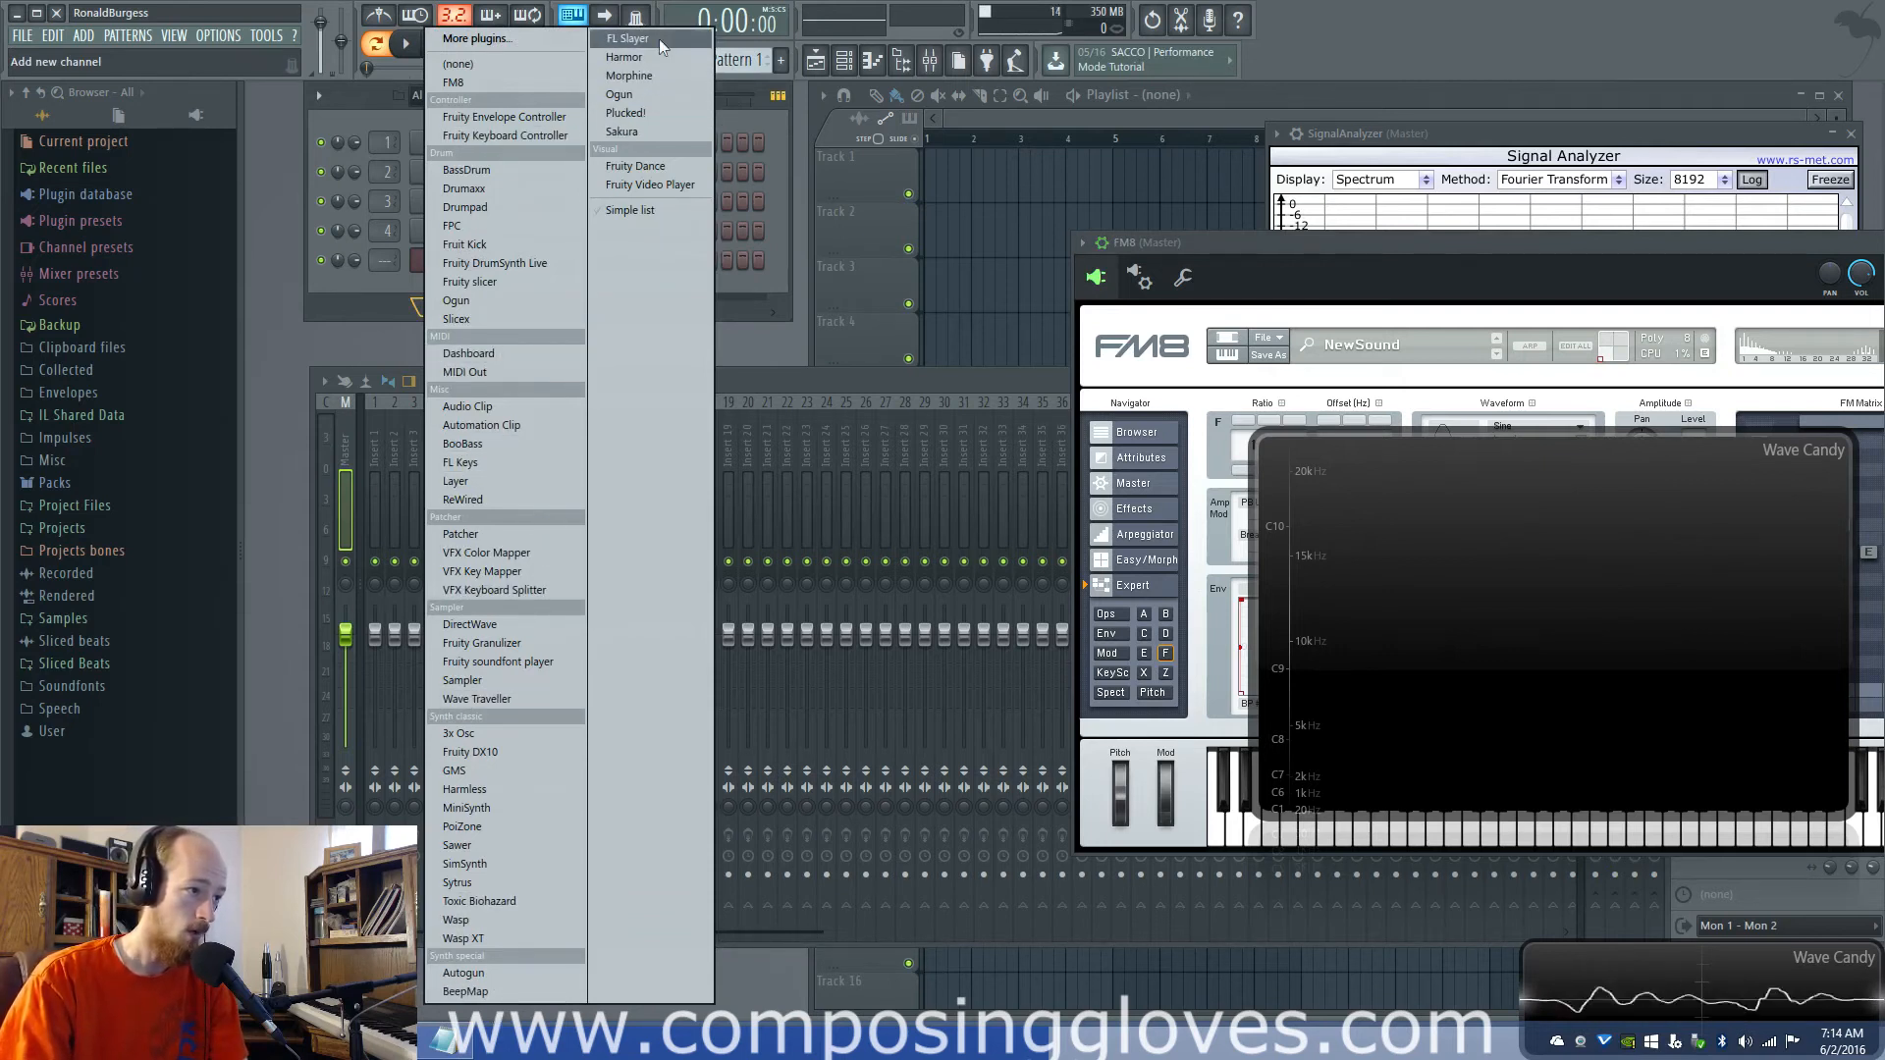
pyautogui.click(515, 881)
pyautogui.moveTo(957, 238); pyautogui.dragTo(1031, 128)
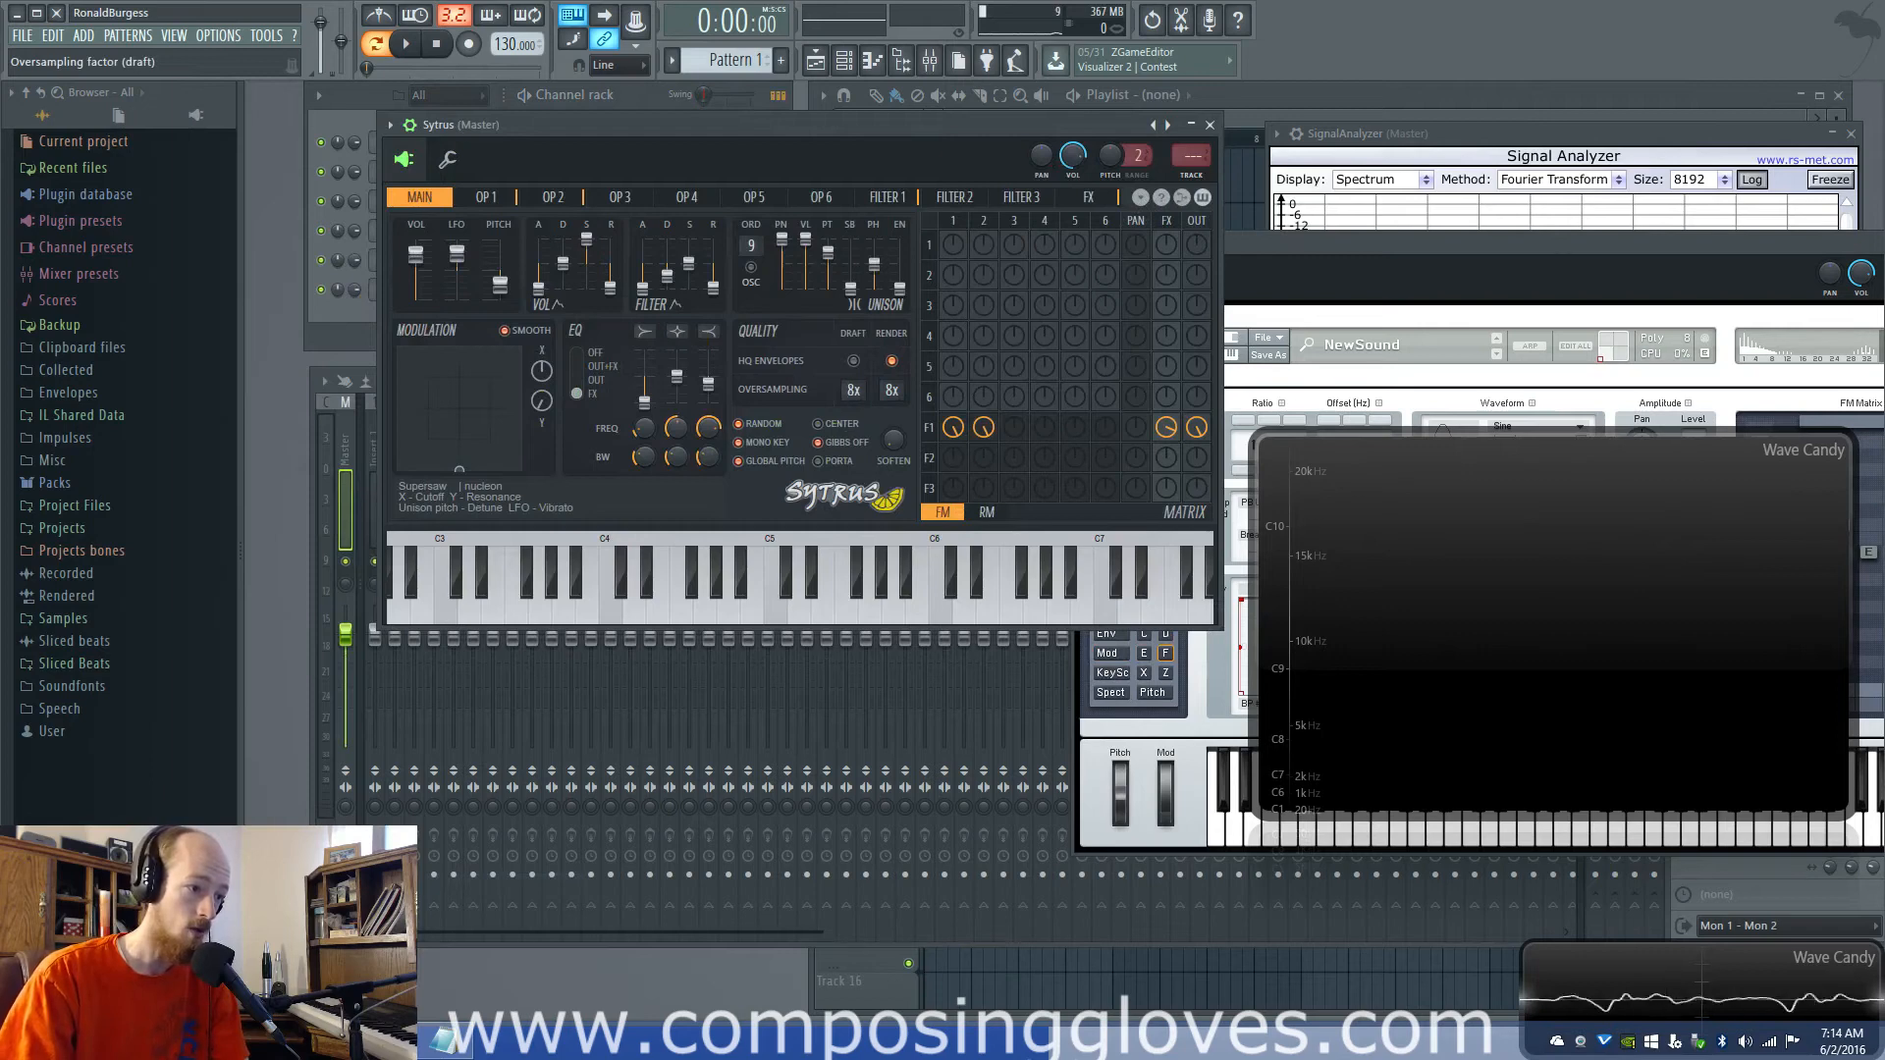
pyautogui.rightClick(1168, 125)
pyautogui.click(1241, 573)
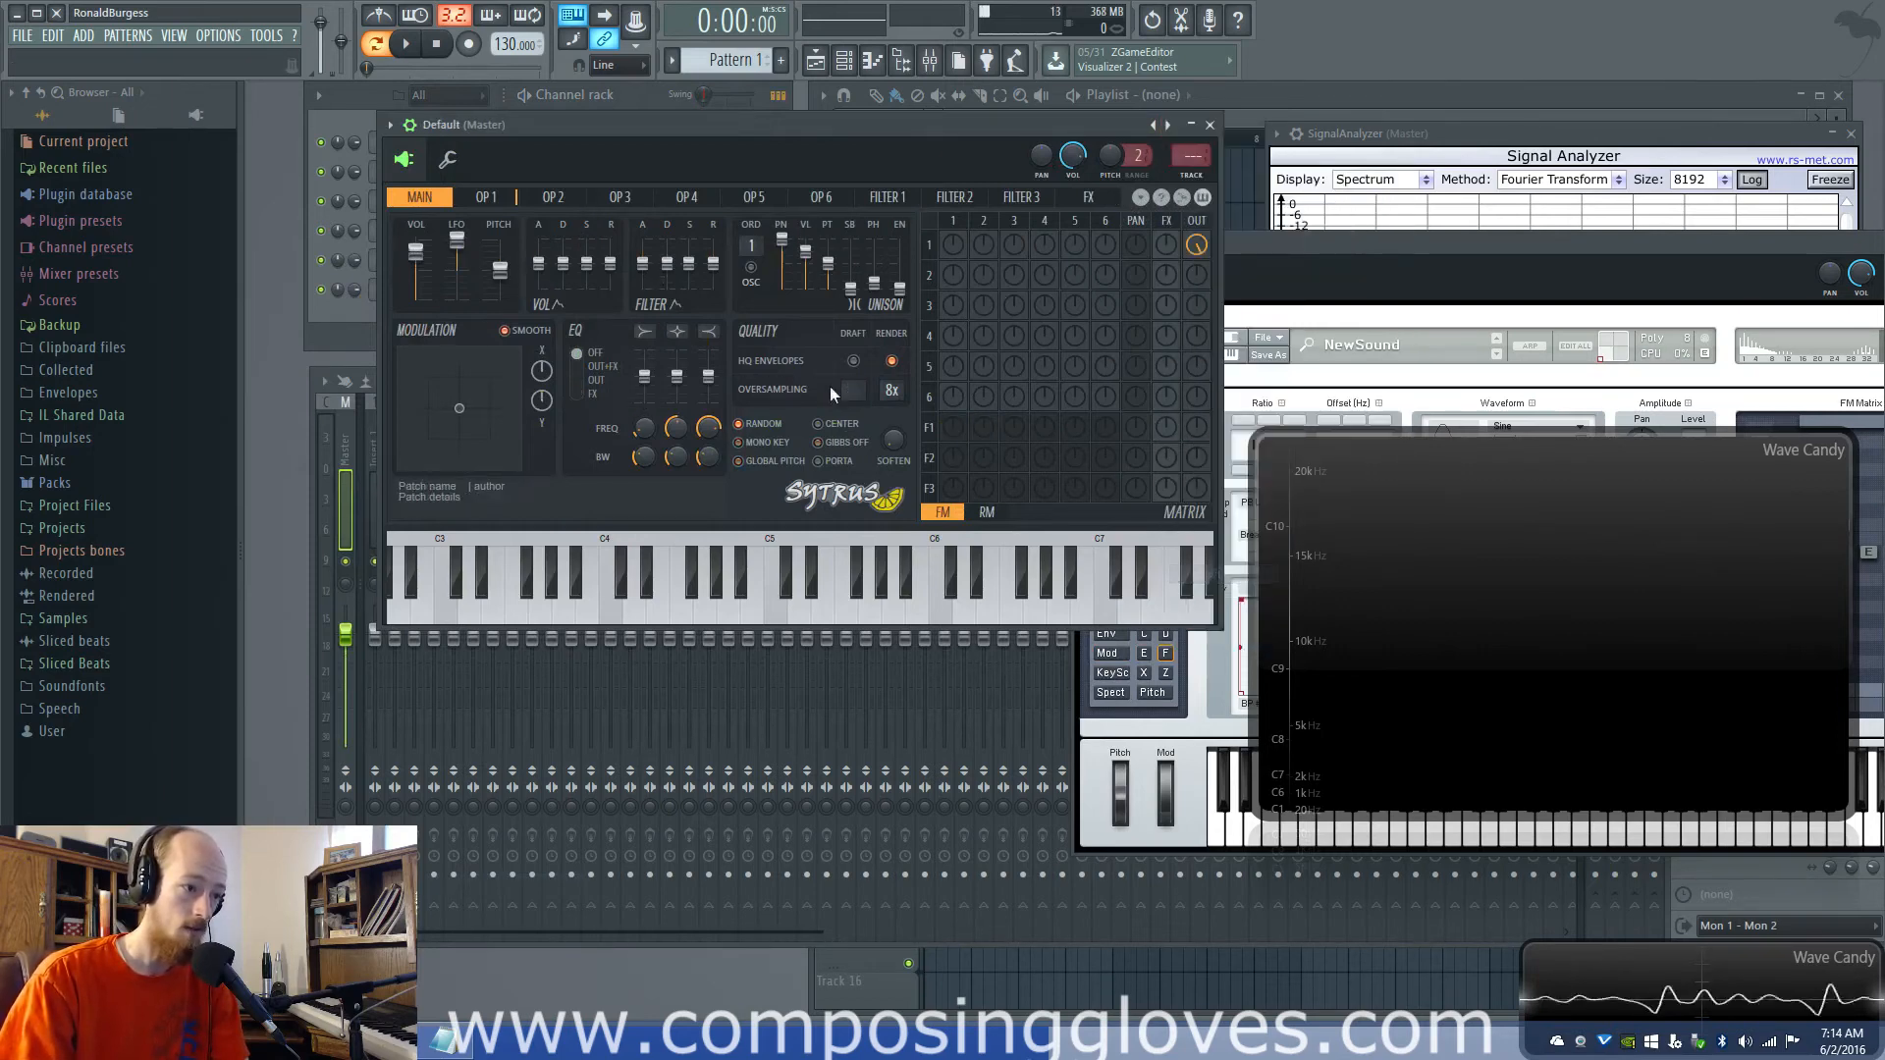
# Step: Open Sytrus operator 1, turn up its frequency modulation feedback on itself, and reduce it to a moderate amount
pyautogui.click(485, 197)
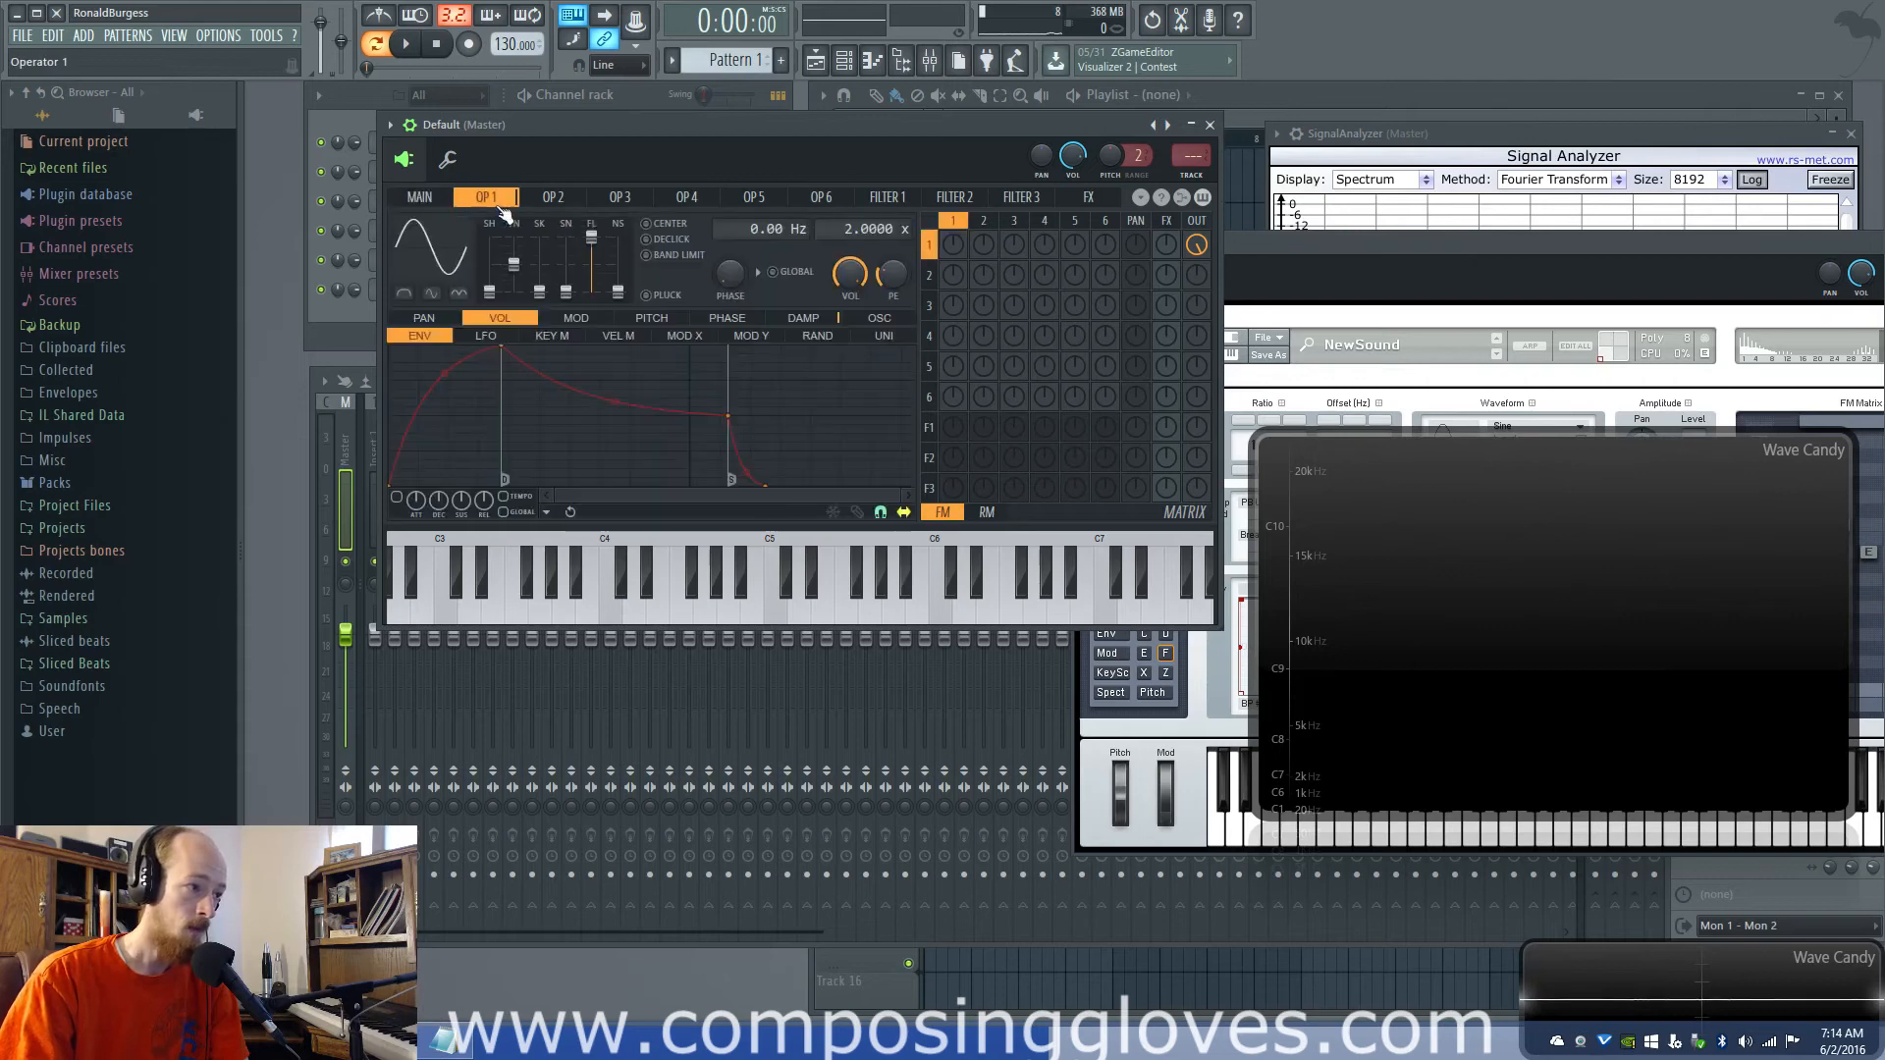
pyautogui.moveTo(955, 257); pyautogui.dragTo(959, 240)
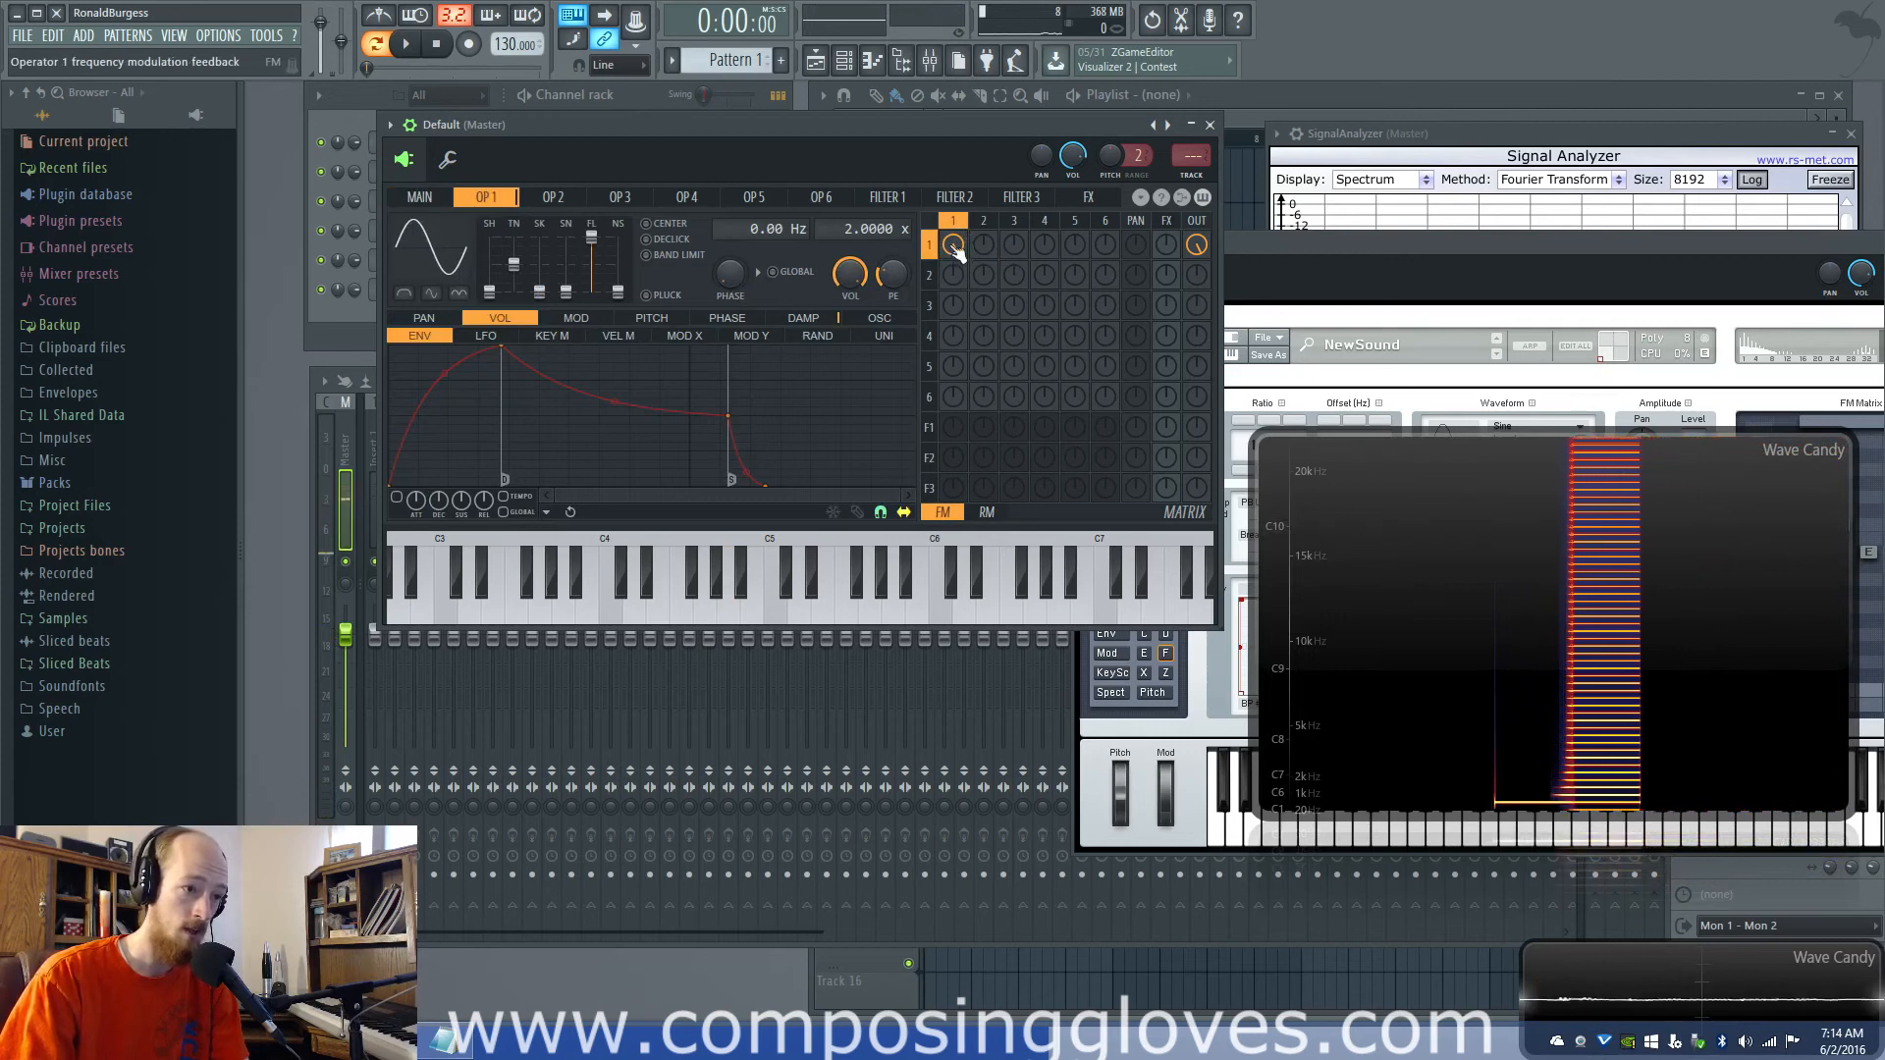
pyautogui.moveTo(954, 250)
pyautogui.mouseDown()
pyautogui.moveTo(955, 287)
pyautogui.moveTo(954, 270)
pyautogui.mouseUp()
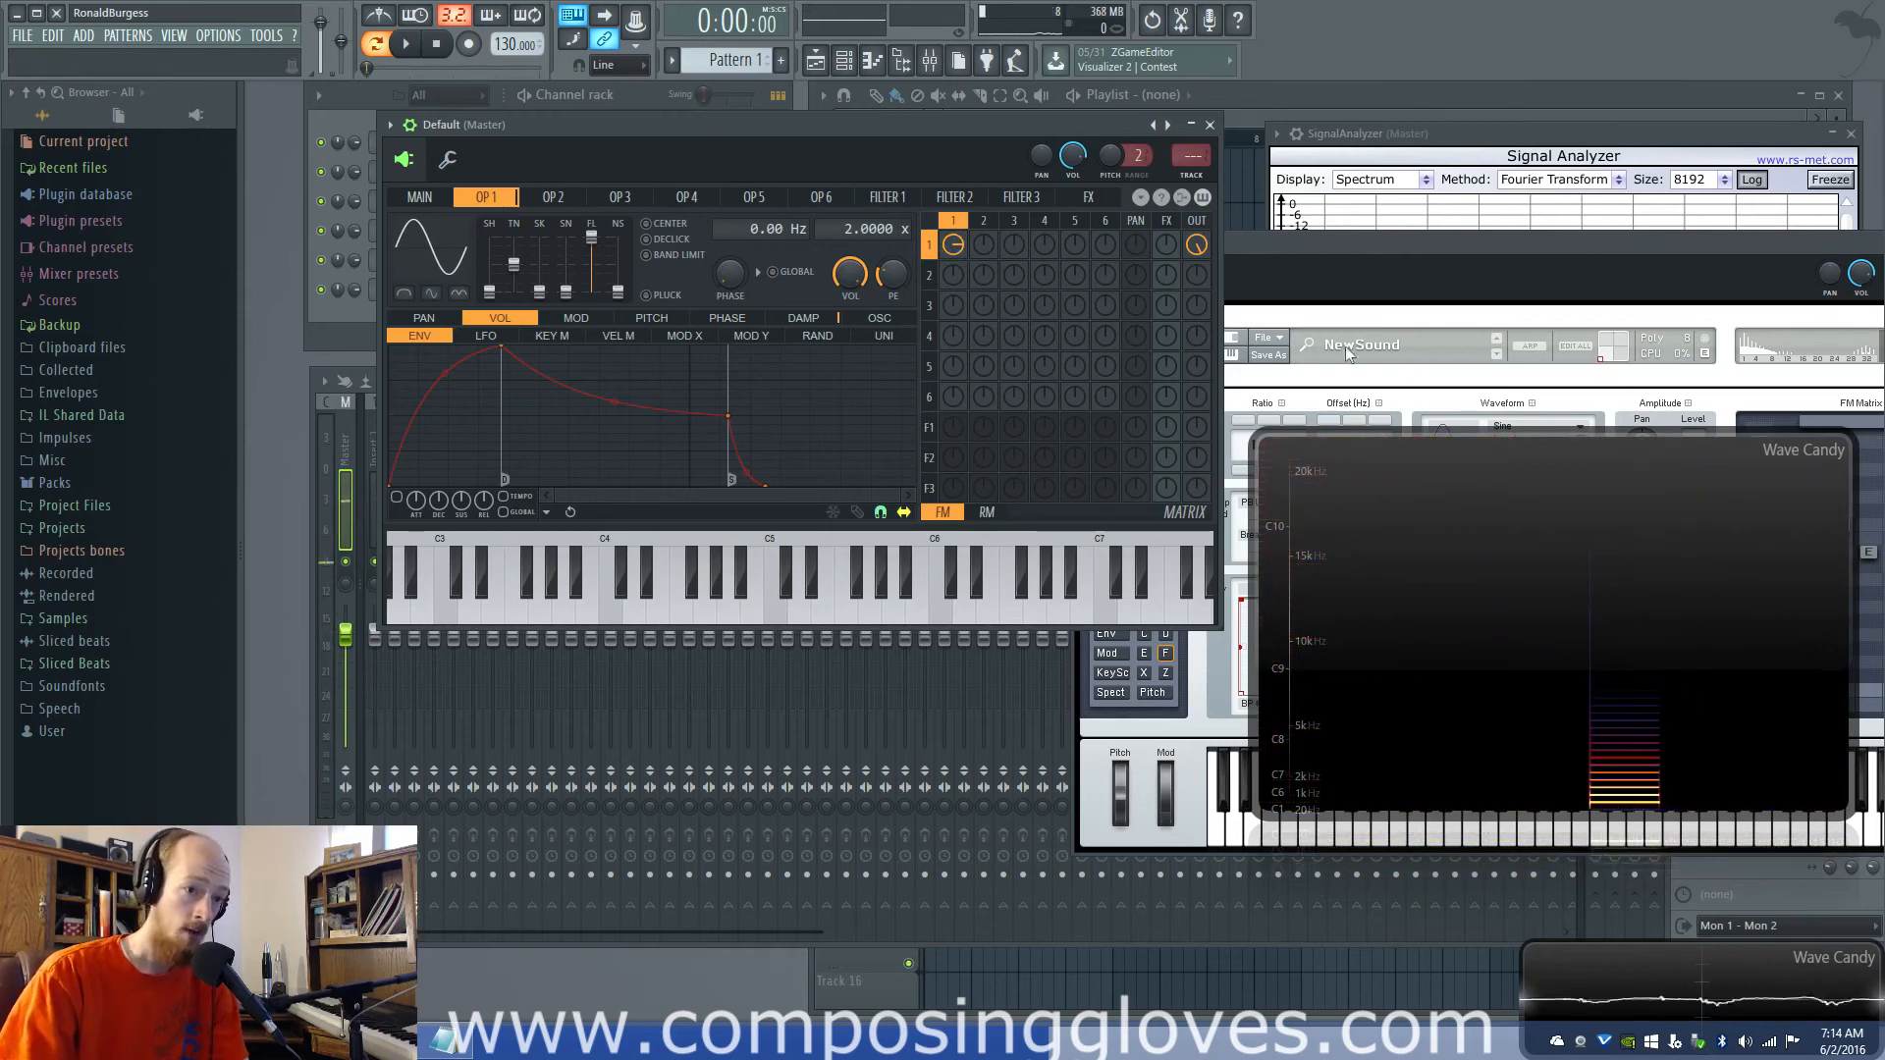
# Step: Bring the Notepad formula back for a look, move its window, and return to Sytrus
pyautogui.moveTo(437, 1046)
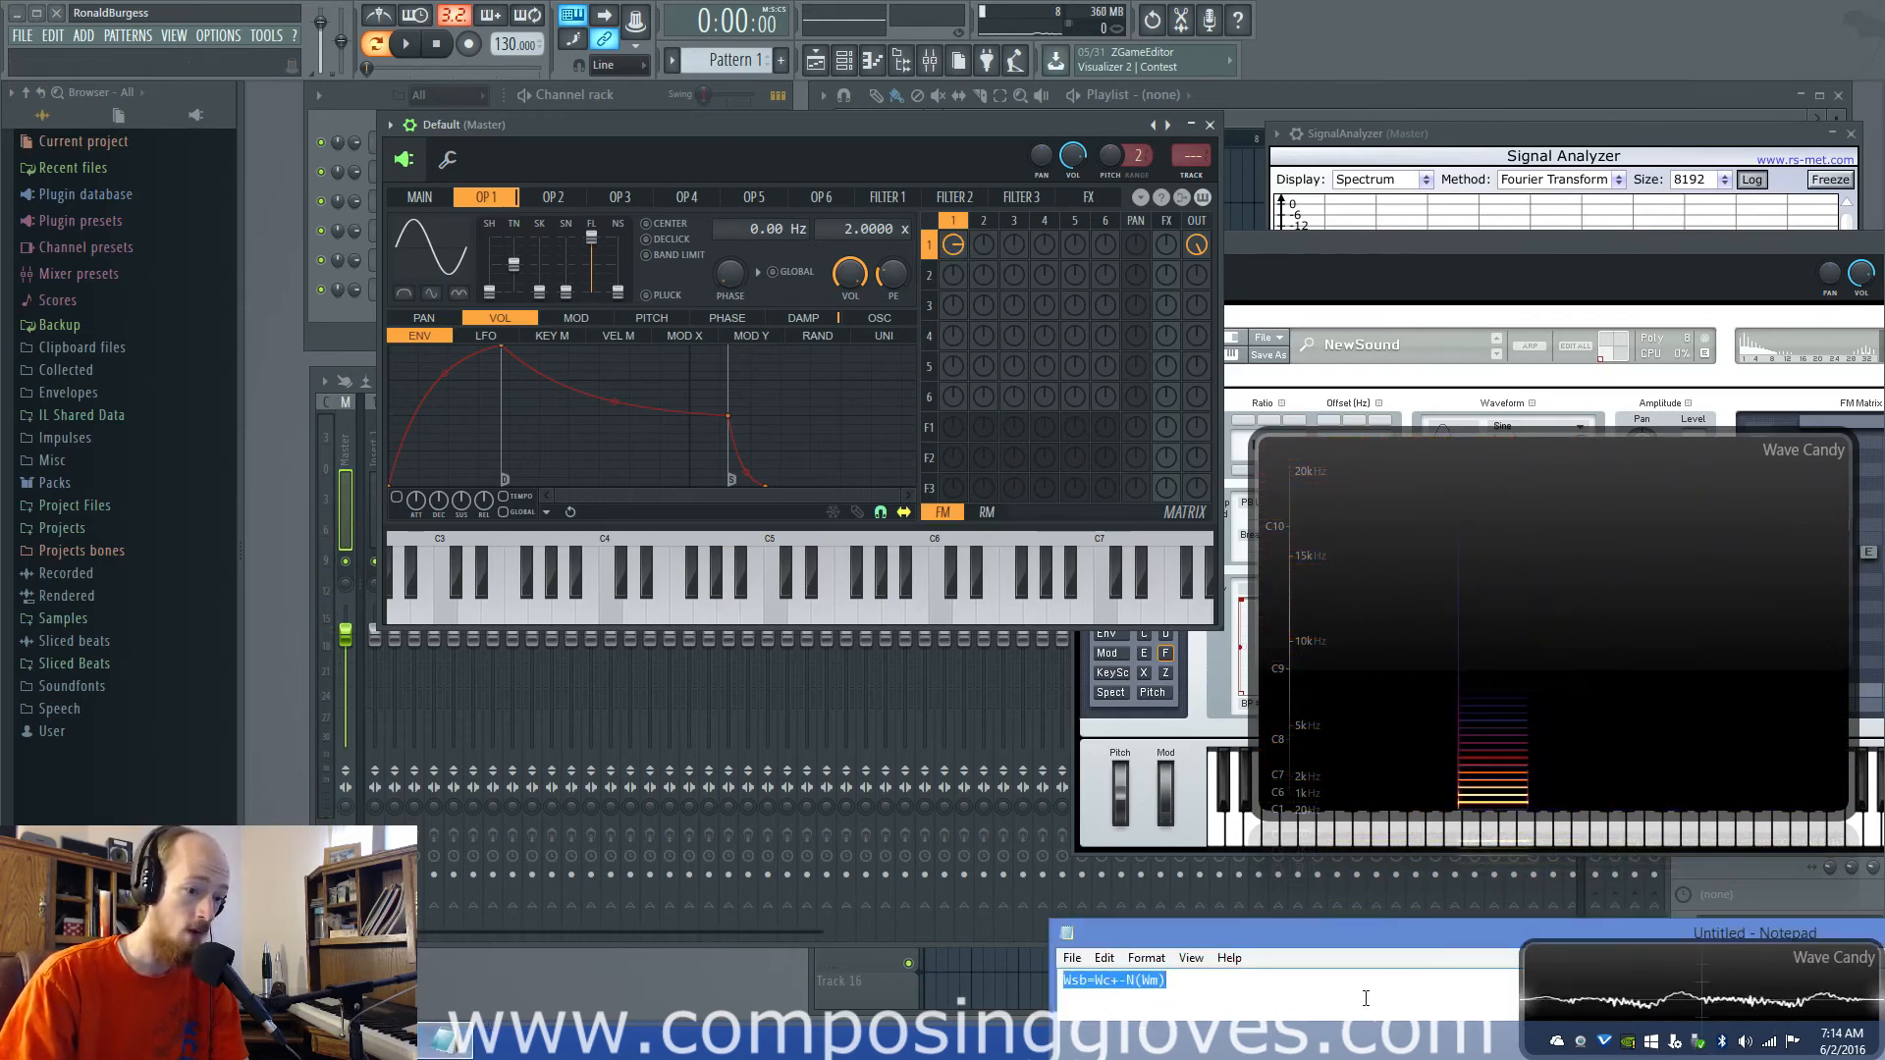
pyautogui.click(1274, 929)
pyautogui.moveTo(1164, 336); pyautogui.dragTo(979, 907)
pyautogui.click(458, 1047)
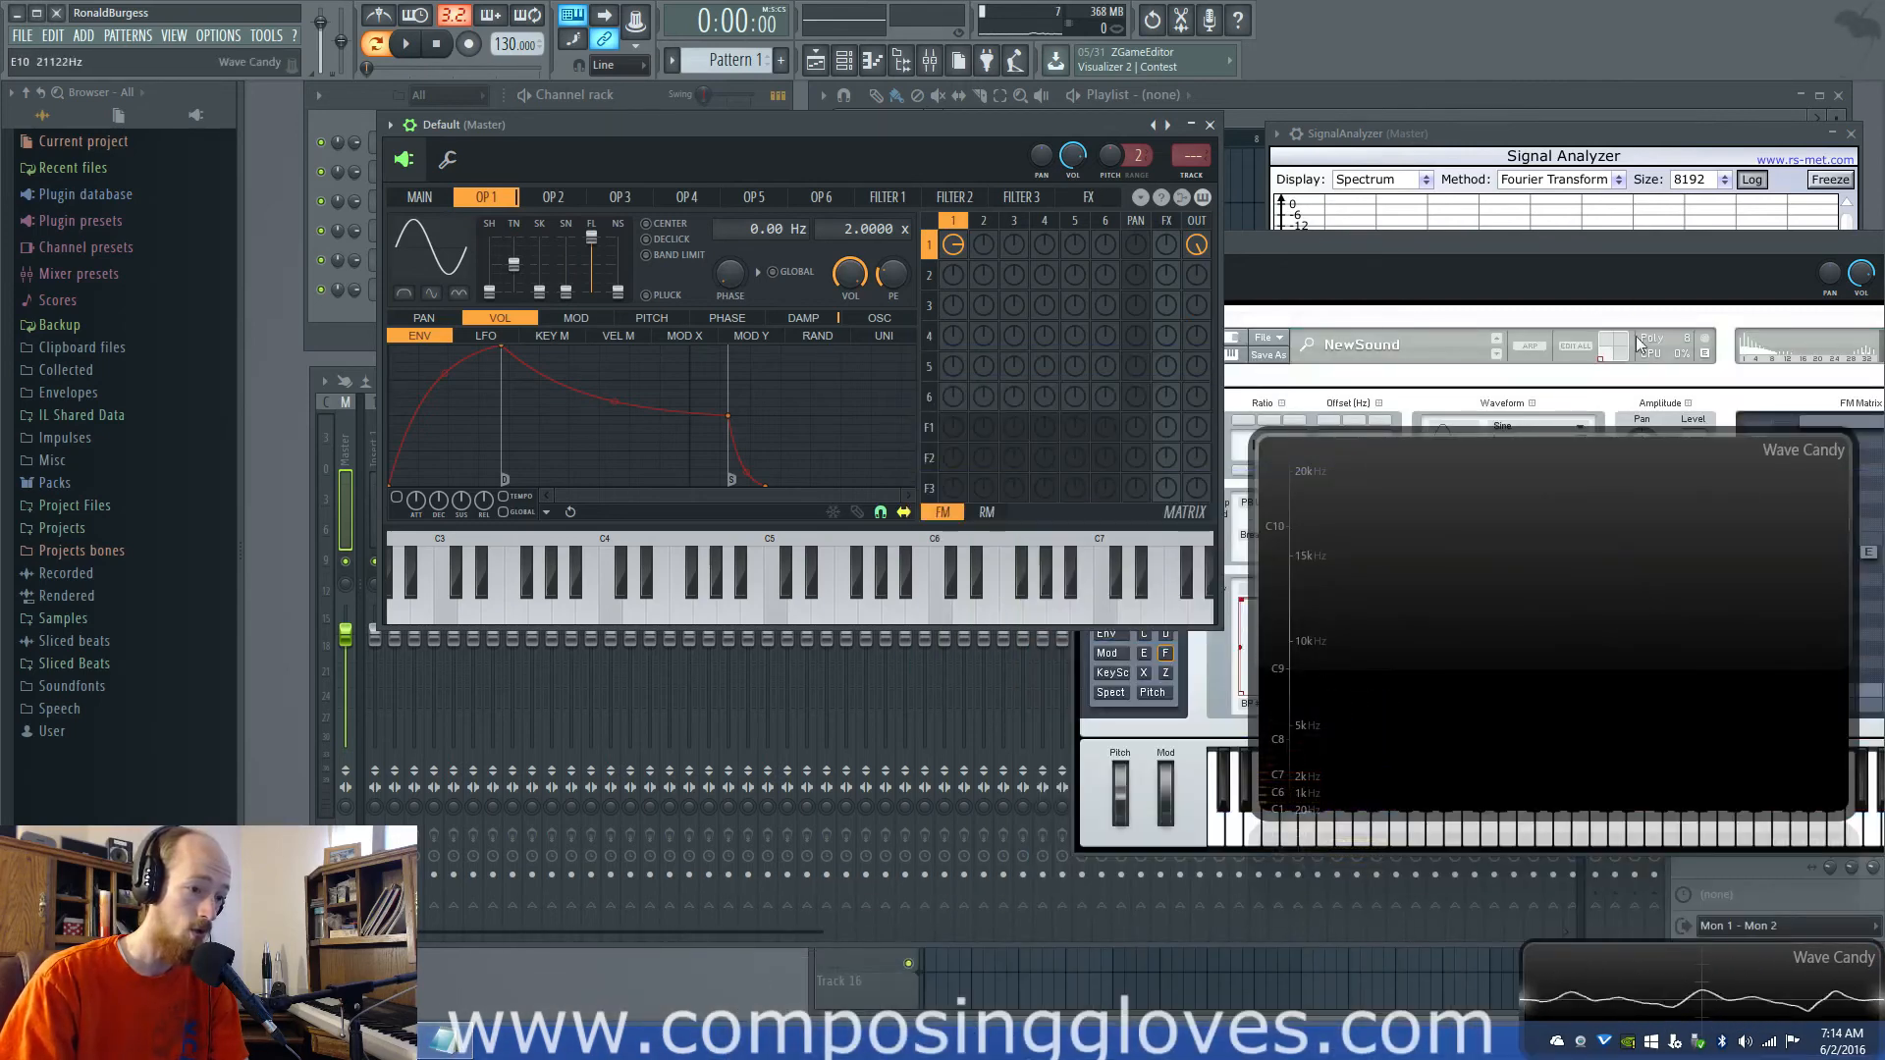
# Step: Rearrange the analyzer windows beside Sytrus so Signal Analyzer sits directly above Wave Candy without overlap
pyautogui.moveTo(1366, 601); pyautogui.dragTo(1411, 414)
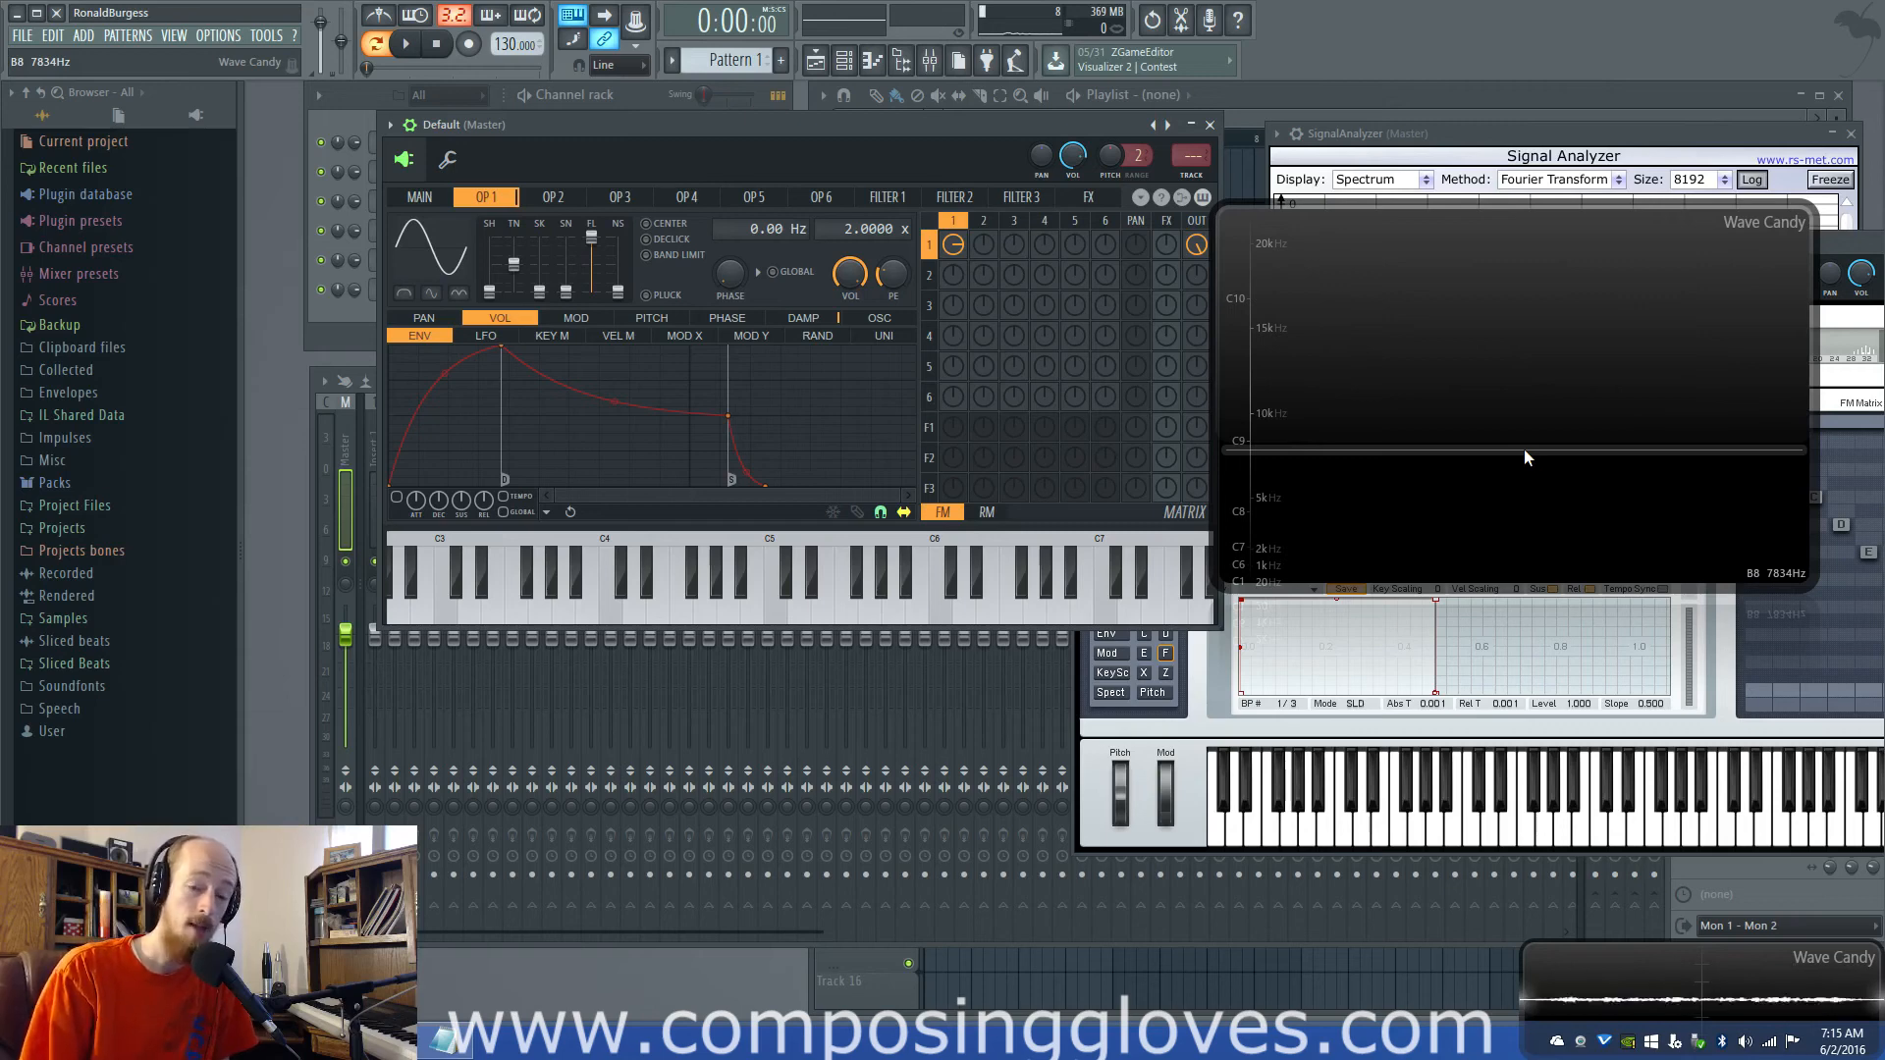
pyautogui.moveTo(1523, 450); pyautogui.dragTo(1571, 516)
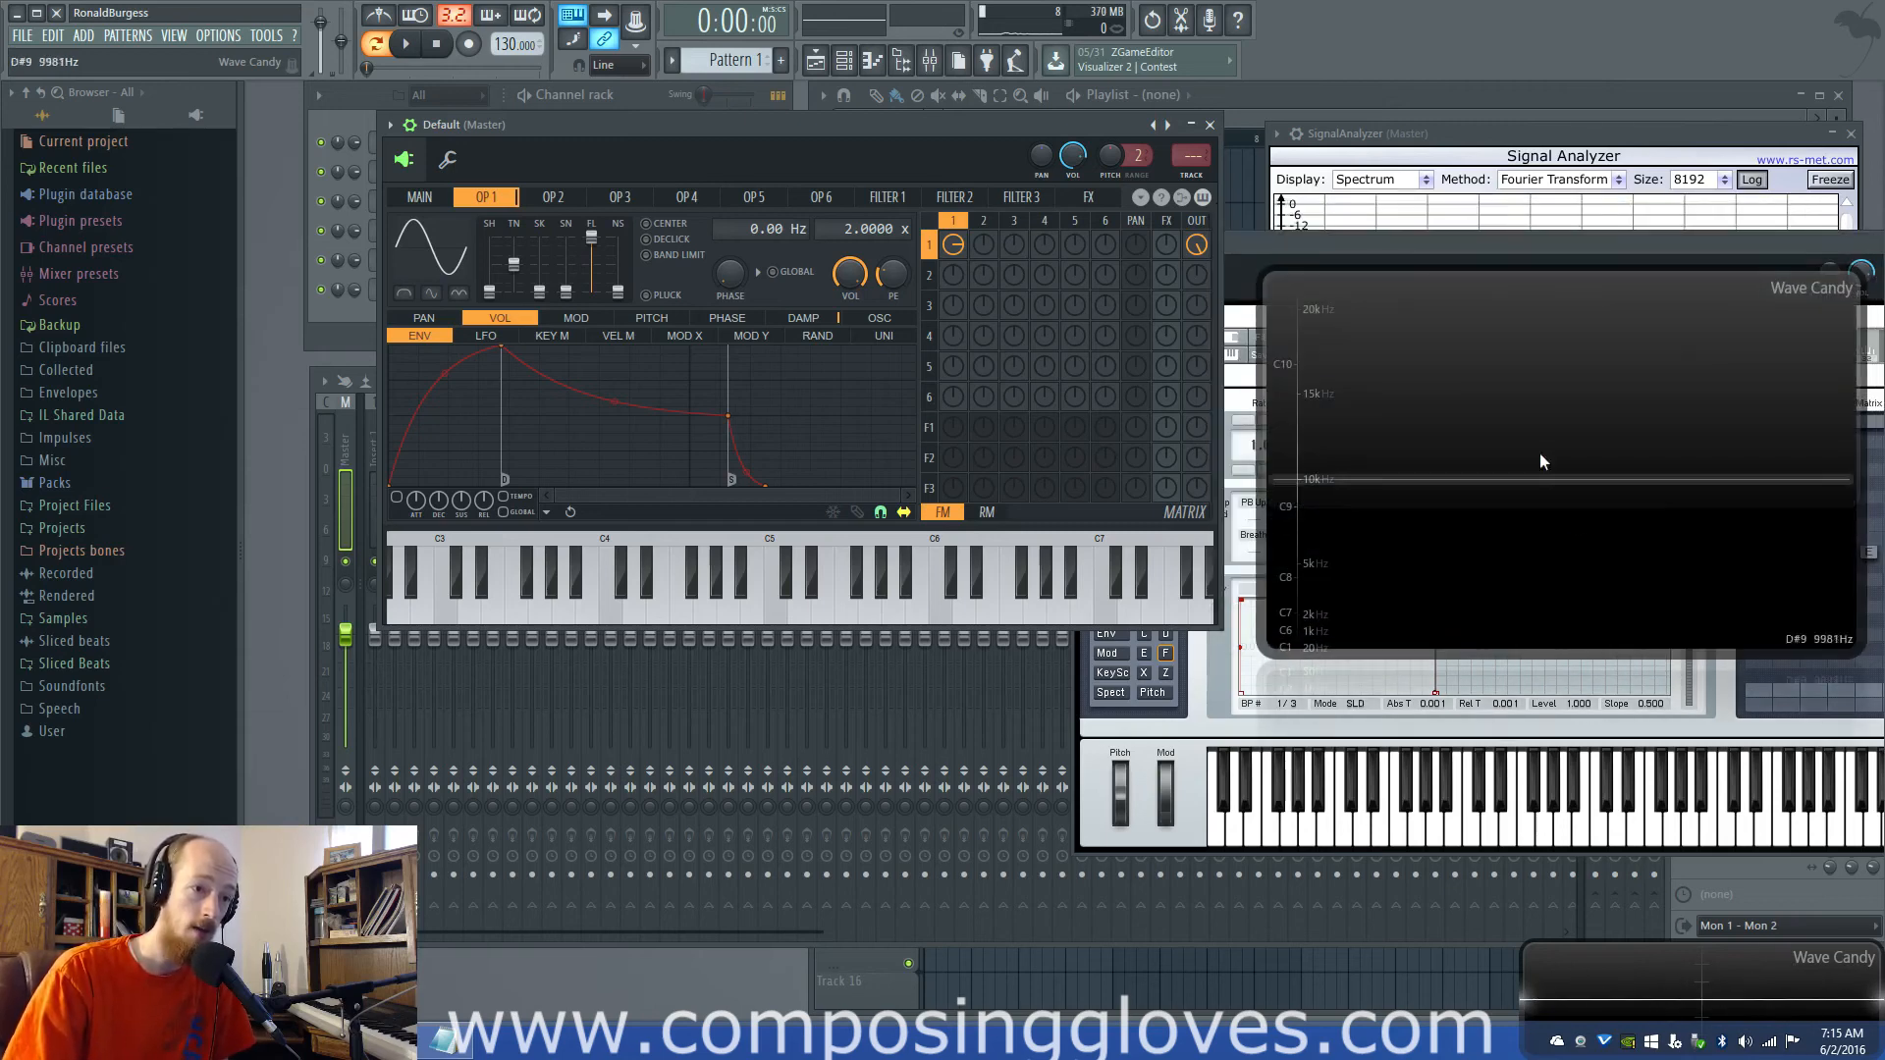
pyautogui.moveTo(1426, 127); pyautogui.dragTo(1402, 18)
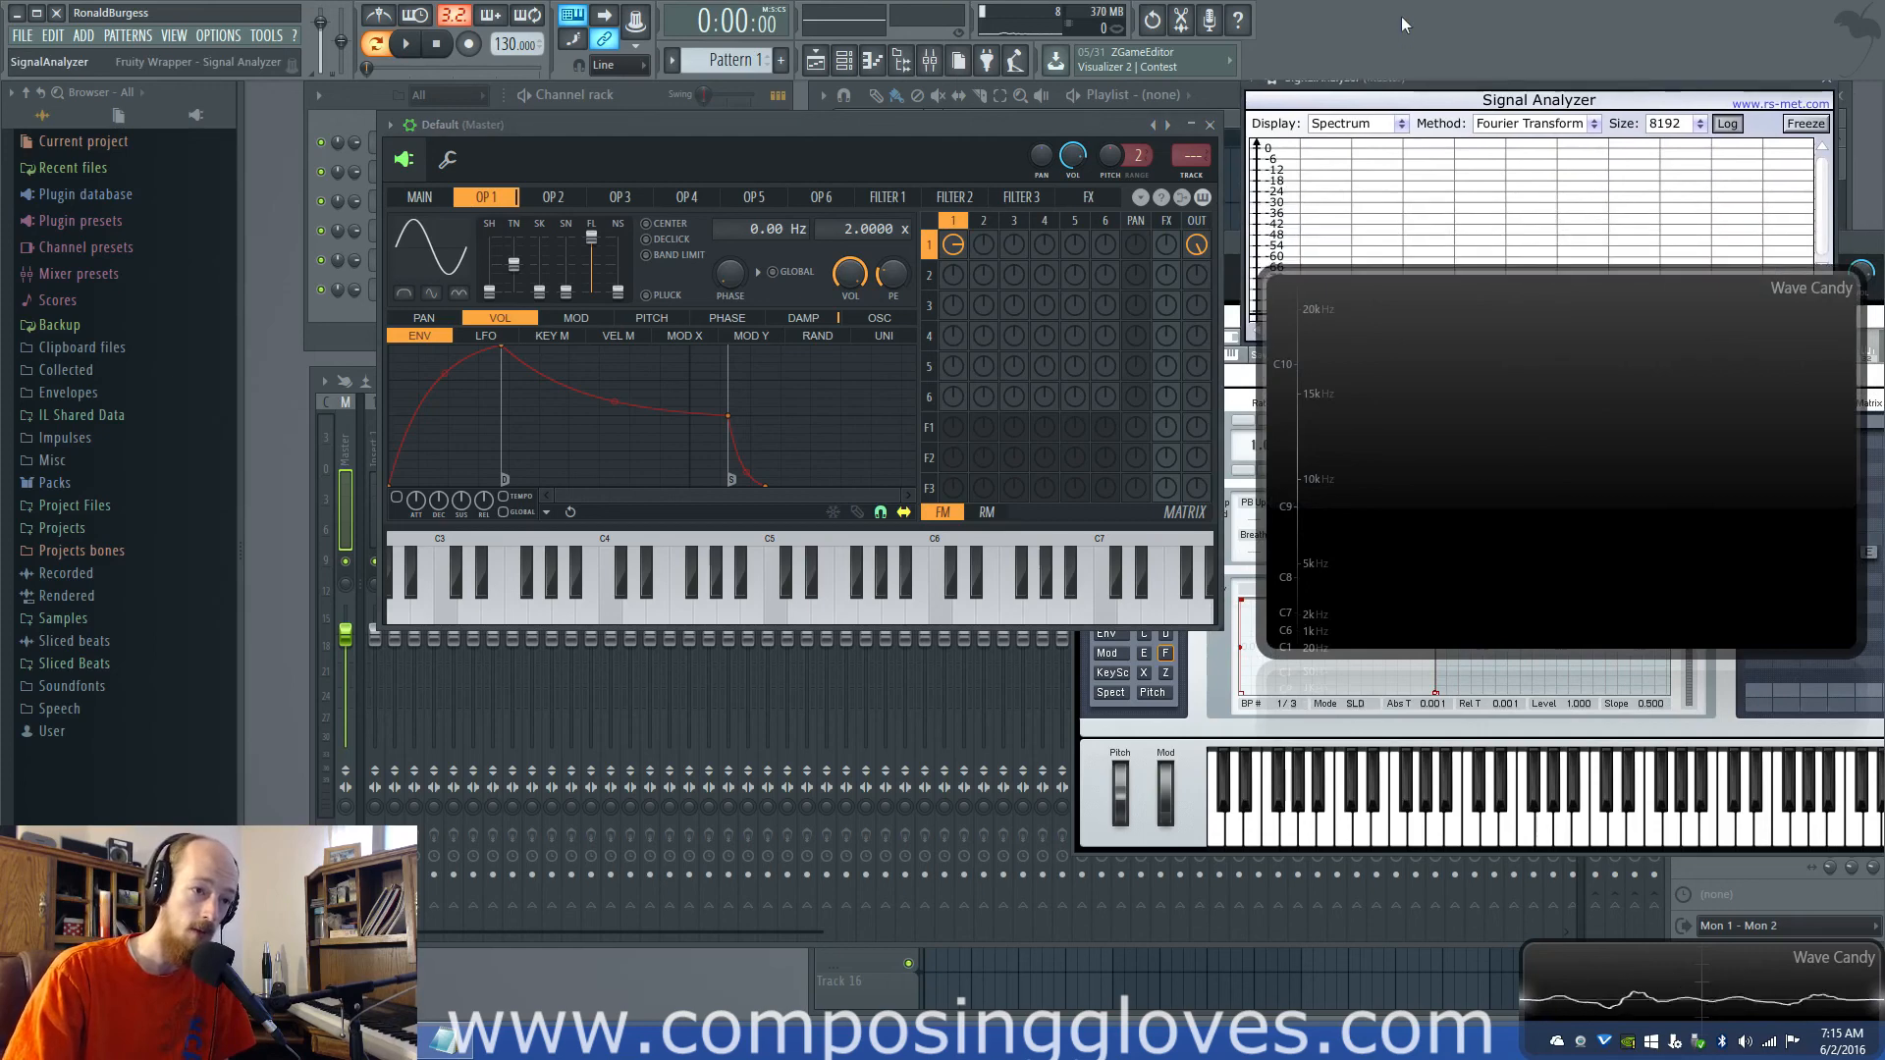
pyautogui.moveTo(1526, 400); pyautogui.dragTo(1523, 597)
pyautogui.moveTo(1500, 84); pyautogui.dragTo(1506, 163)
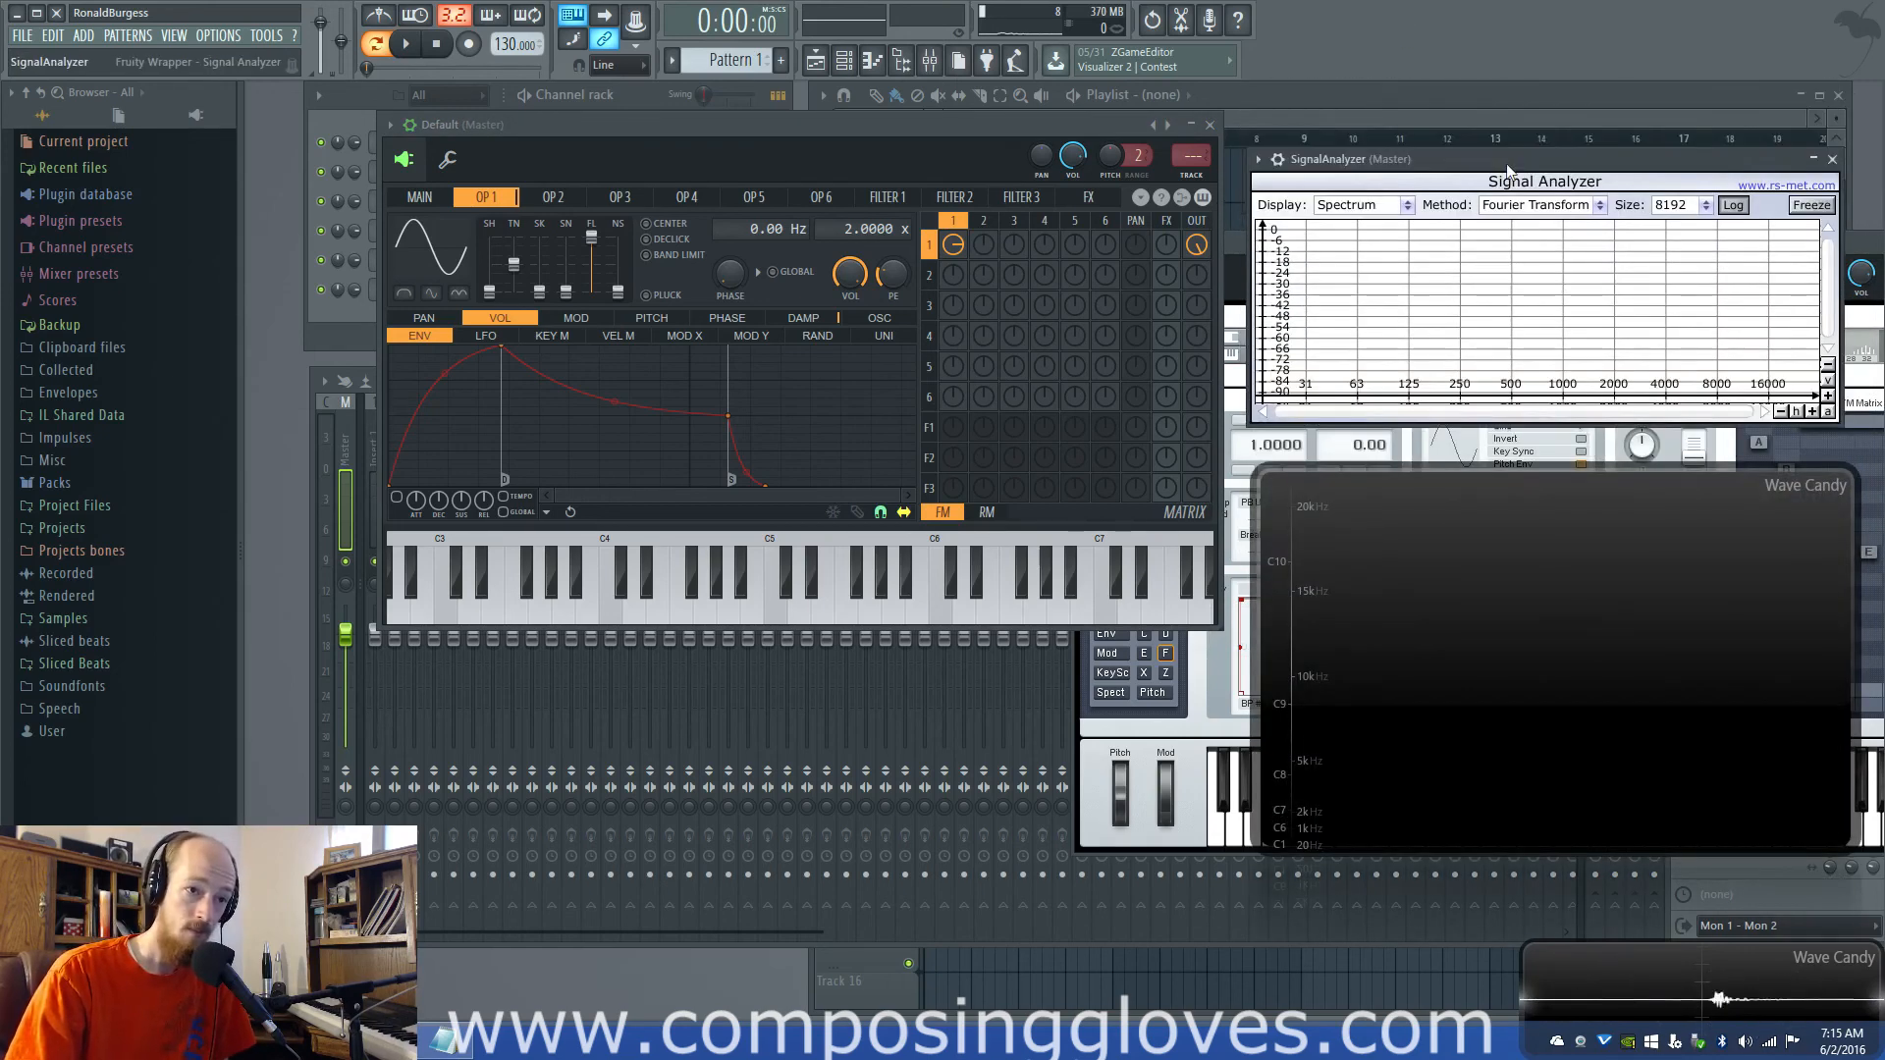